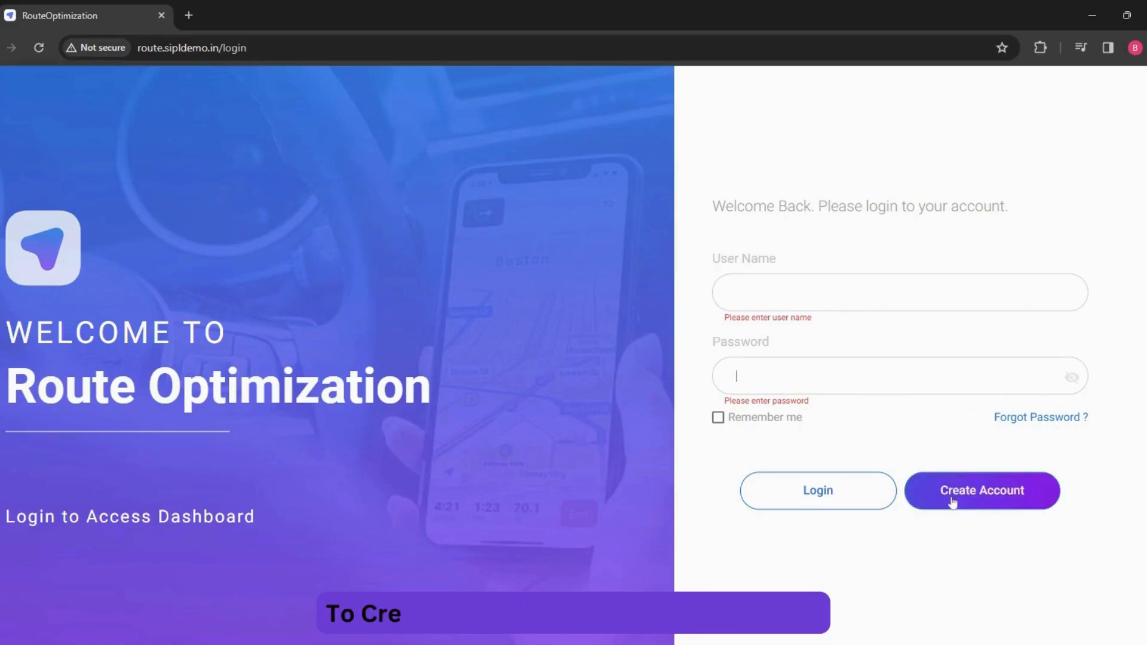
- Open the new account form and fill in the user's full name, e-mail and contact number
left_click(953, 498)
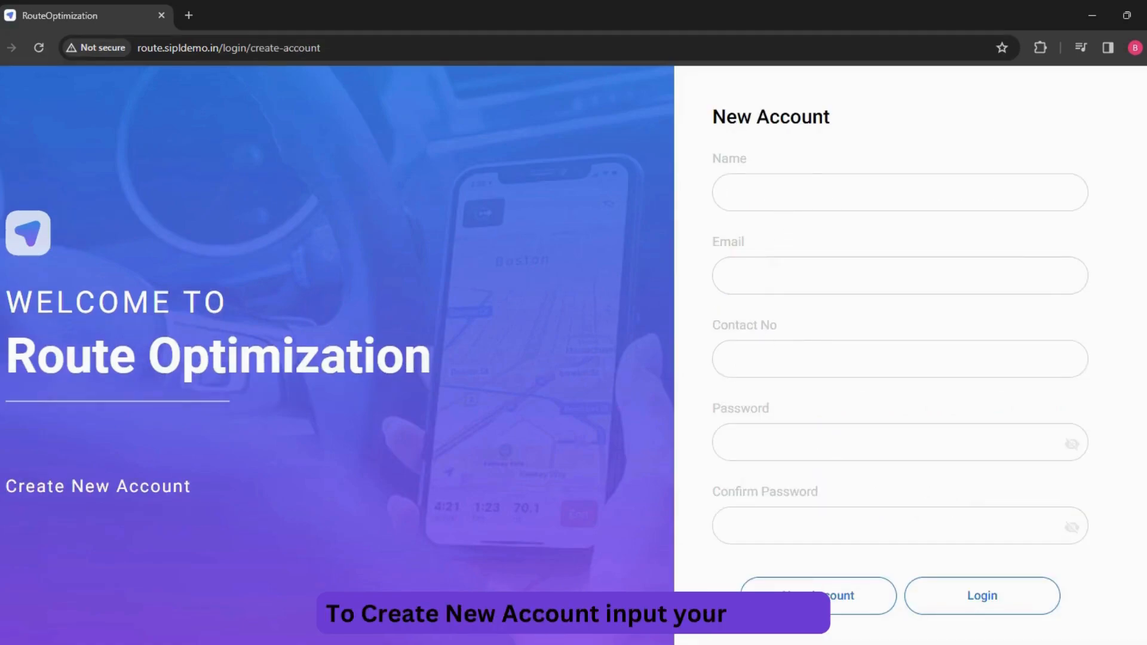
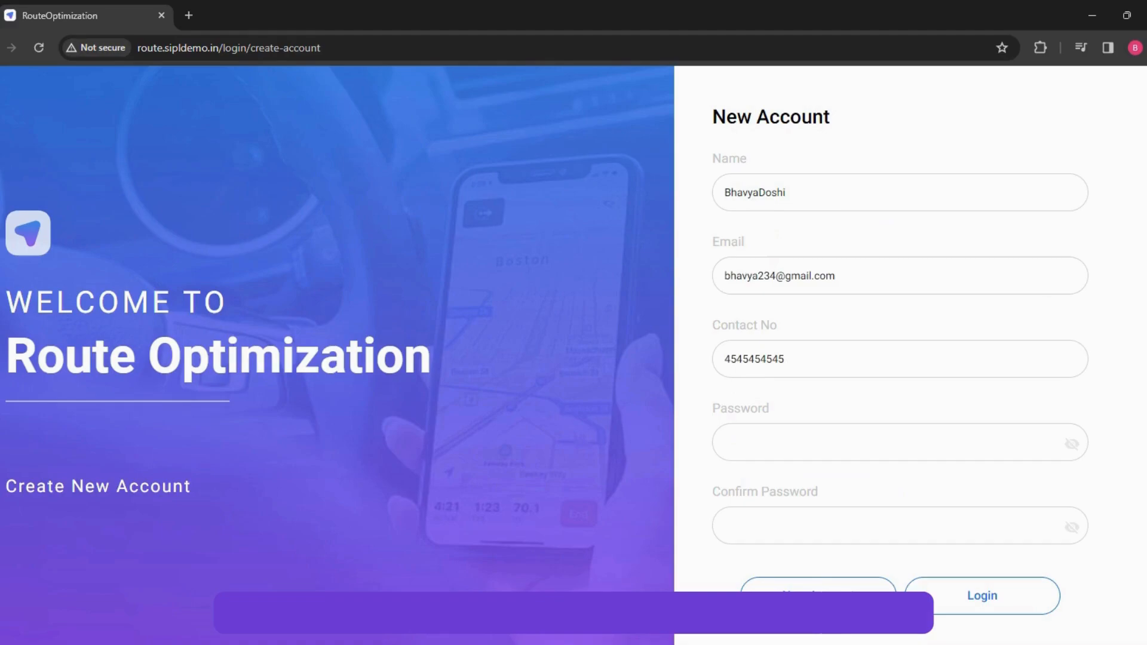
- Enter the account password and its confirmation, then create the new account
left_click(726, 442)
type("12")
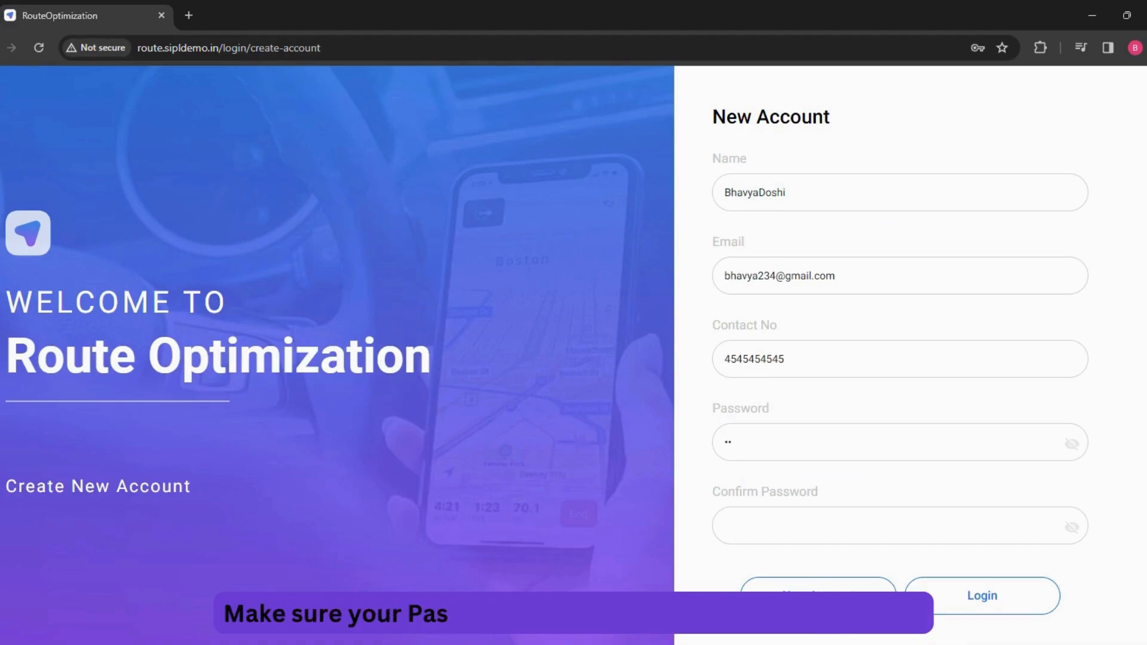
left_click(729, 525)
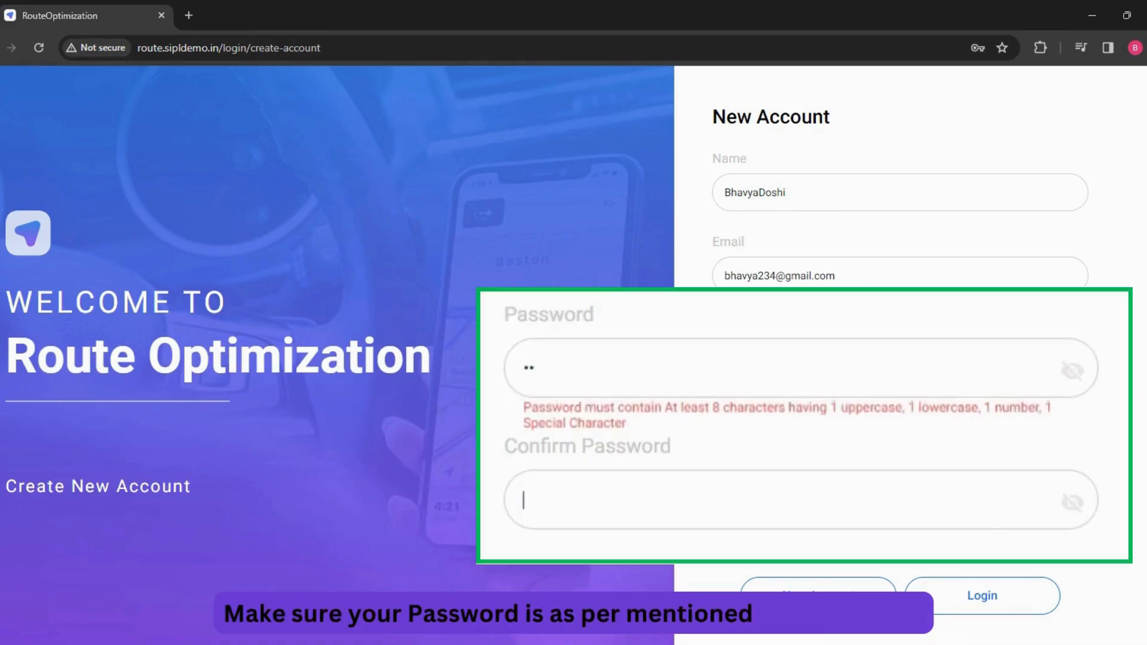
left_click(583, 369)
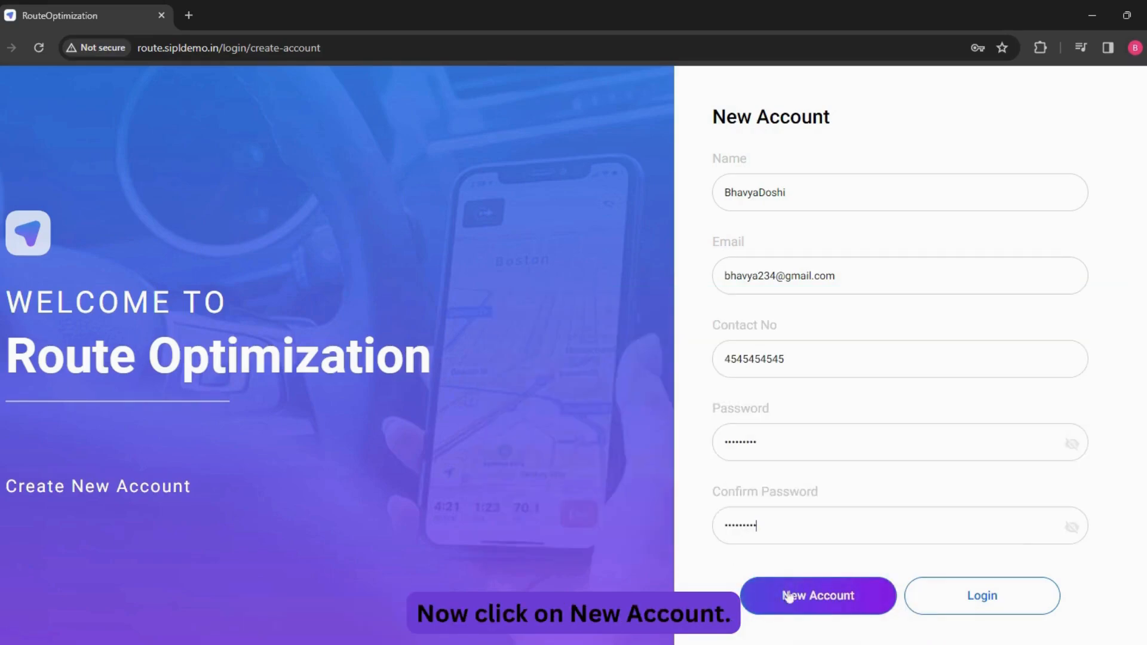
left_click(788, 596)
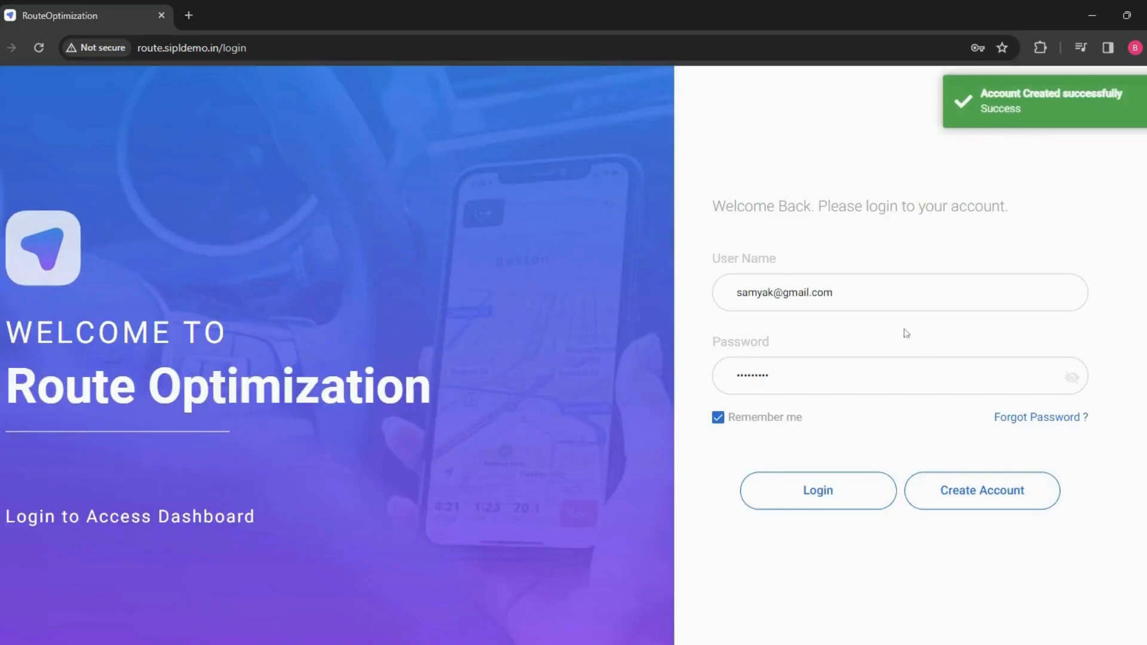
- Log in with the new account's e-mail as user name, leaving Remember me unchecked
left_click_drag(835, 293, 694, 288)
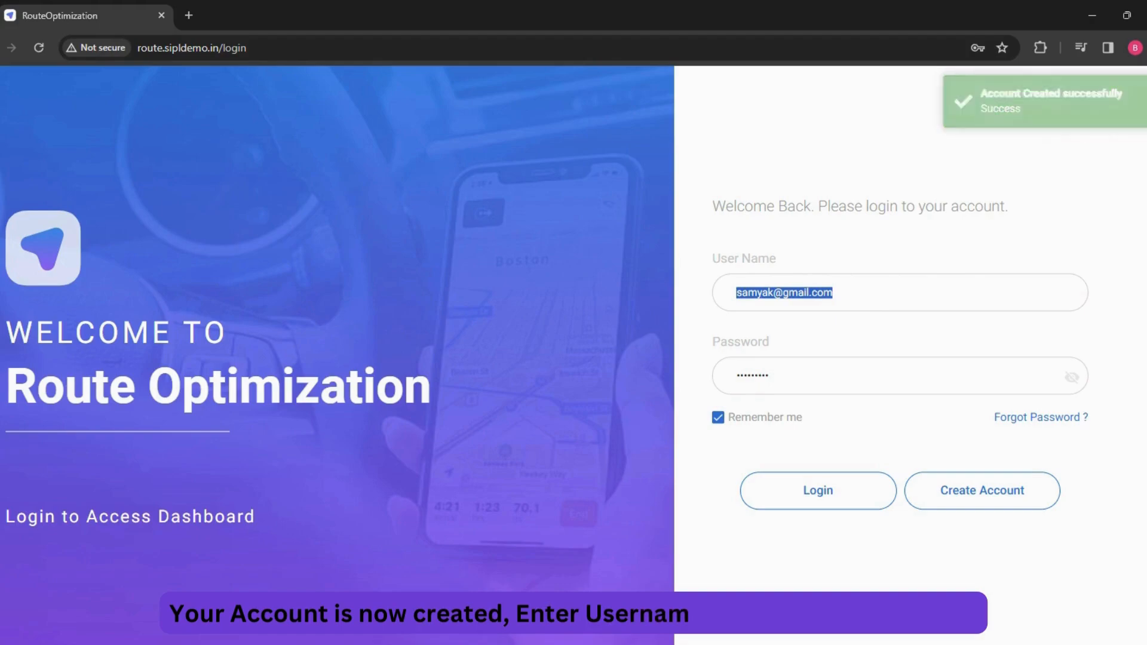
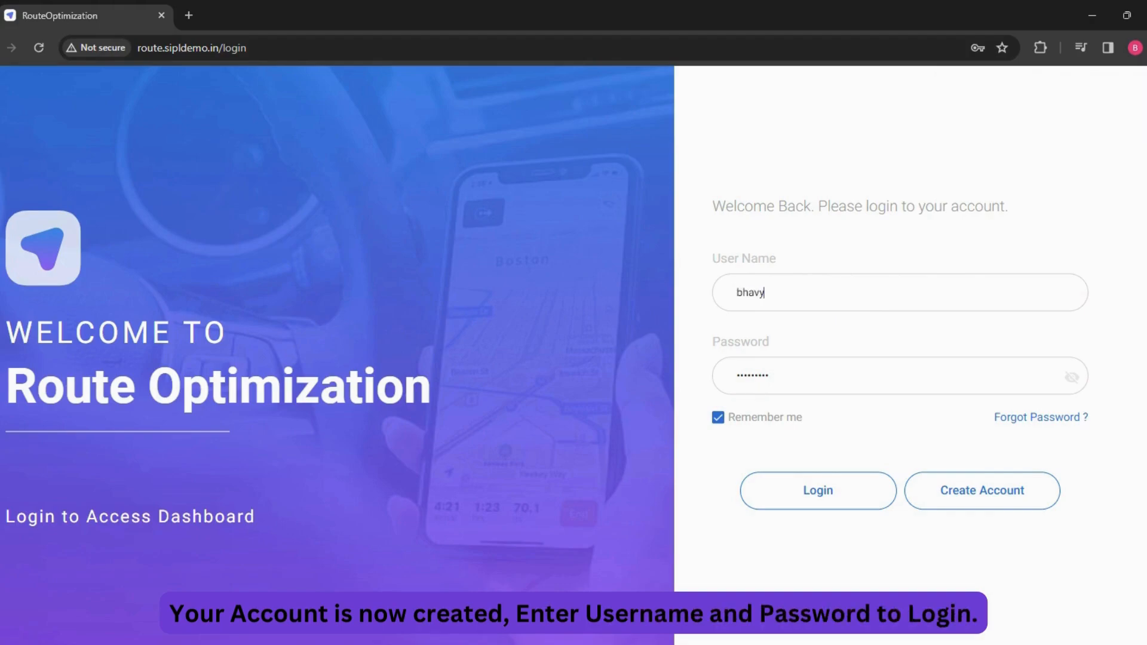
left_click(717, 417)
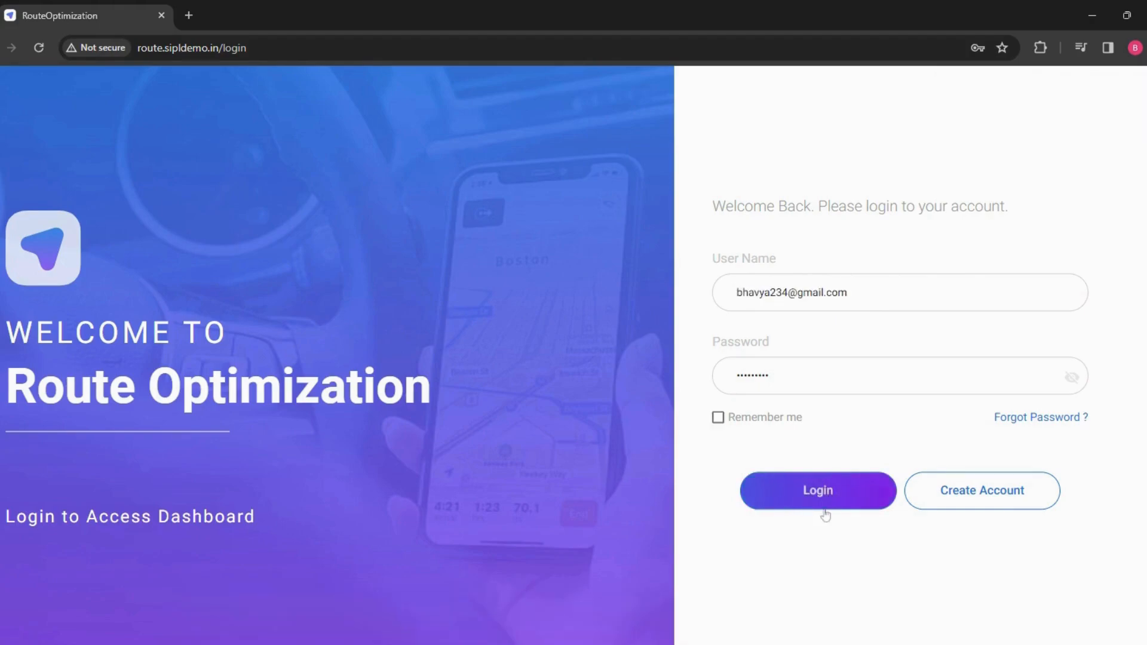
left_click(827, 505)
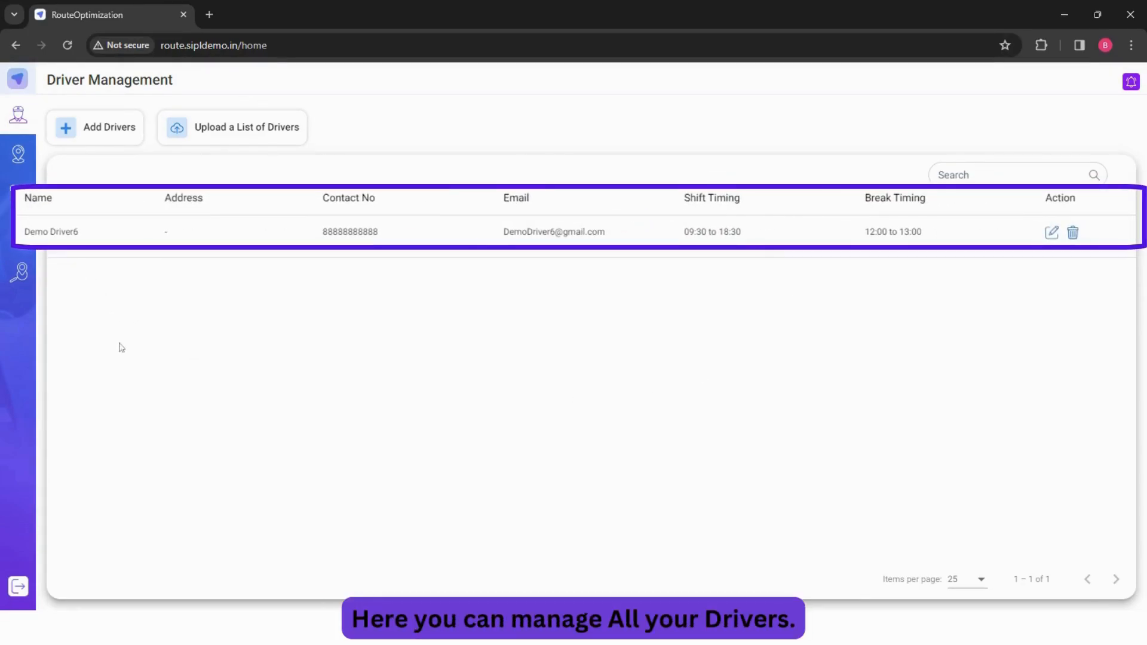
- Open the Add Driver form and enter first name Demo7, last name Driver, the driver's e-mail and contact number
left_click(101, 127)
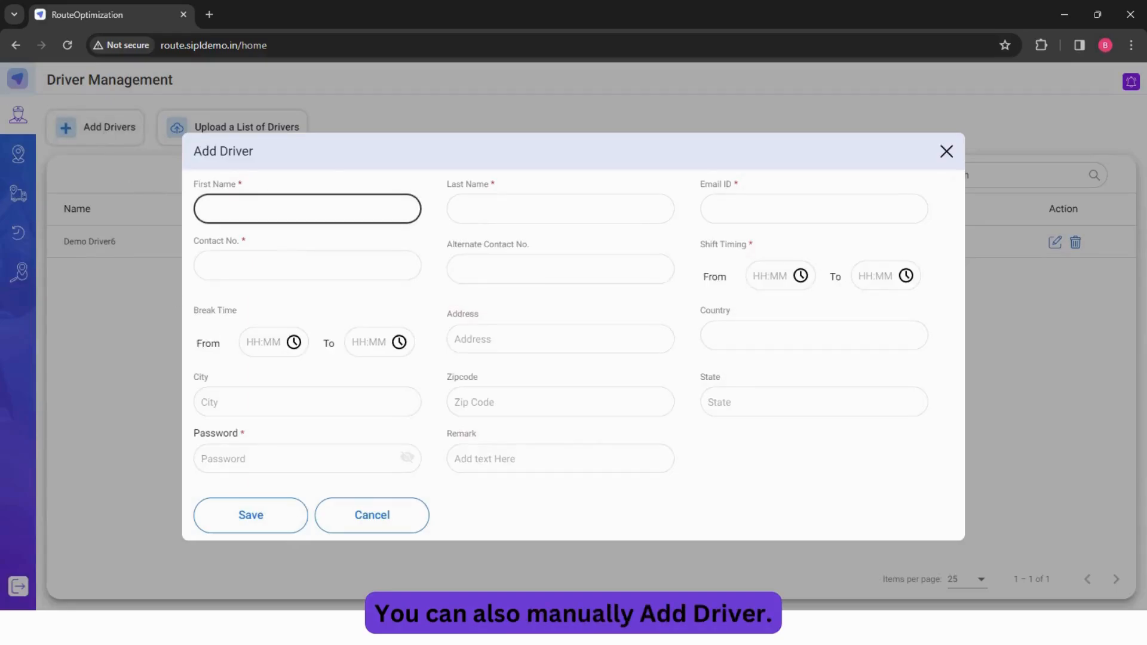
left_click(307, 209)
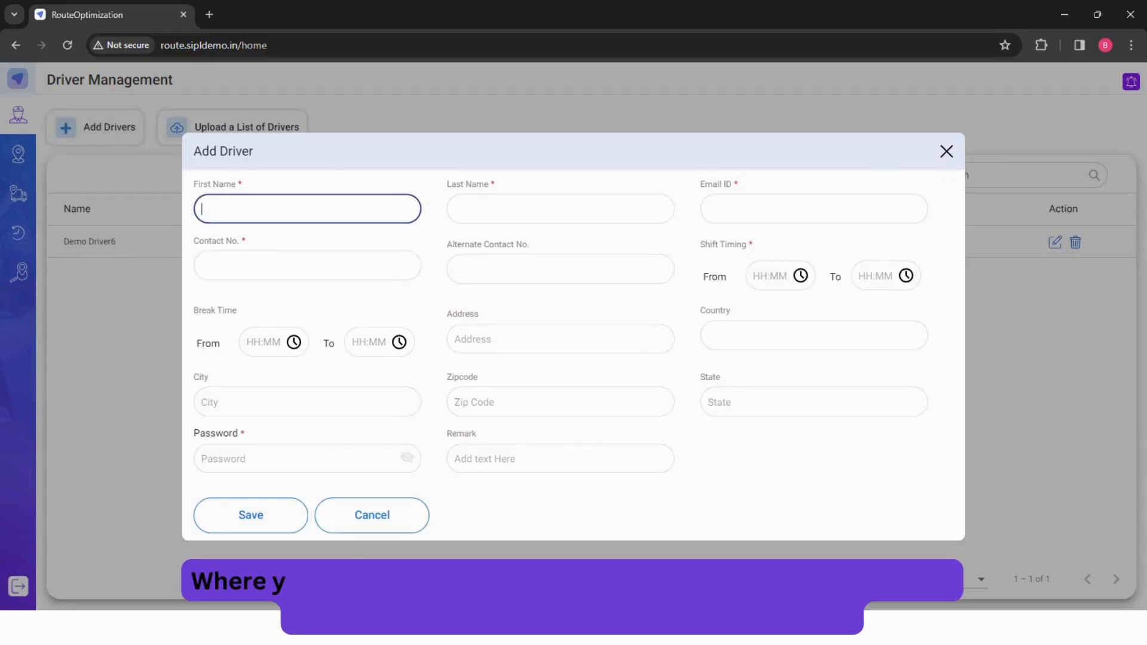
type("Demo7")
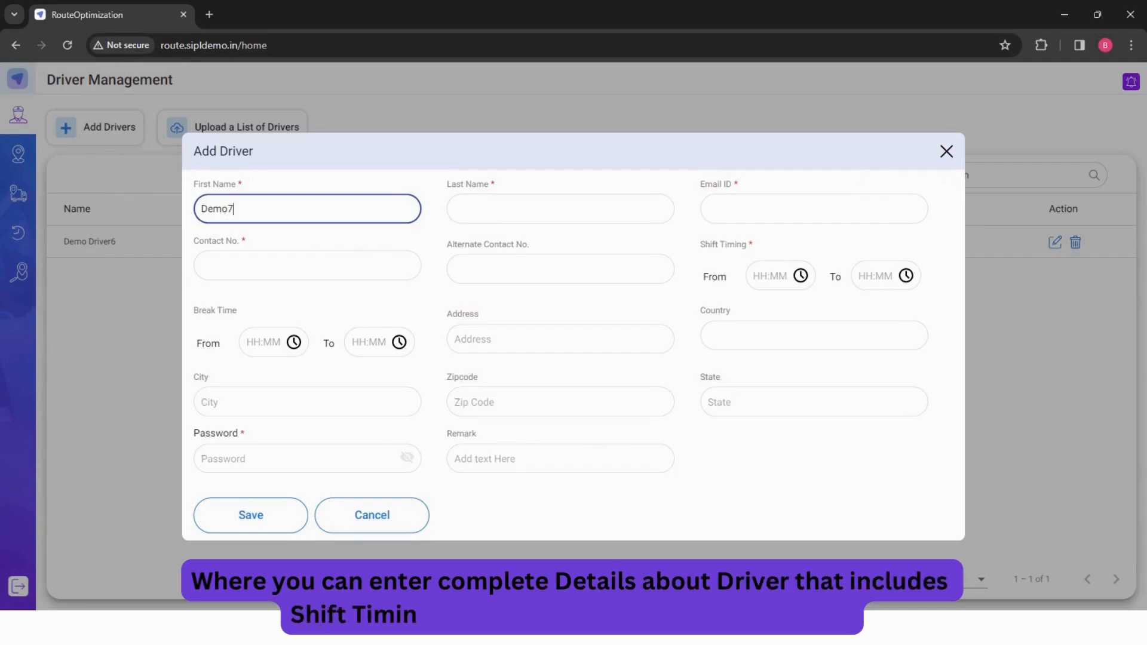
key("Tab")
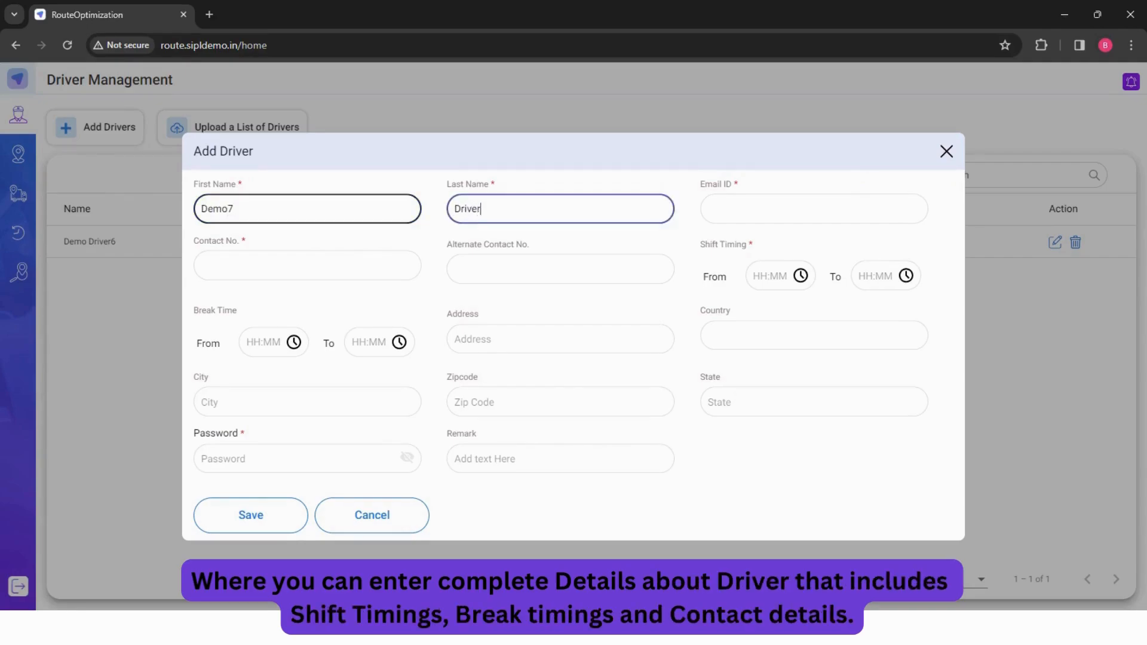
- Set the driver's shift timing from 09:00 to 18:00
left_click(773, 276)
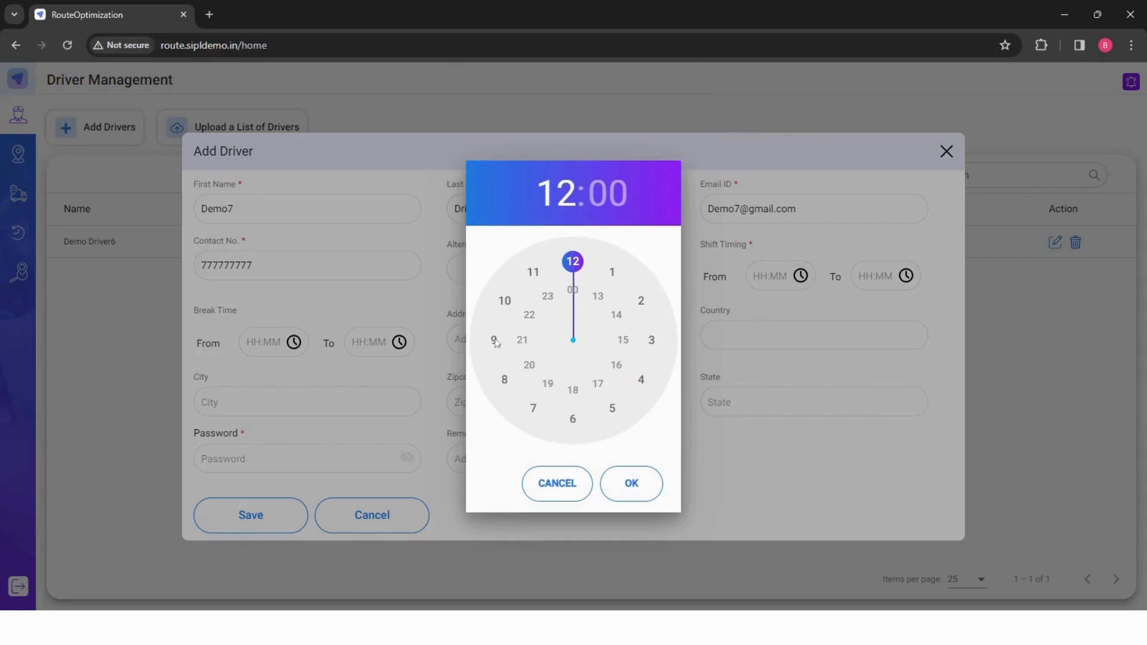
left_click(494, 340)
left_click(631, 484)
left_click(879, 276)
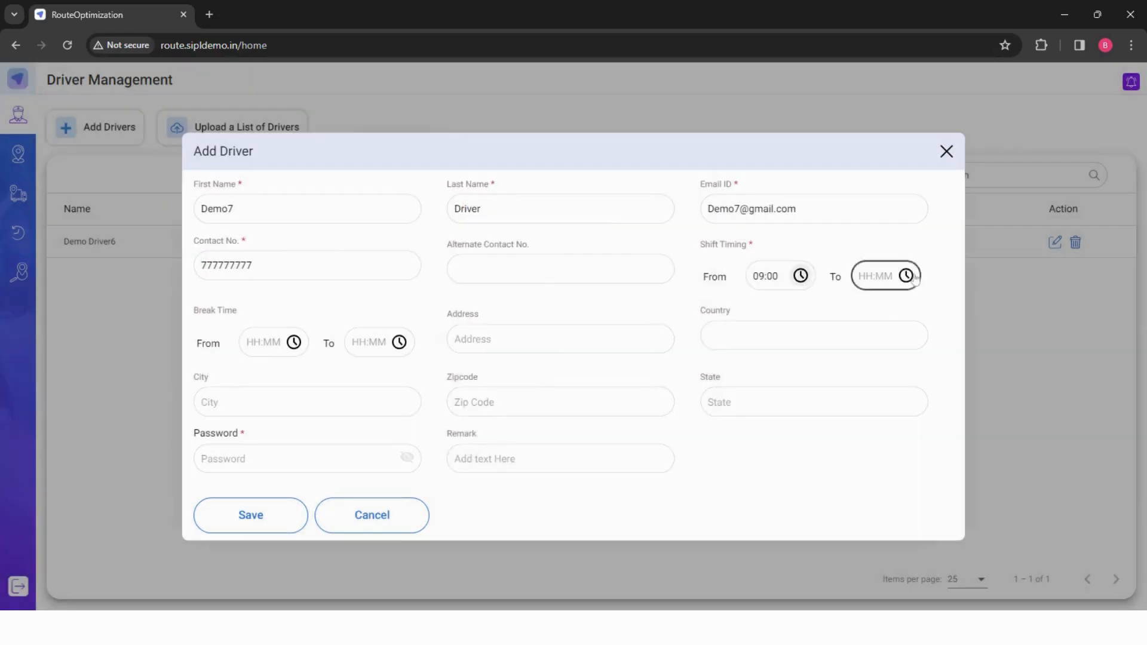
left_click(575, 391)
left_click(628, 482)
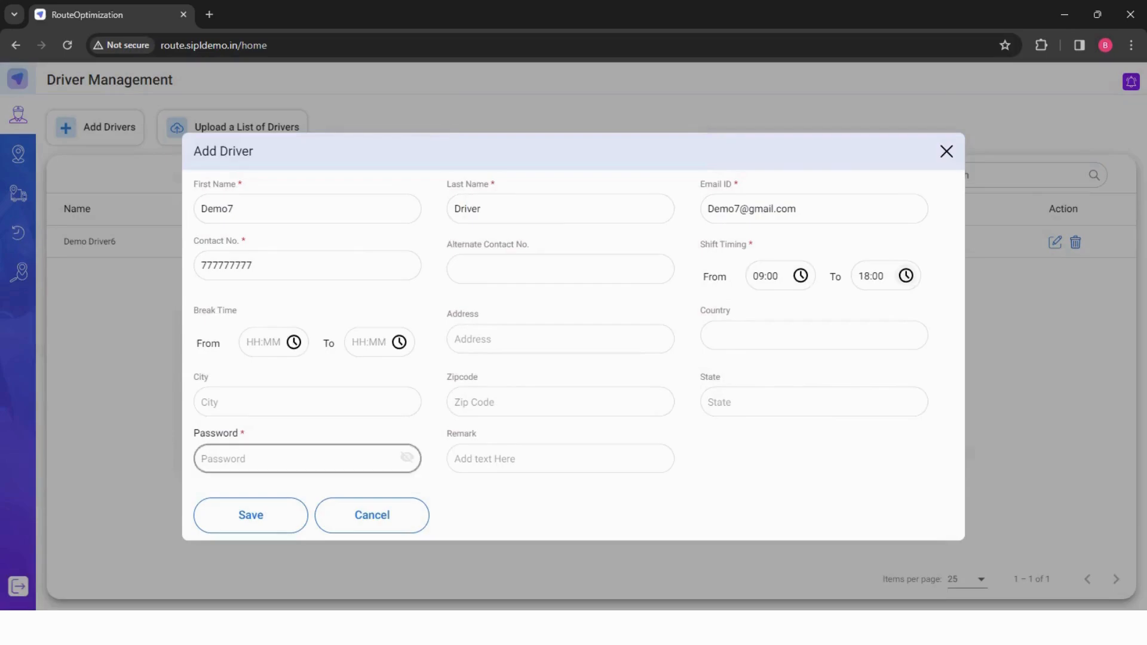
- Enter the driver's login password and save the new driver
left_click(307, 459)
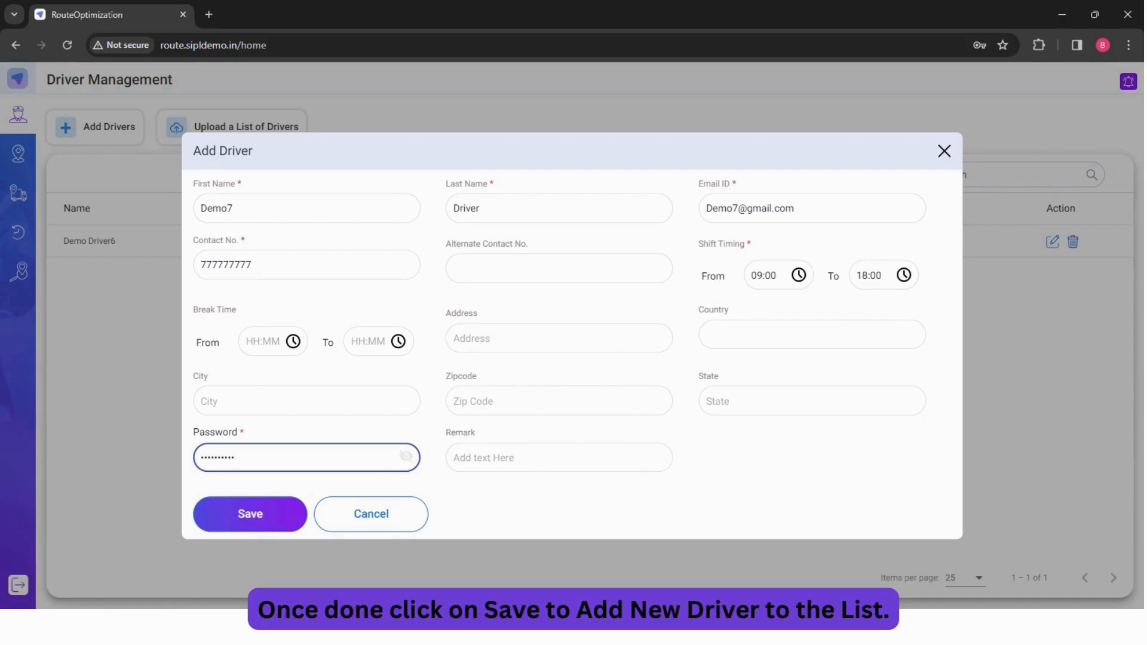
left_click(251, 512)
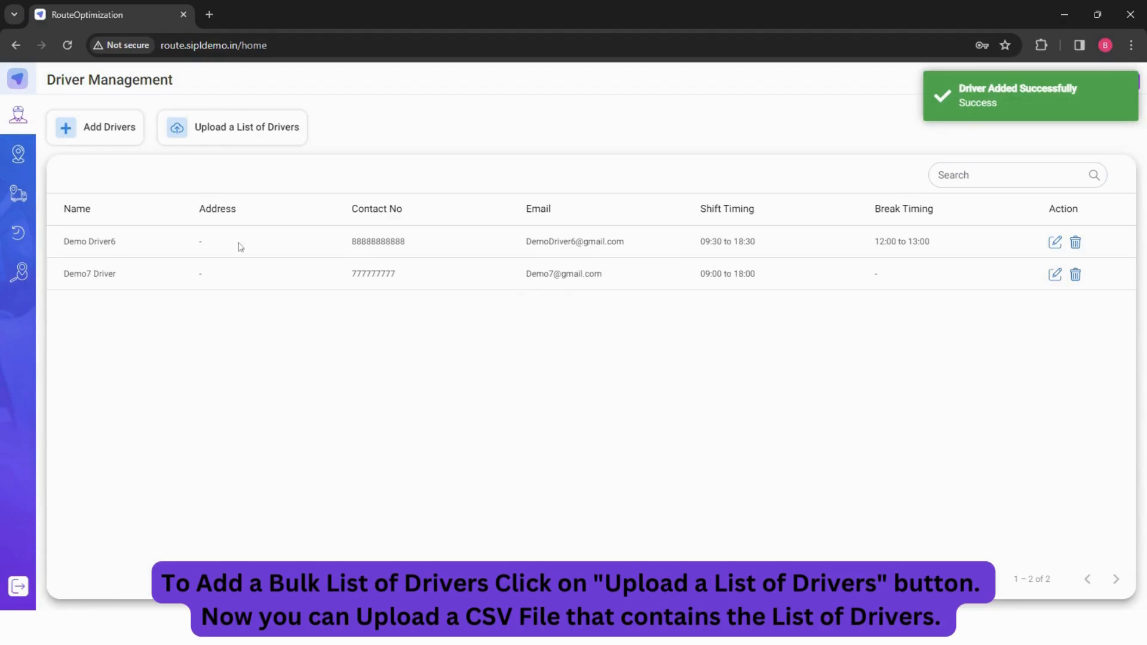
- Upload the driverdetail.csv file as a list of drivers
left_click(252, 132)
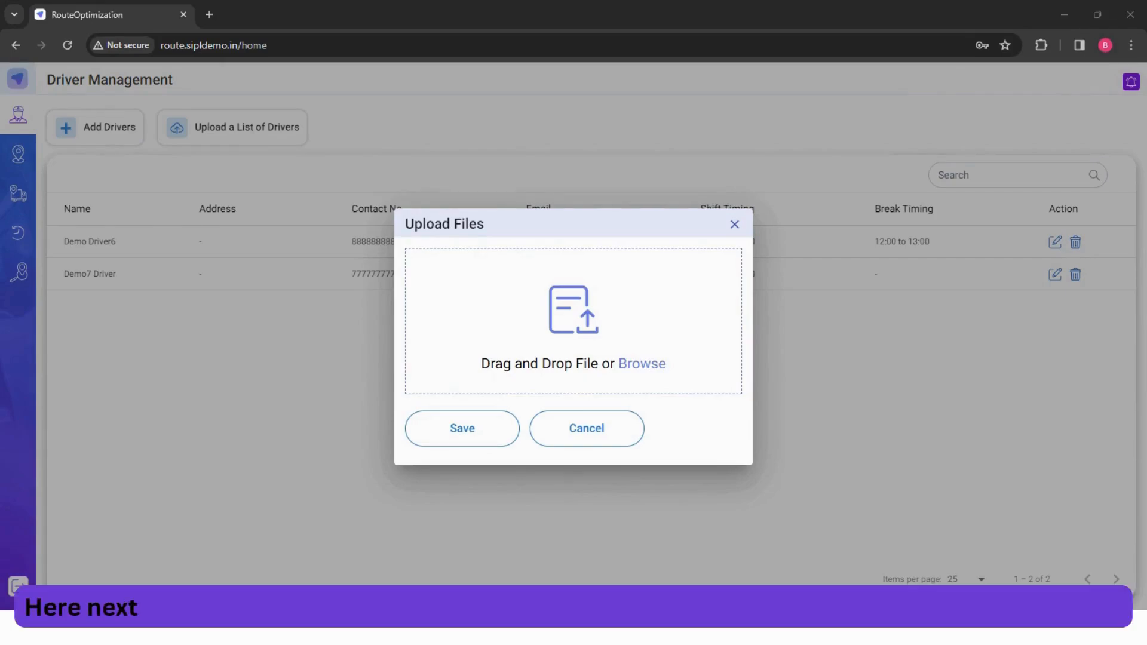
key("Return")
left_click(486, 453)
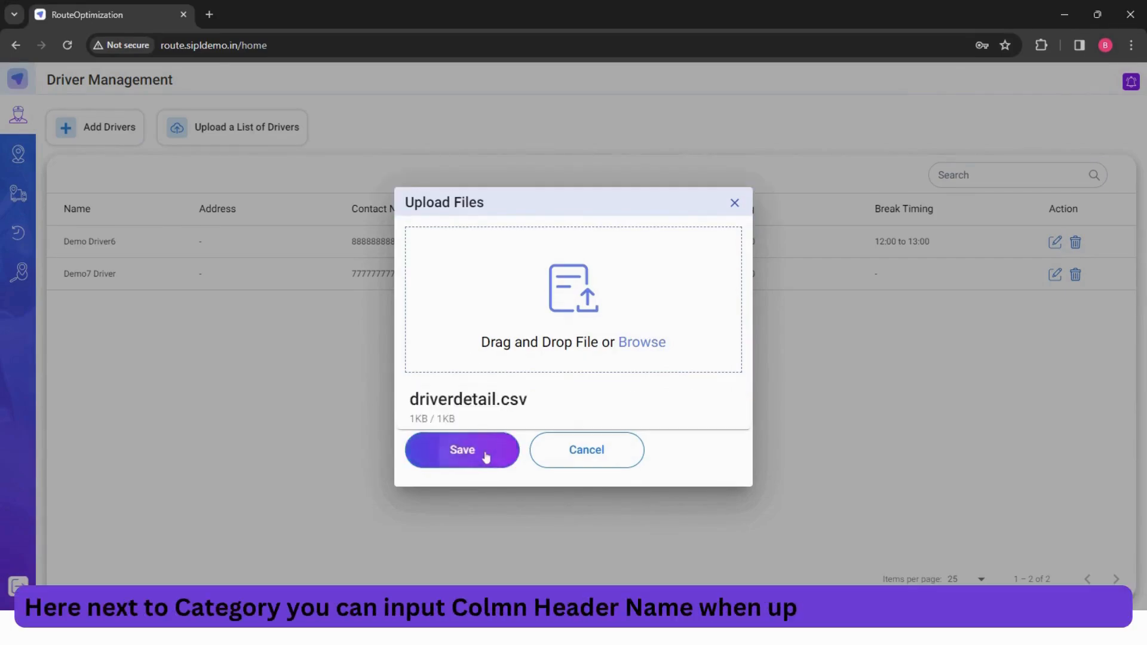
- Map the FirstName, LastName, Email and ContactNo categories to the CSV columns FirstName, LastName, Email and Contact
scroll(592, 367, "down", 5)
scroll(591, 382, "up", 5)
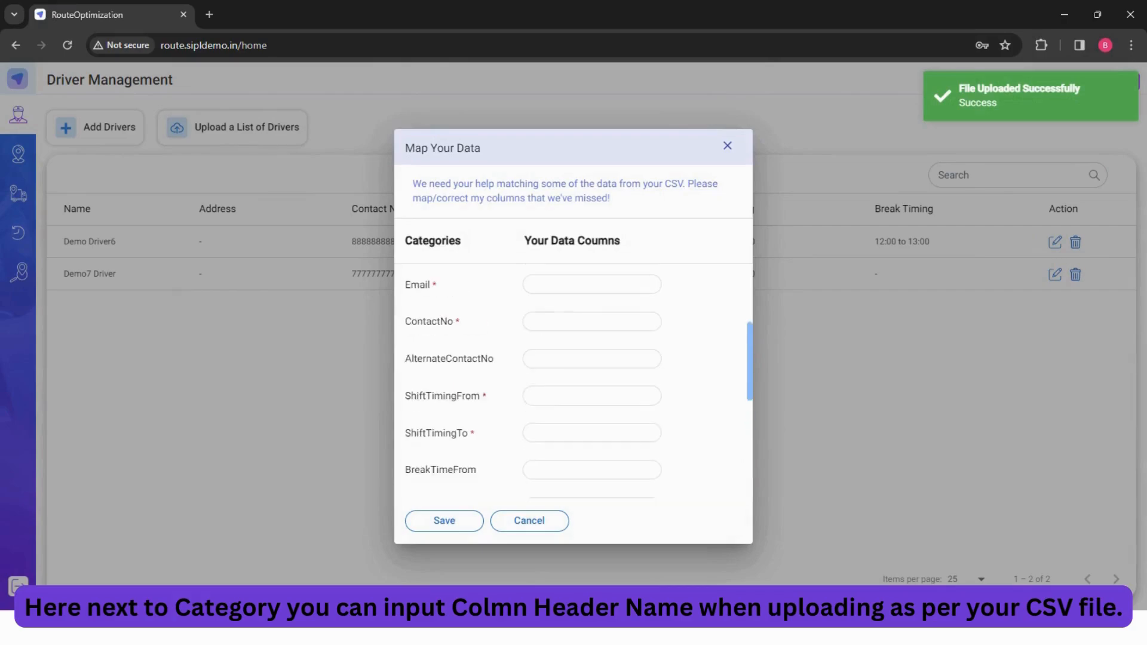
left_click(548, 288)
type("FirstName")
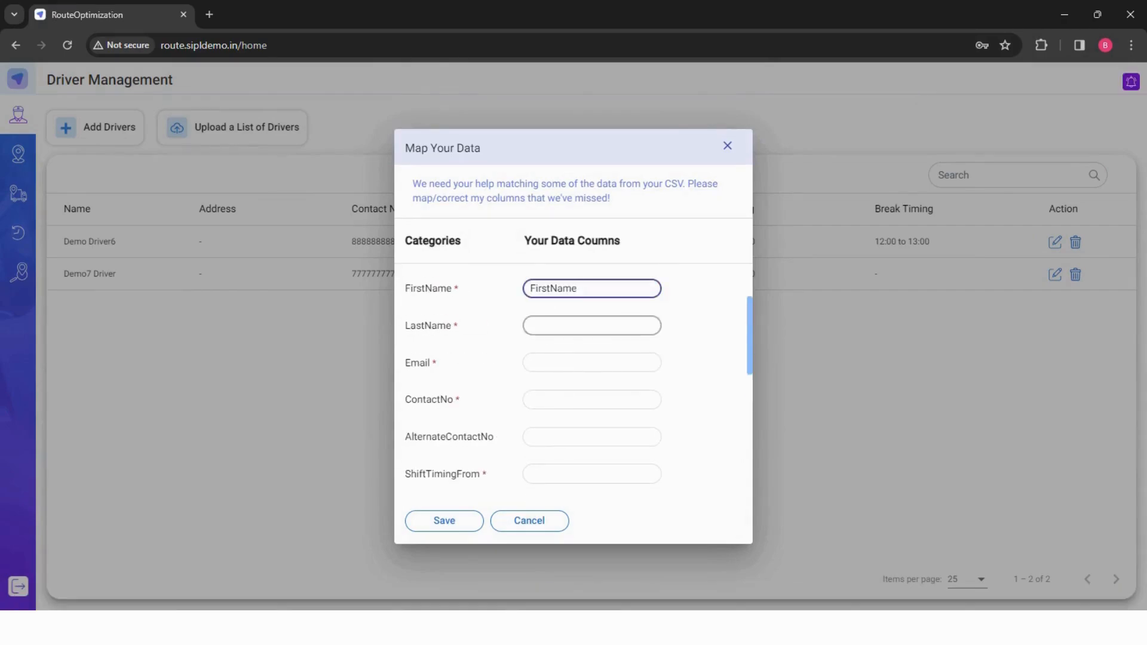
left_click(561, 325)
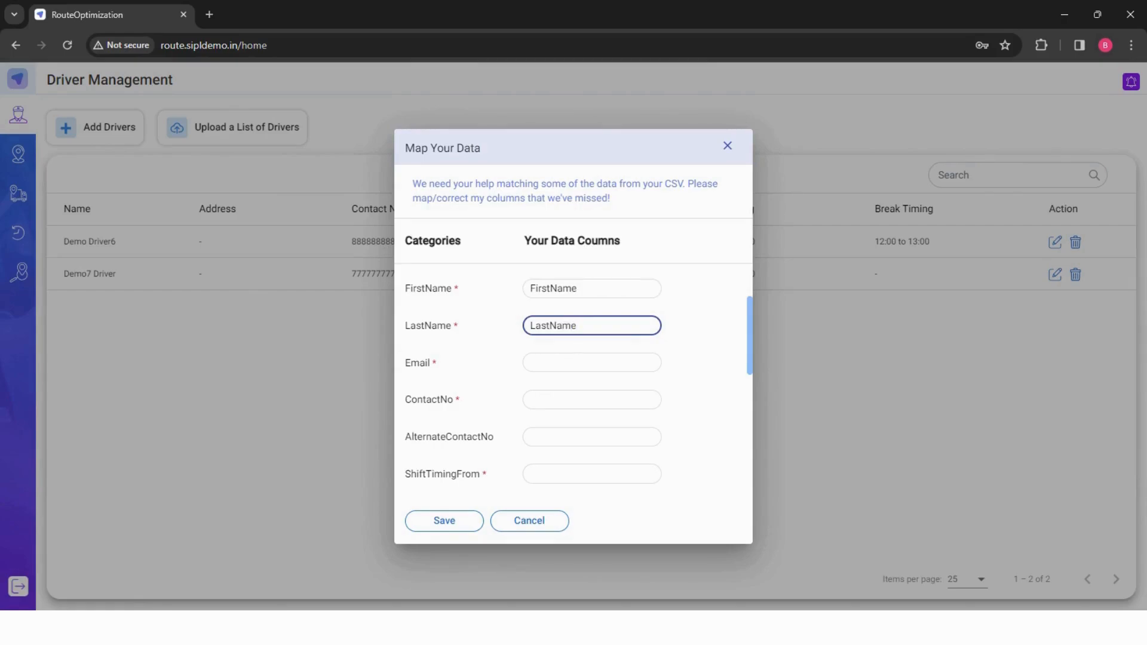
left_click(589, 362)
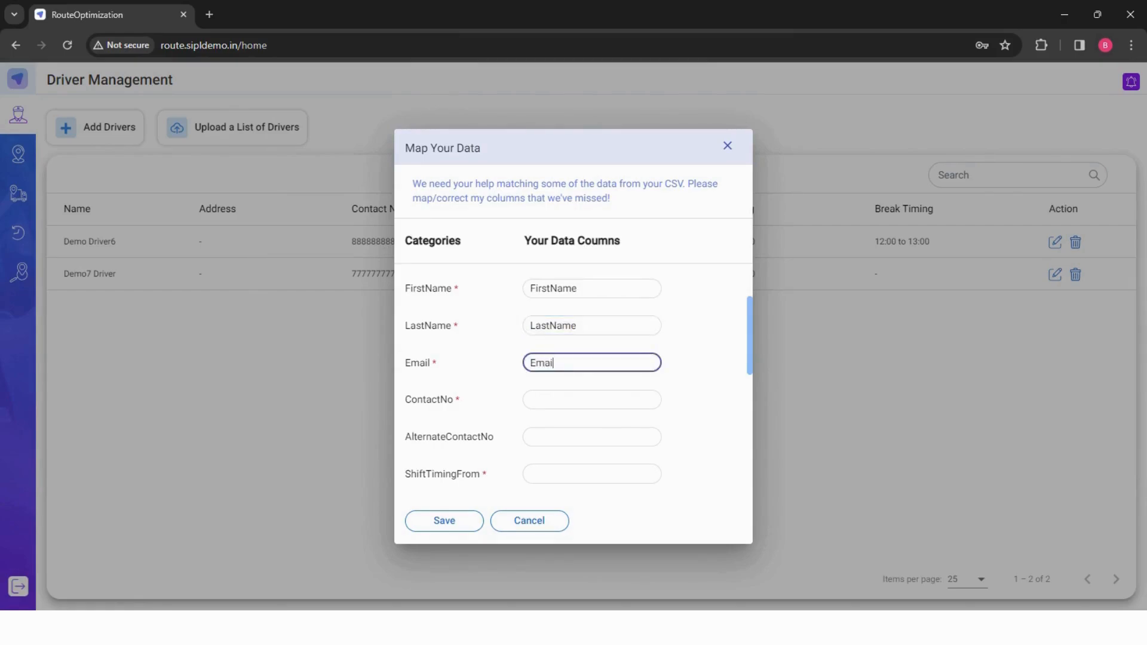
left_click(589, 400)
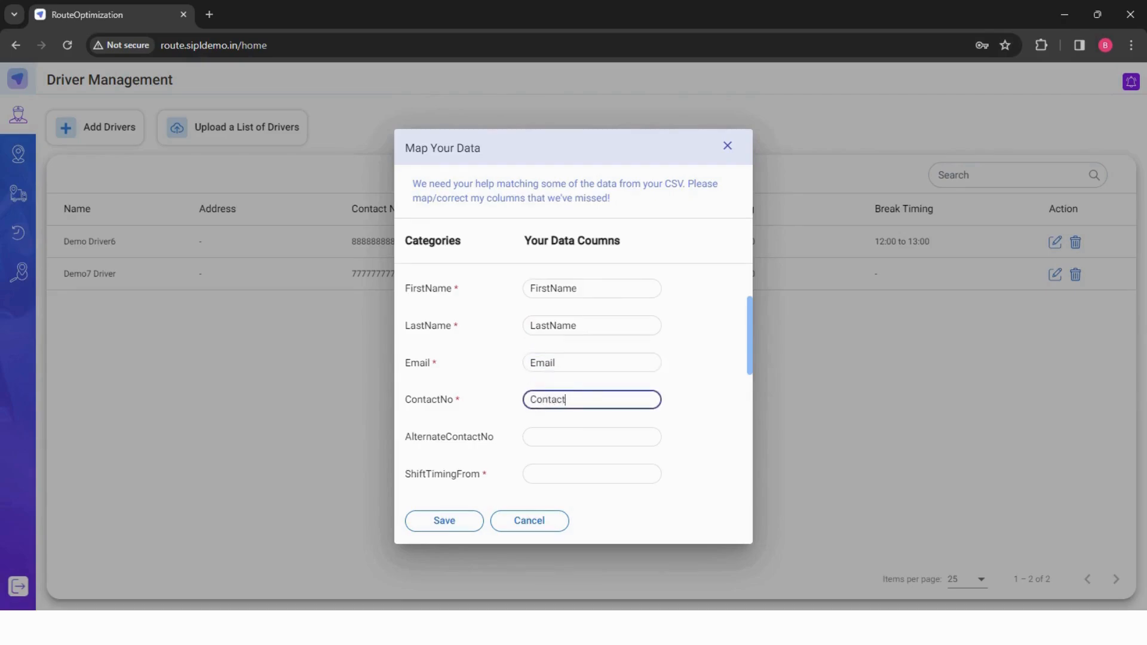
- Map ShiftTimingFrom to the ShiftStart column and fill in the column for ShiftTimingTo
scroll(568, 383, "down", 2)
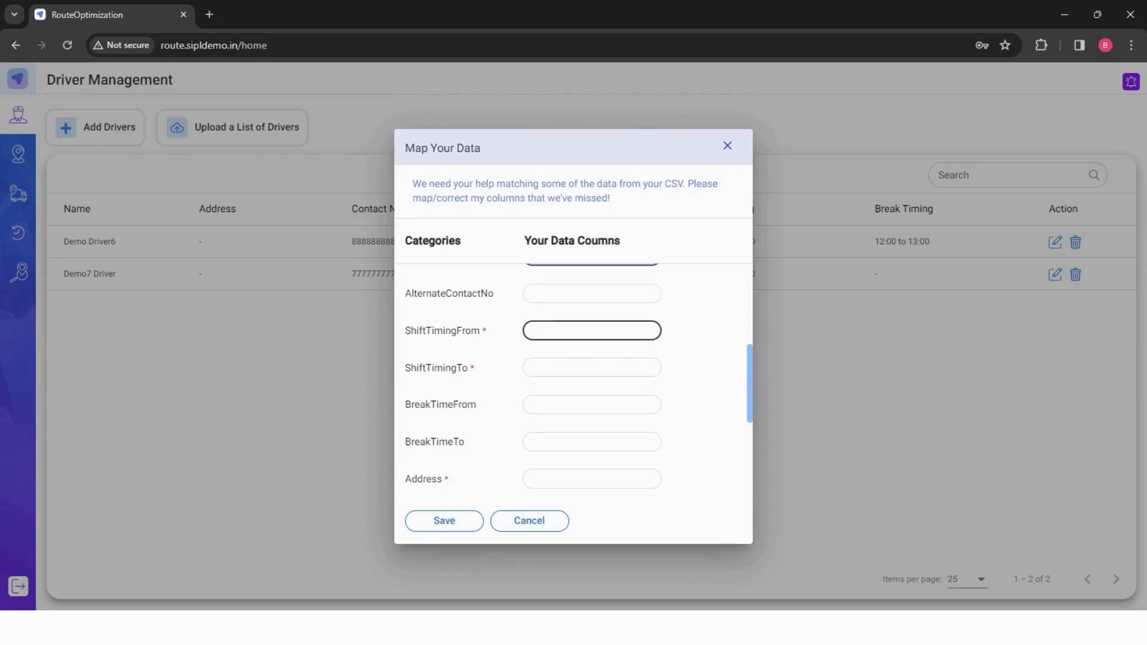
left_click(561, 331)
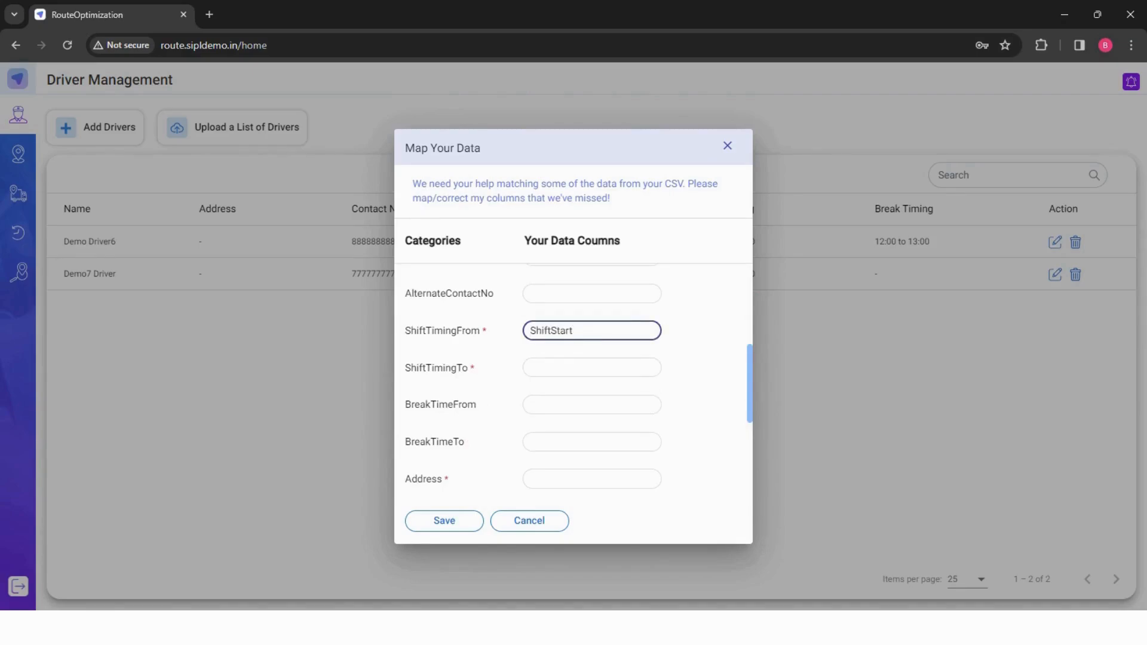
left_click(573, 368)
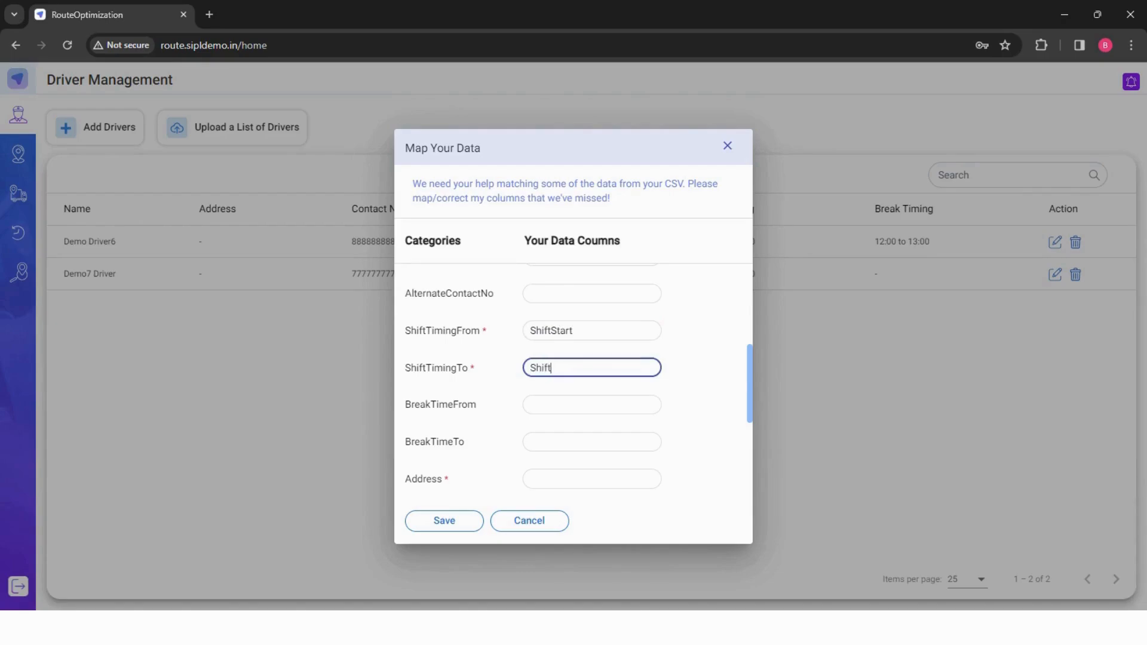
scroll(592, 335, "down", 3)
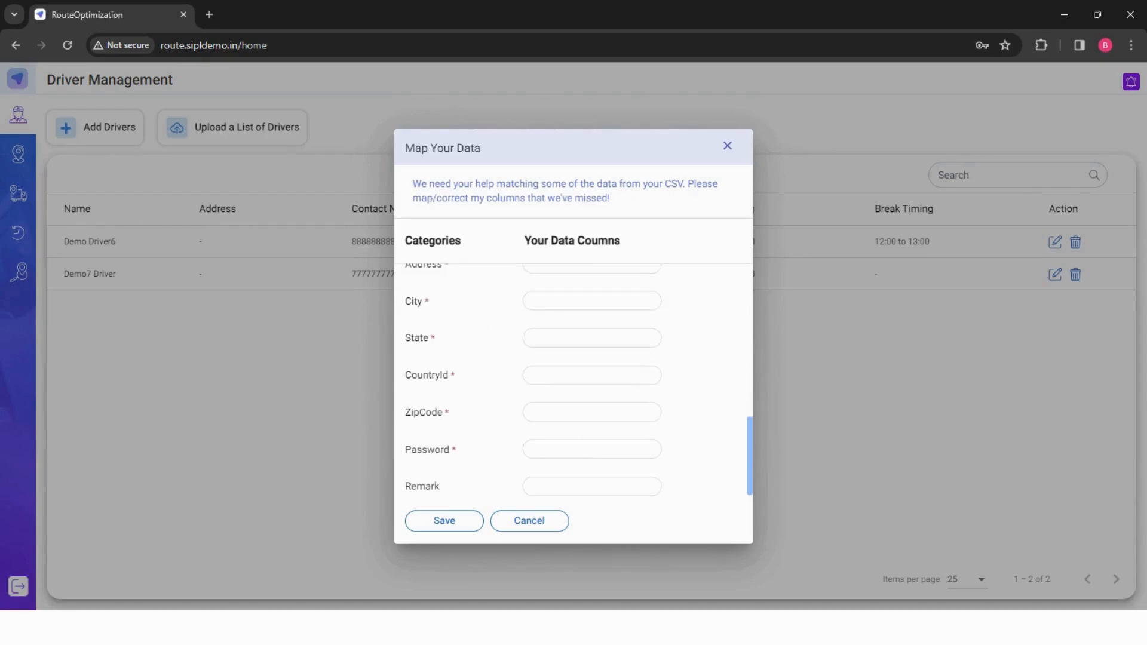
scroll(592, 335, "up", 1)
- Map the Address, City and State categories to the Address, City and State columns
left_click(592, 335)
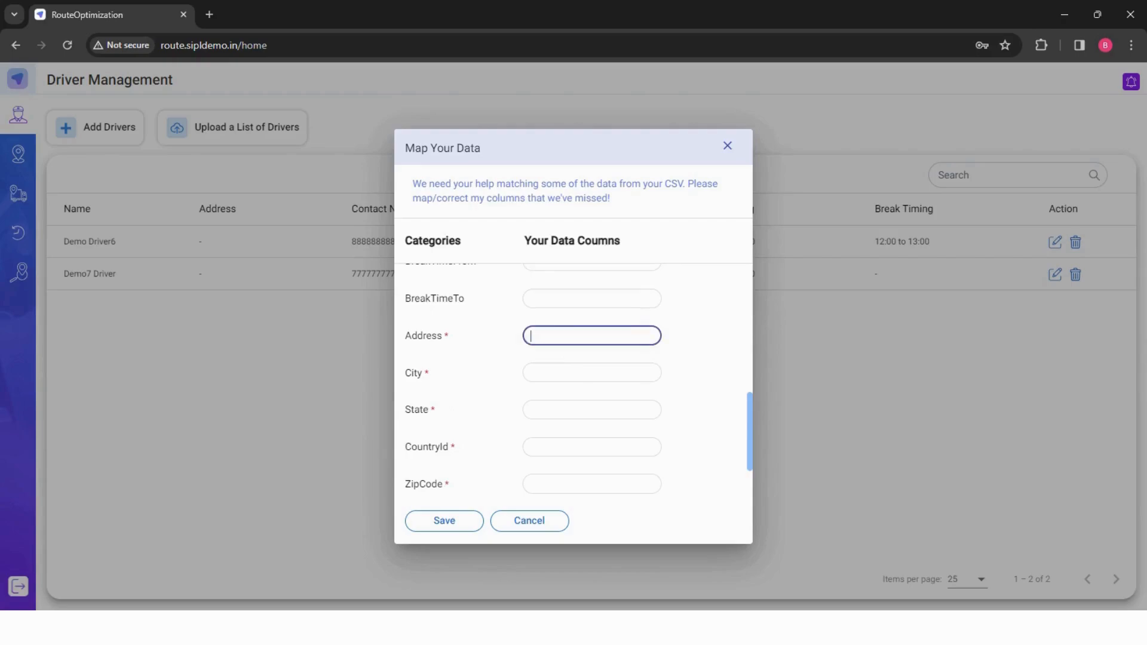
type("Address")
left_click(592, 372)
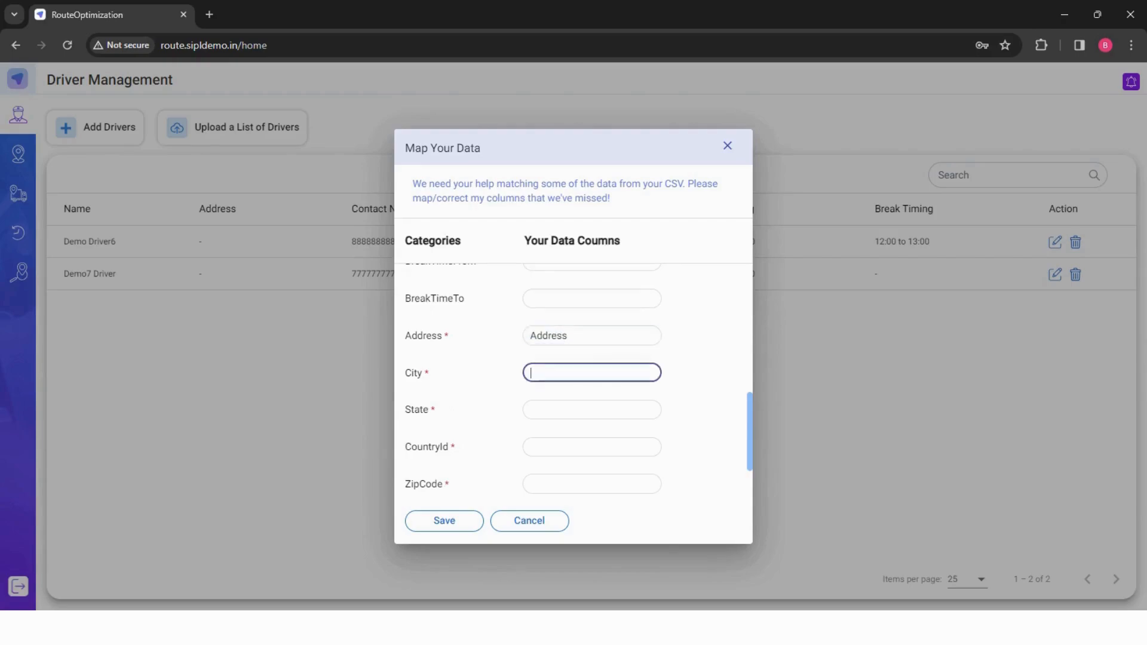
type("City")
left_click(569, 407)
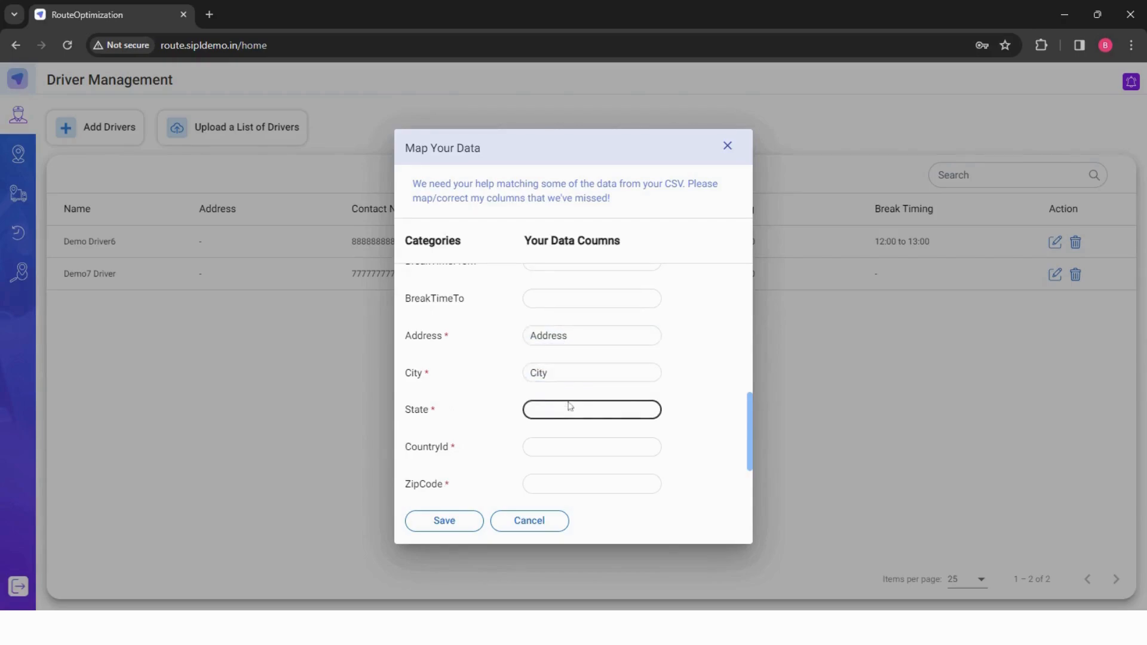
type("State")
- Map CountryId to the CountryCode column and ZipCode to the ZipCode column
scroll(568, 404, "down", 1)
left_click(563, 375)
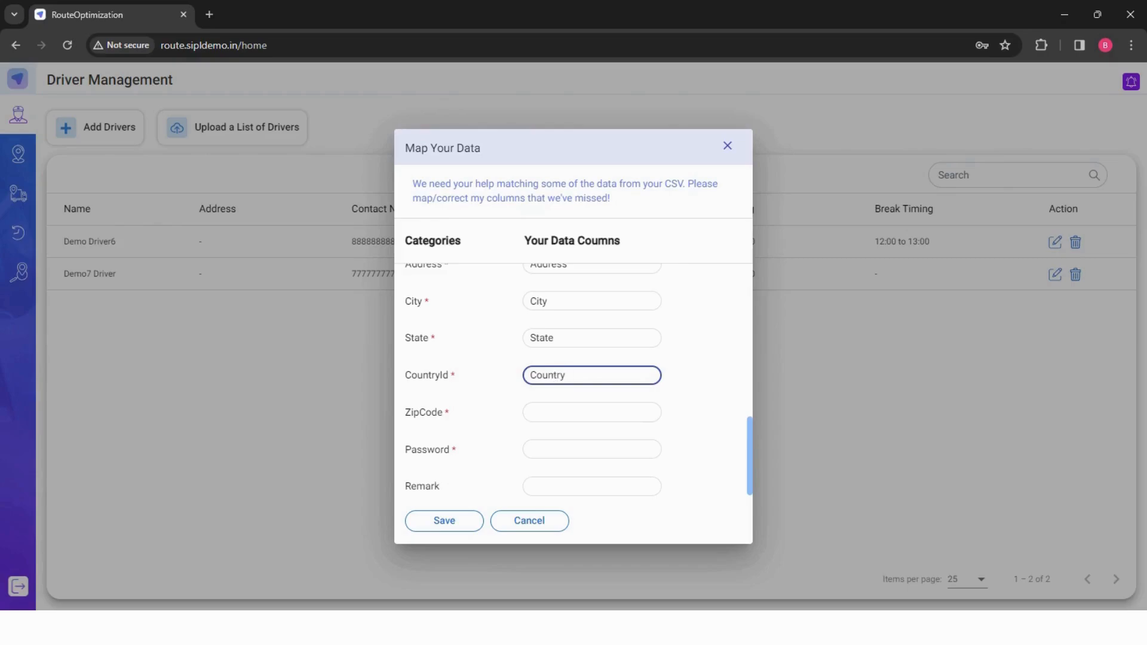
key("Tab")
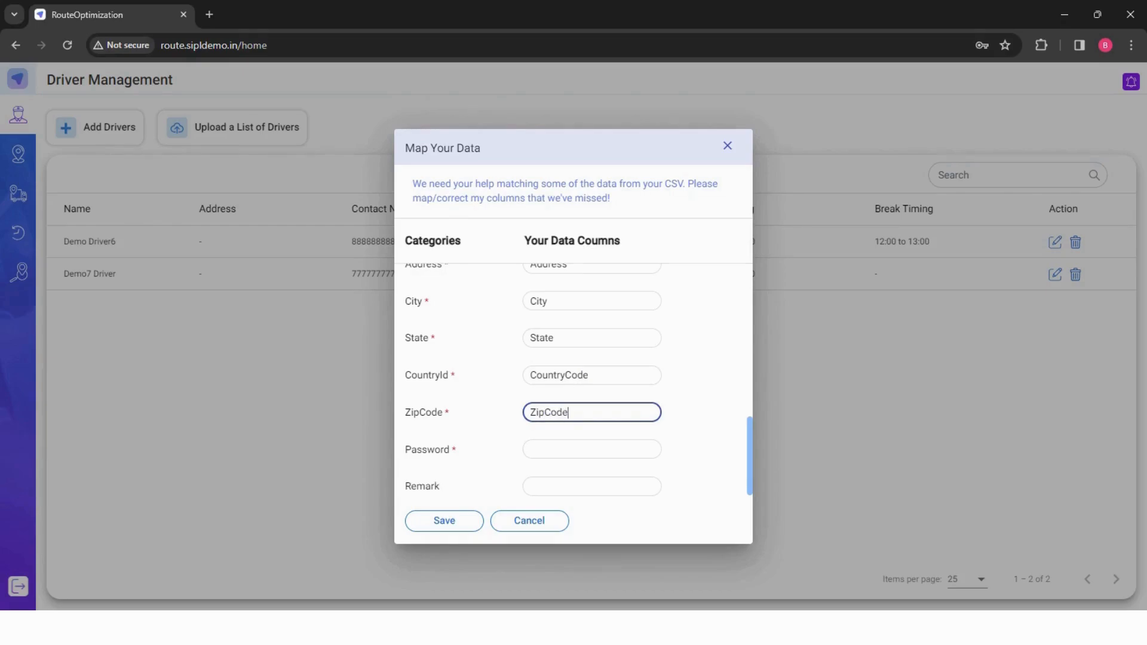
- Map the Password category to the Password column, review all the column mappings and save the driver upload
left_click(569, 449)
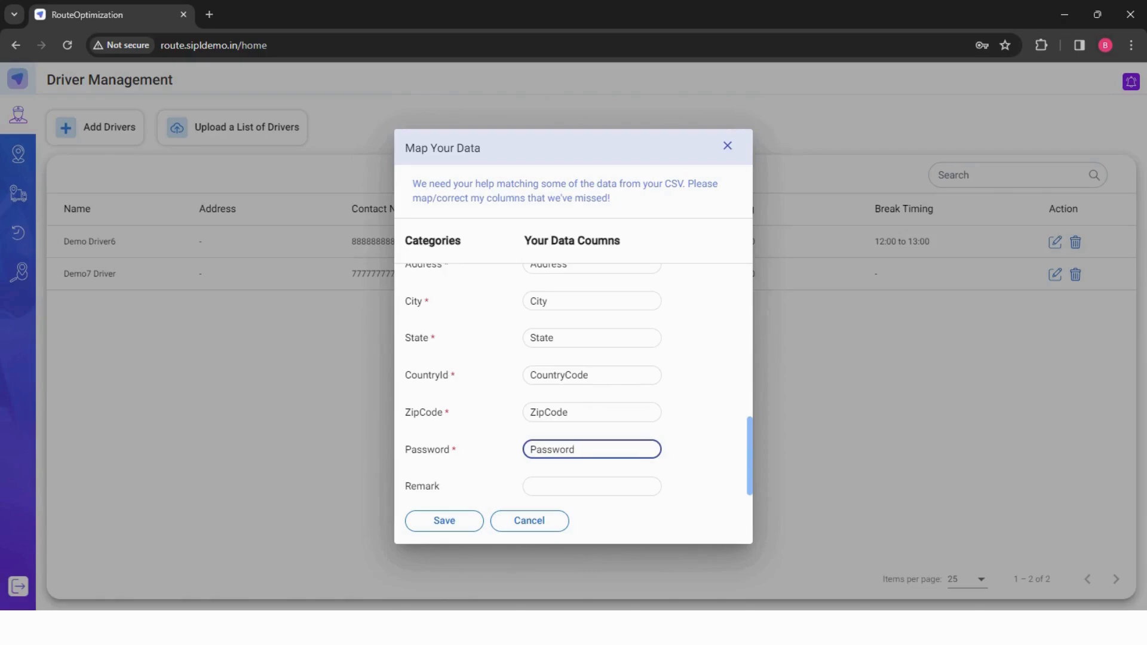
scroll(568, 448, "up", 6)
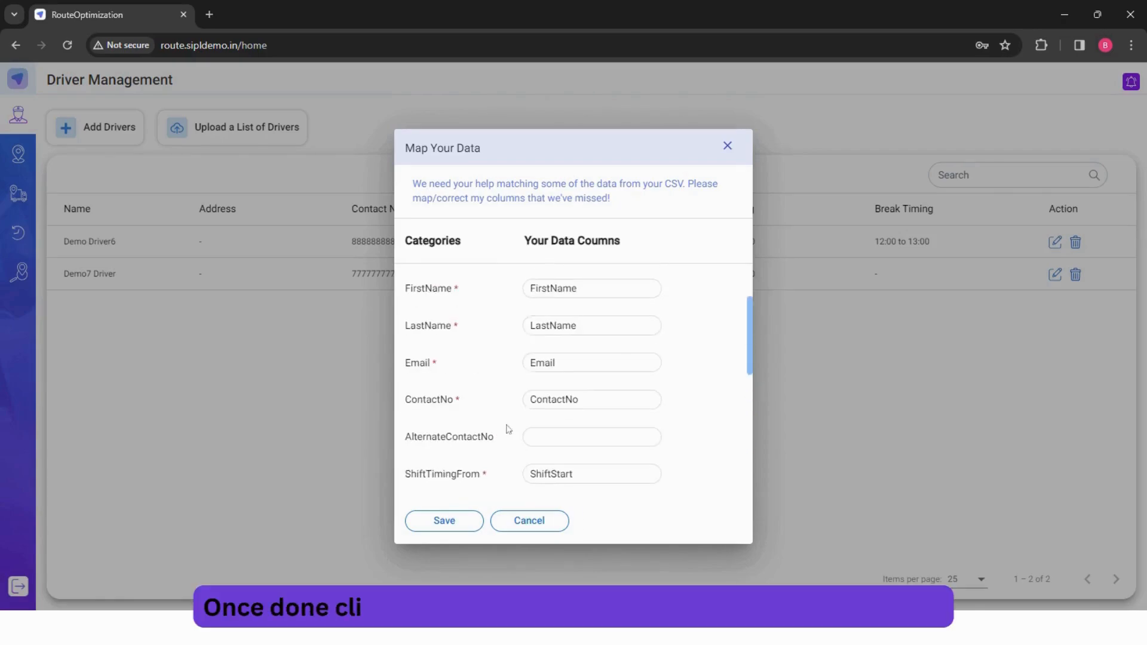
scroll(508, 429, "down", 6)
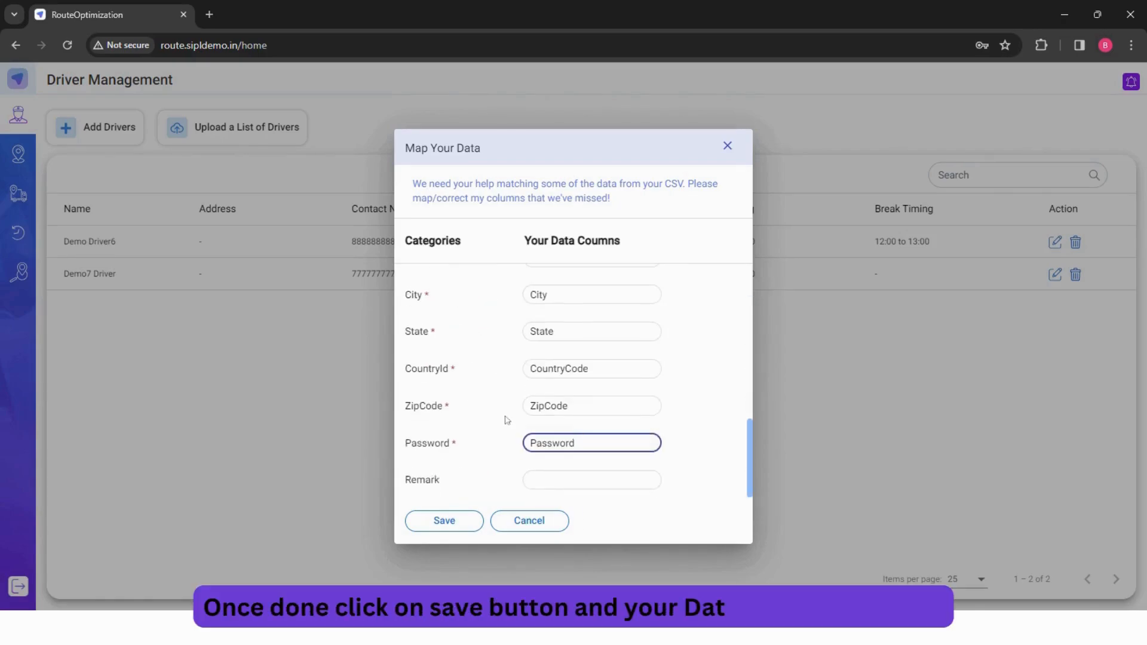
scroll(507, 420, "up", 6)
scroll(506, 418, "down", 6)
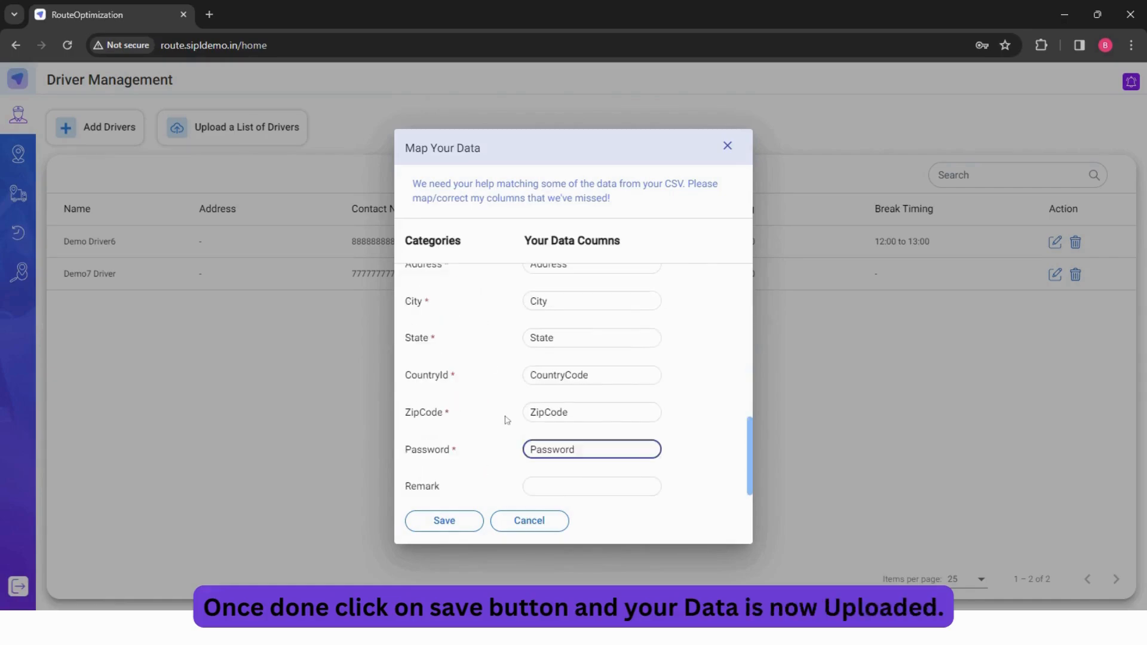
left_click(425, 523)
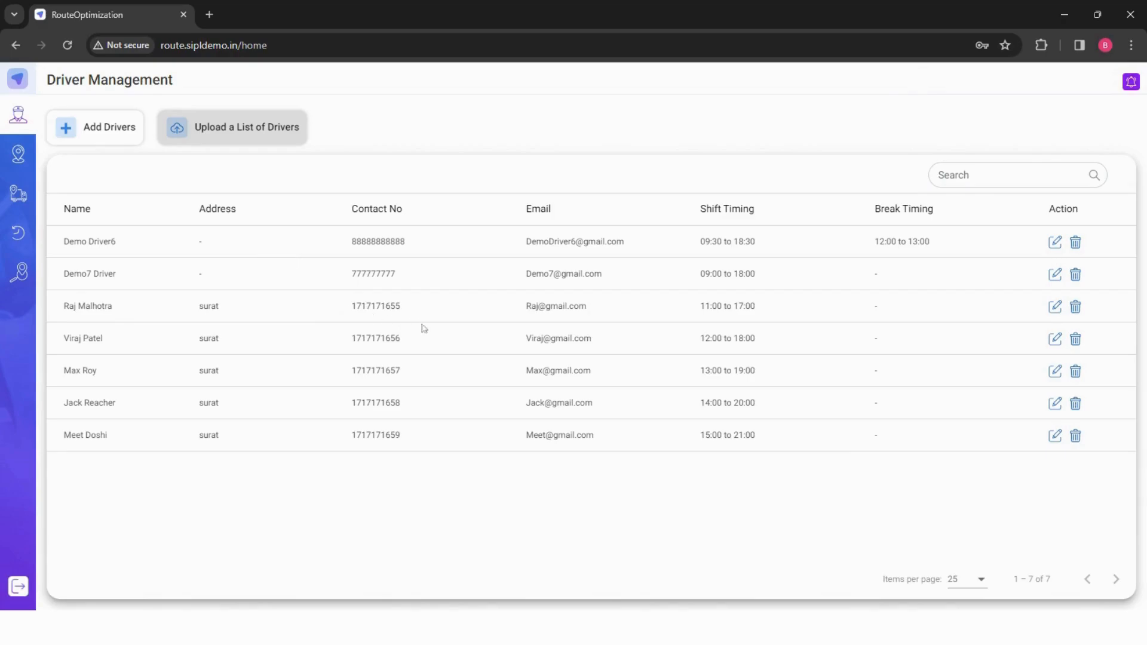
- Try to upload driverdetail.csv again as a list of drivers
left_click(190, 127)
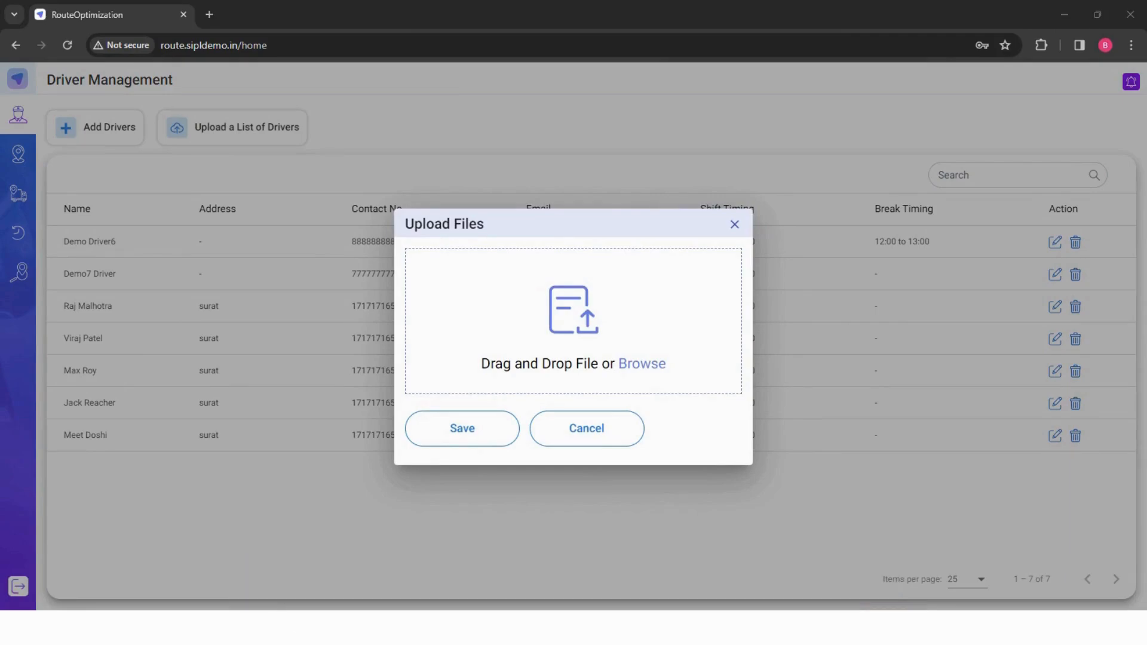
key("Return")
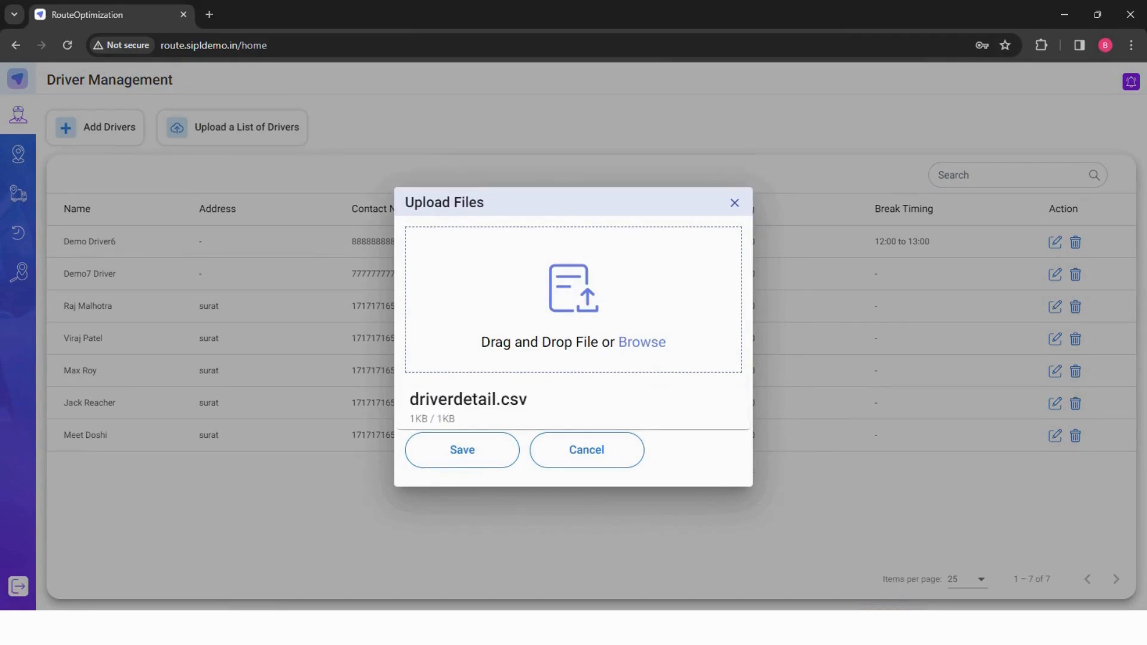
left_click(489, 456)
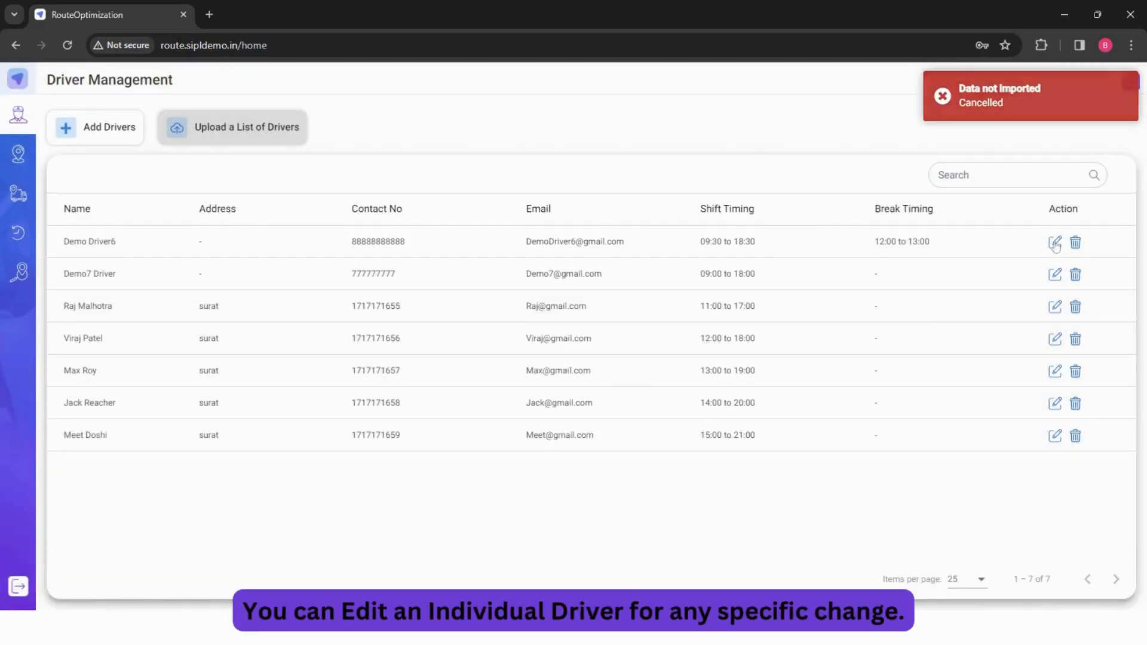
- Edit the first driver's record, changing the first name to Demo8, and save it
left_click(1055, 243)
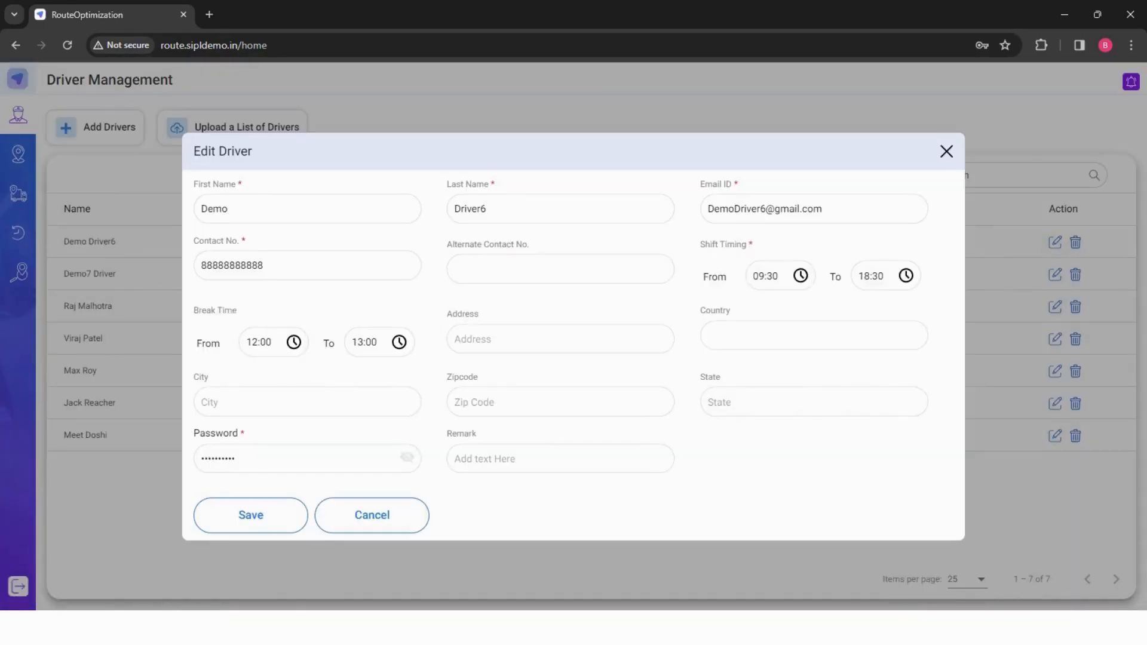
left_click(230, 209)
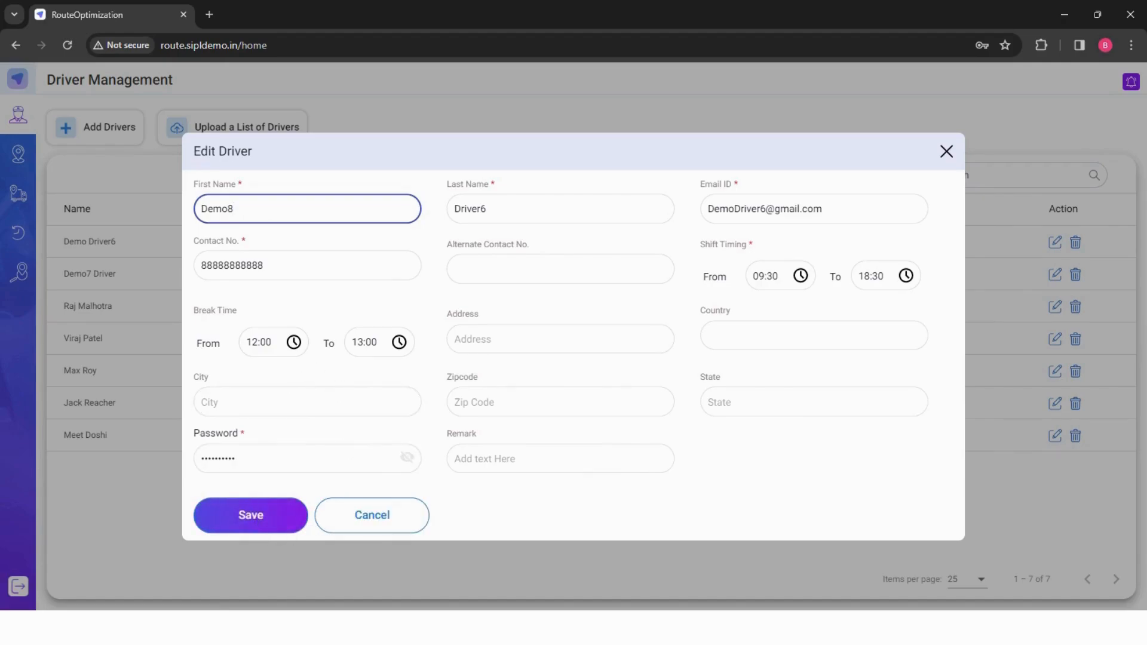
left_click(254, 521)
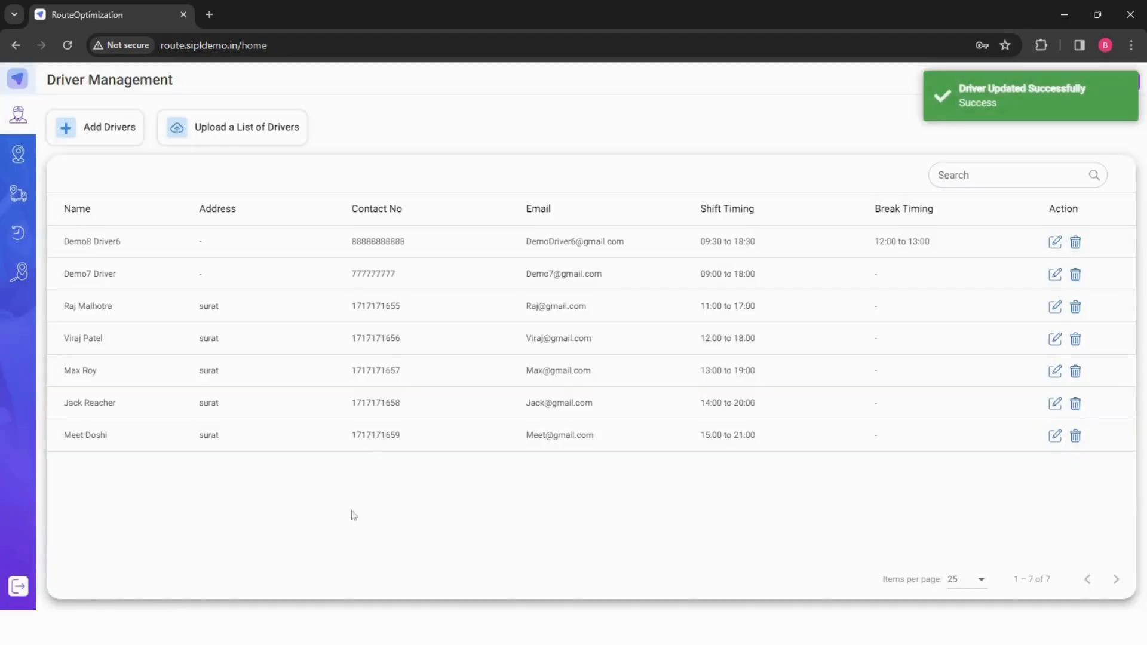
- Delete the Demo7 Driver record from the driver list
left_click(1077, 275)
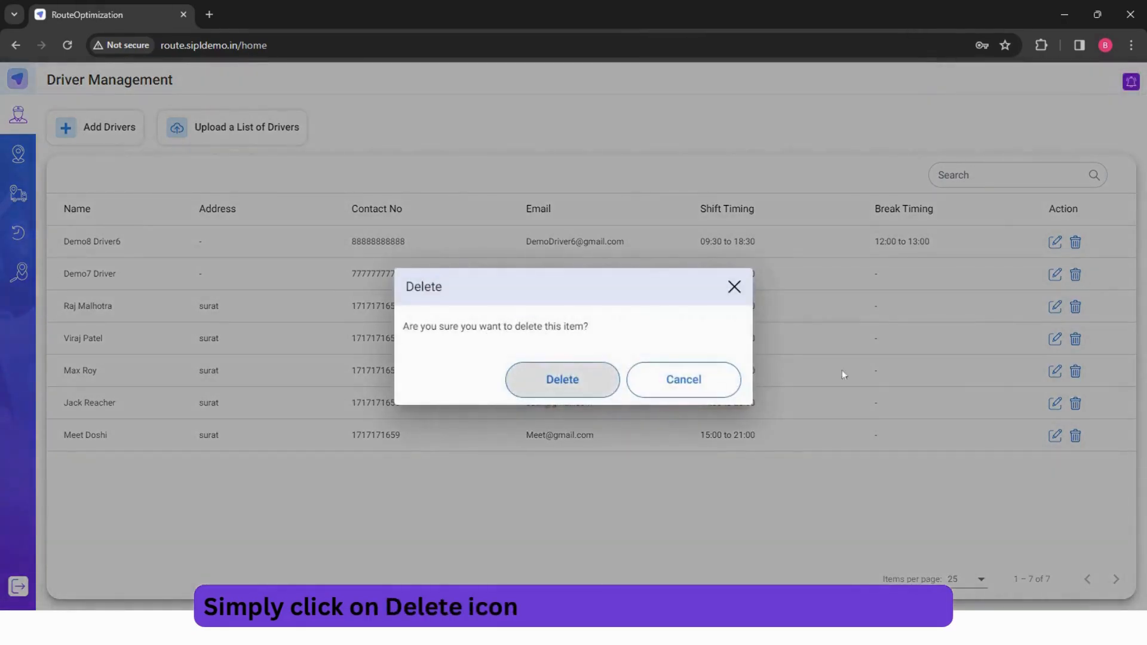
left_click(602, 384)
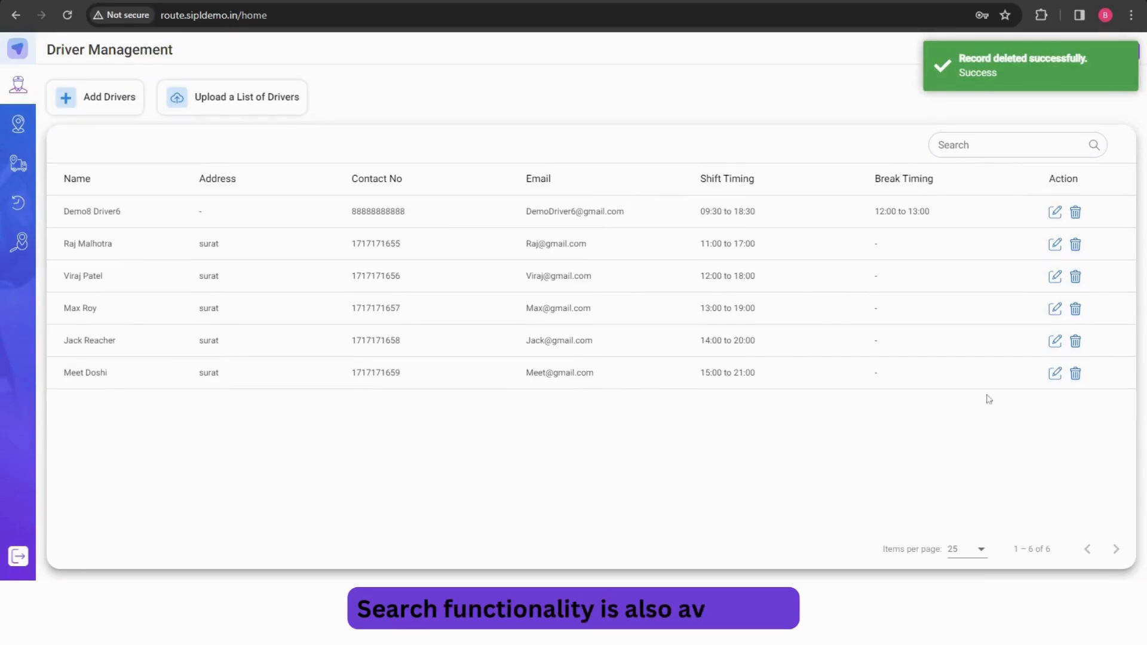
- Search the driver list for "demo"
left_click(1008, 153)
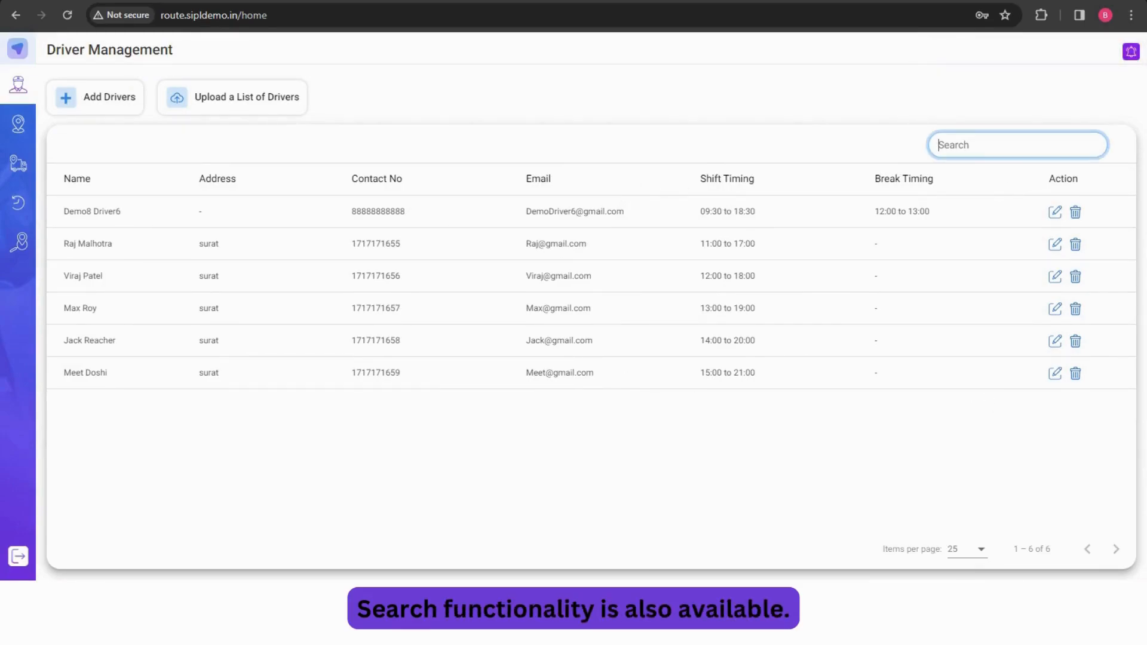
type("demo0")
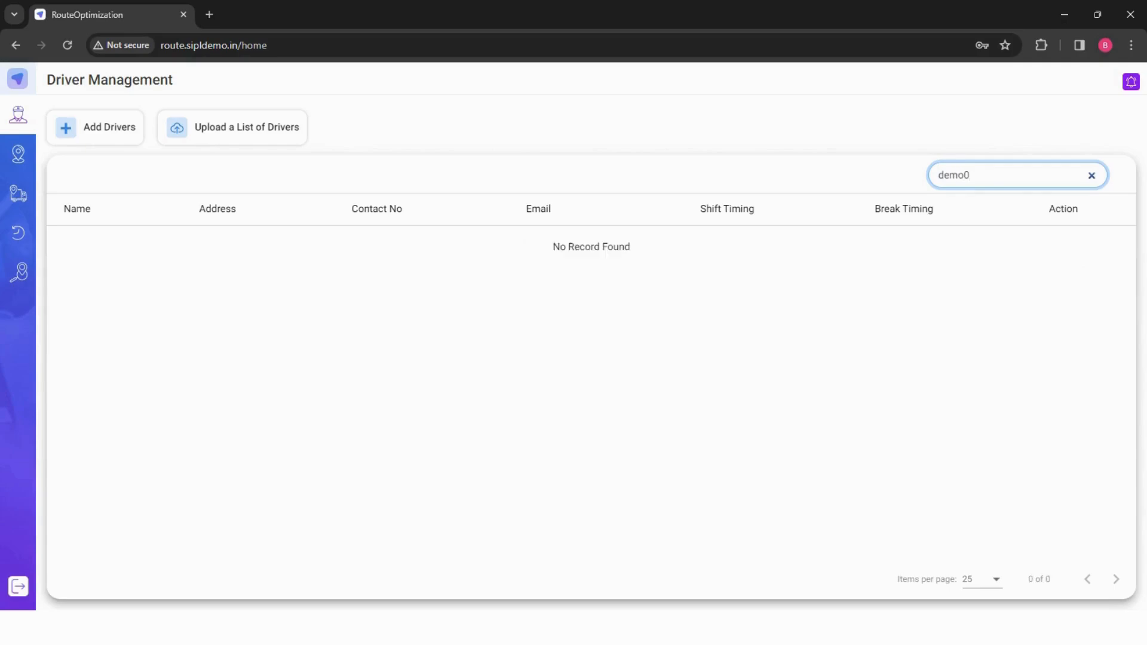
key("BackSpace")
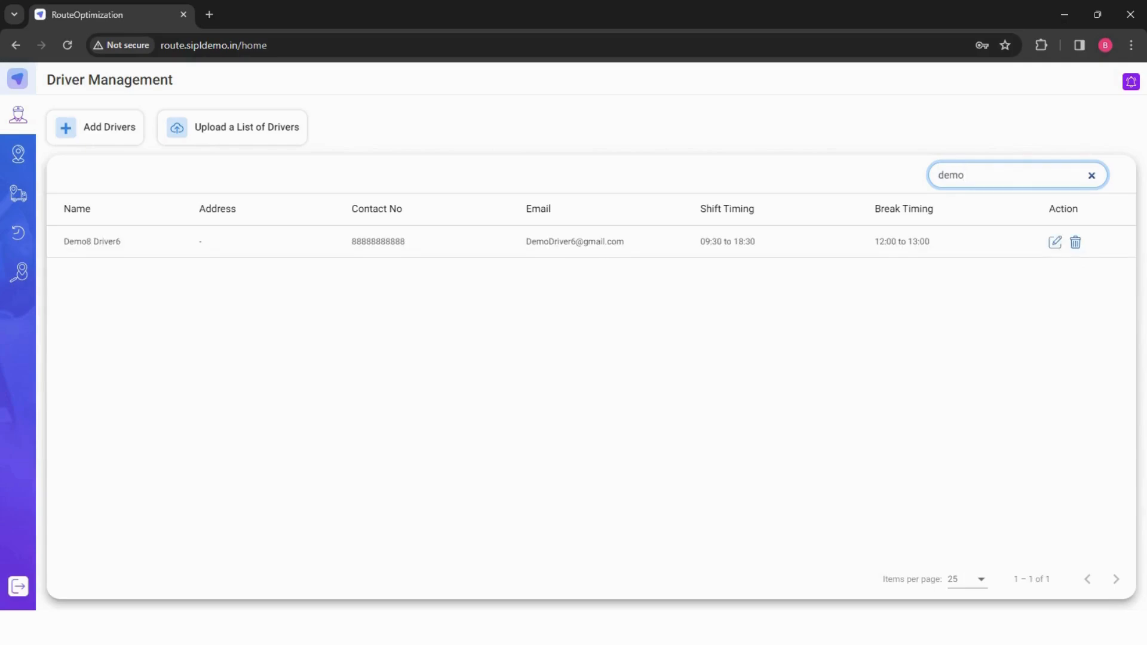
key("BackSpace")
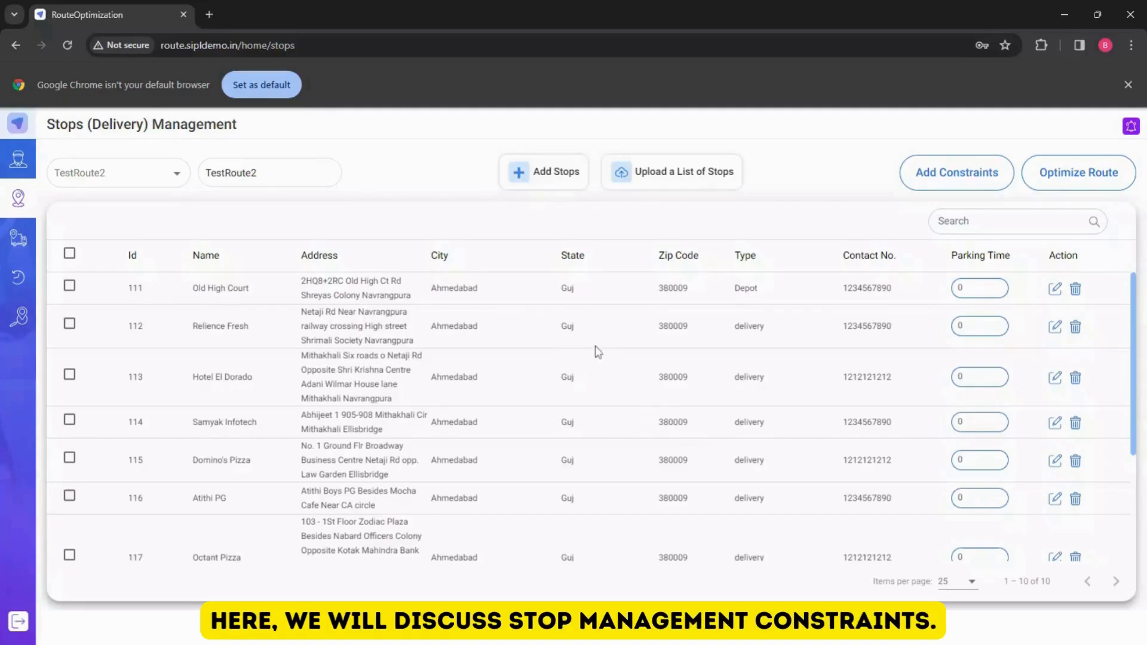
- In the Add Stops form on the Stops page, set the stop's time window from 09:30 to 18:30
scroll(612, 353, "down", 1)
scroll(615, 354, "down", 2)
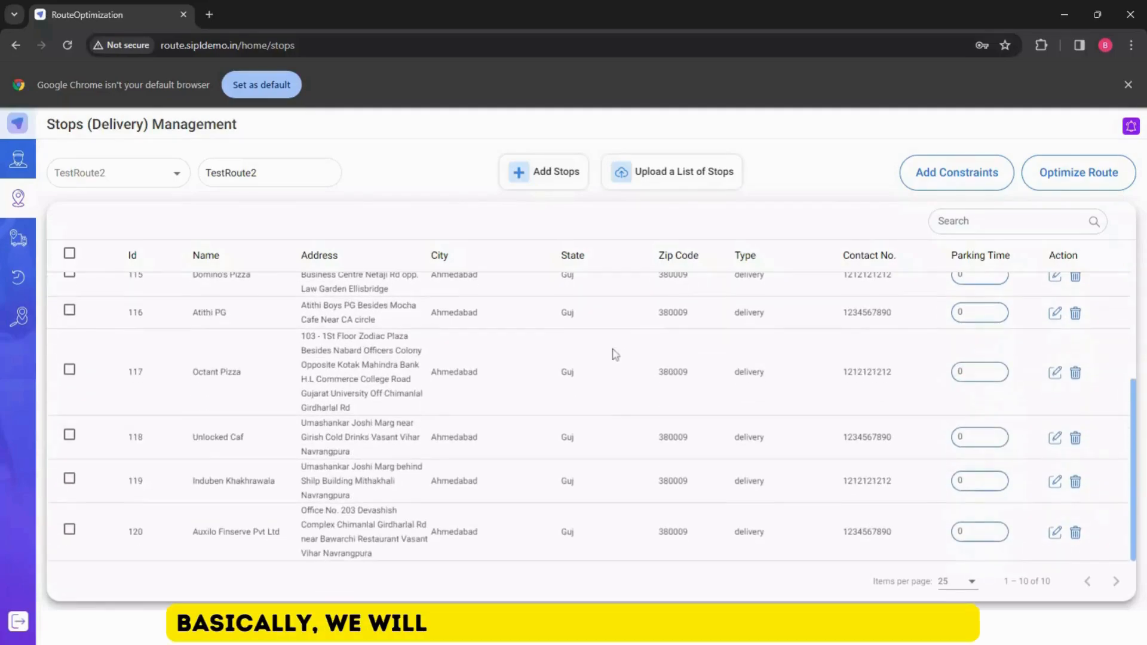
scroll(616, 354, "up", 4)
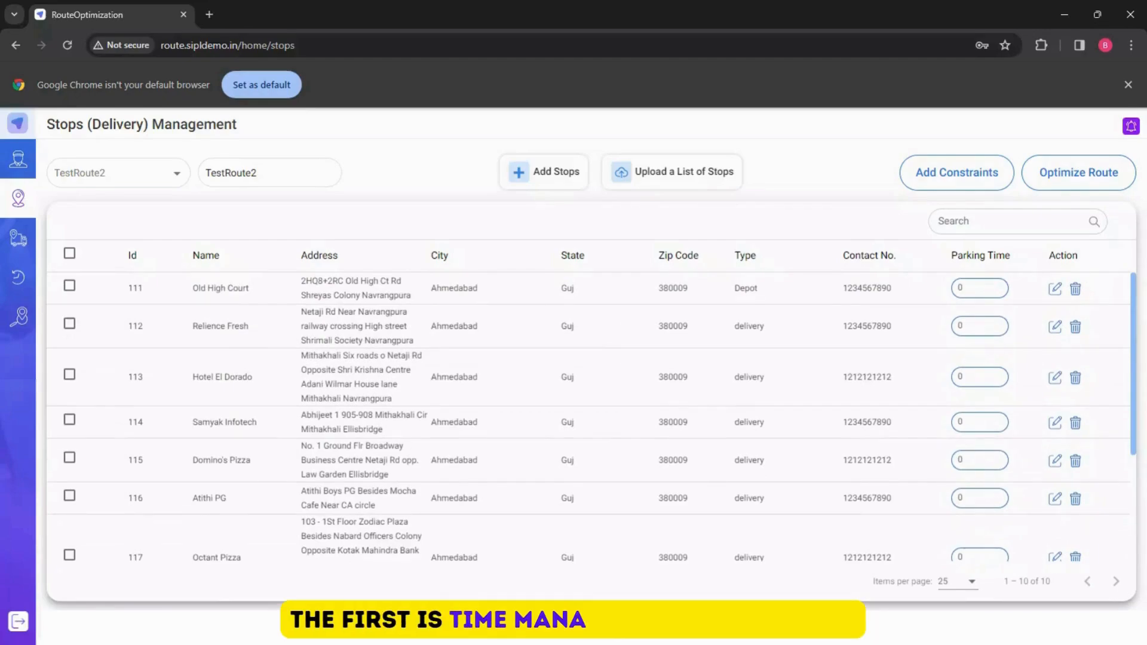
scroll(614, 354, "down", 2)
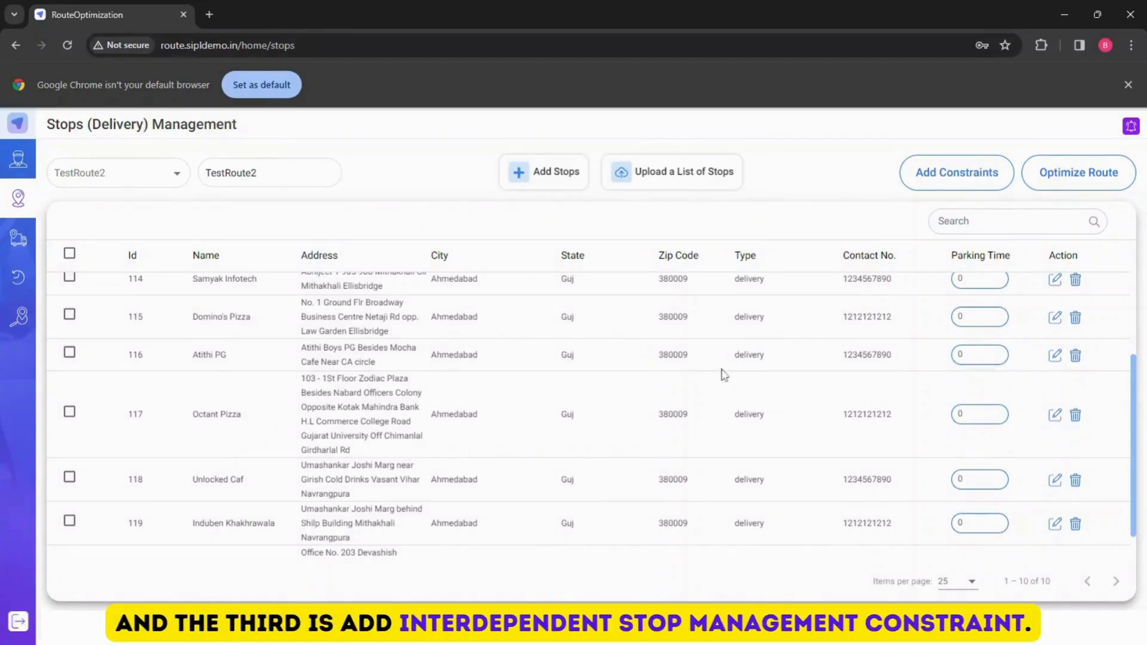
scroll(711, 377, "down", 1)
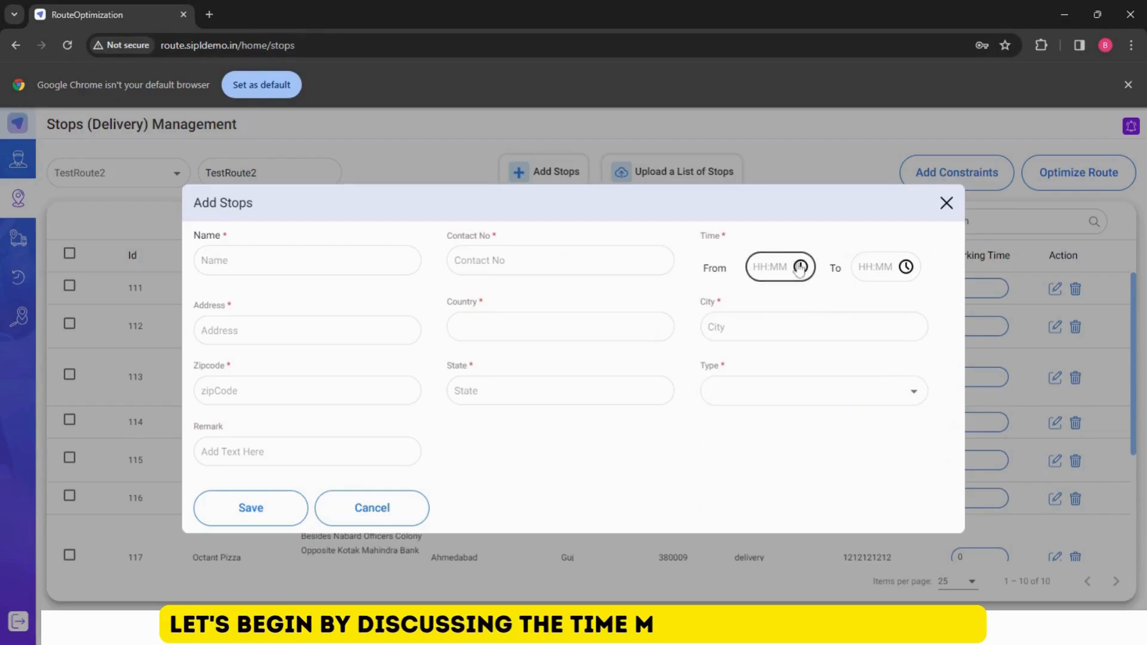
left_click(799, 268)
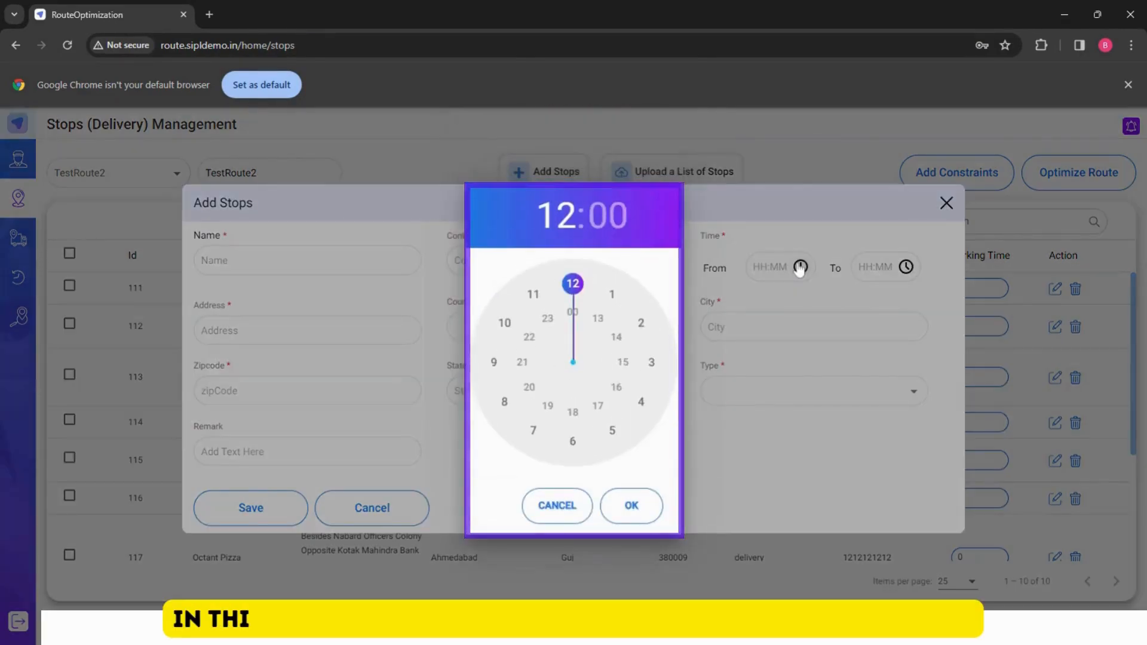
left_click(496, 365)
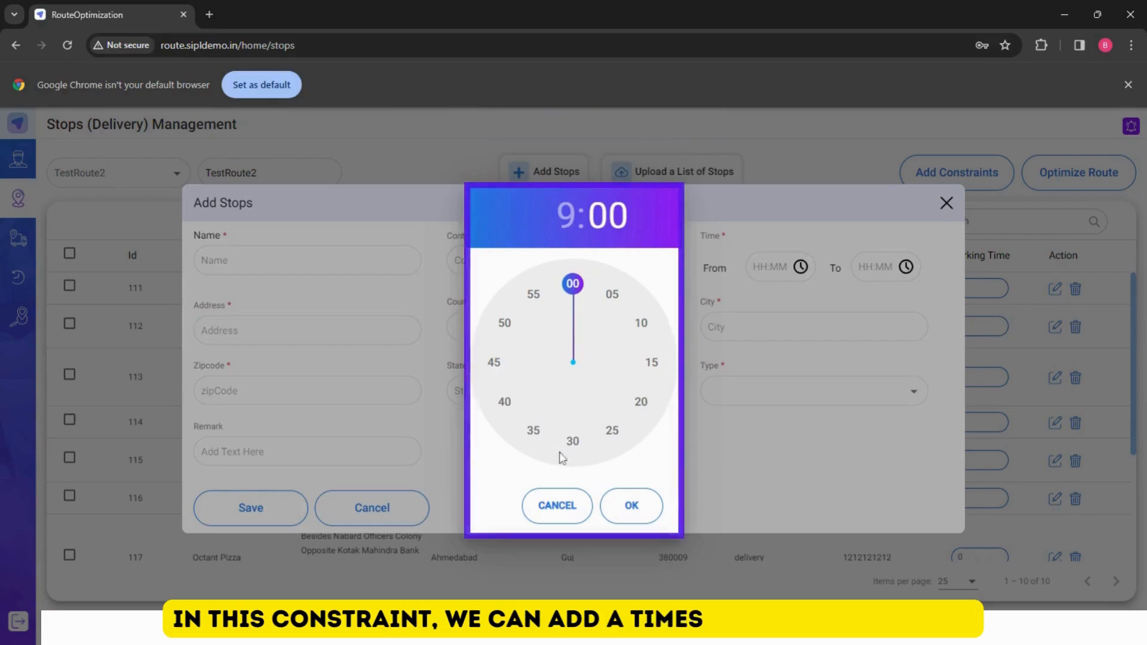
left_click(575, 444)
left_click(621, 522)
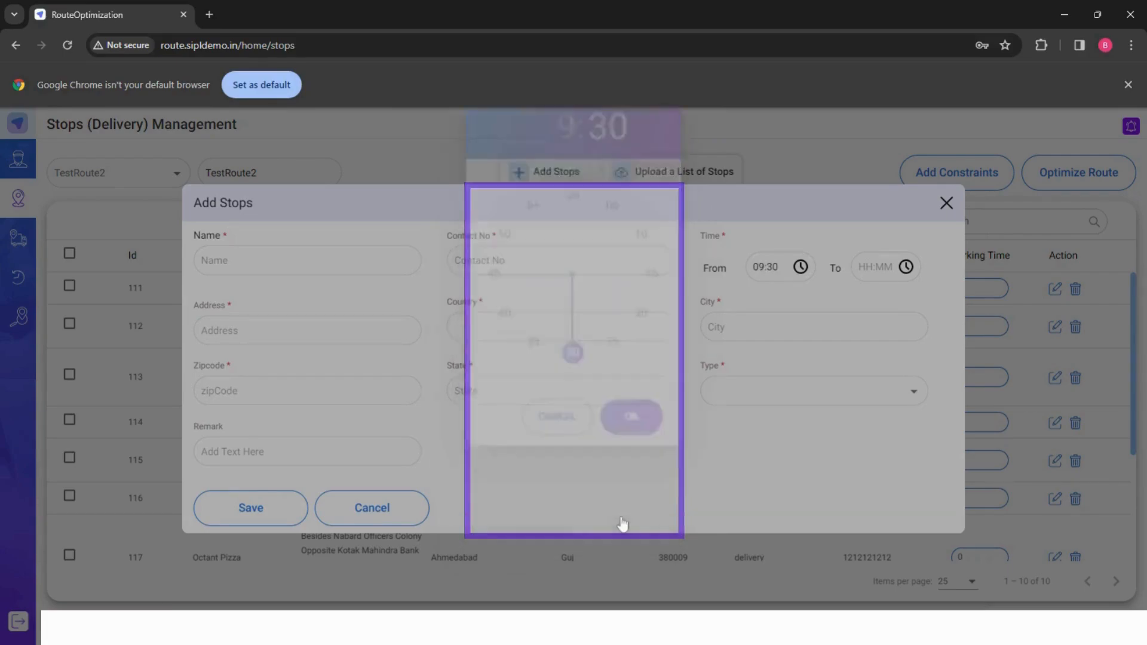
left_click(909, 278)
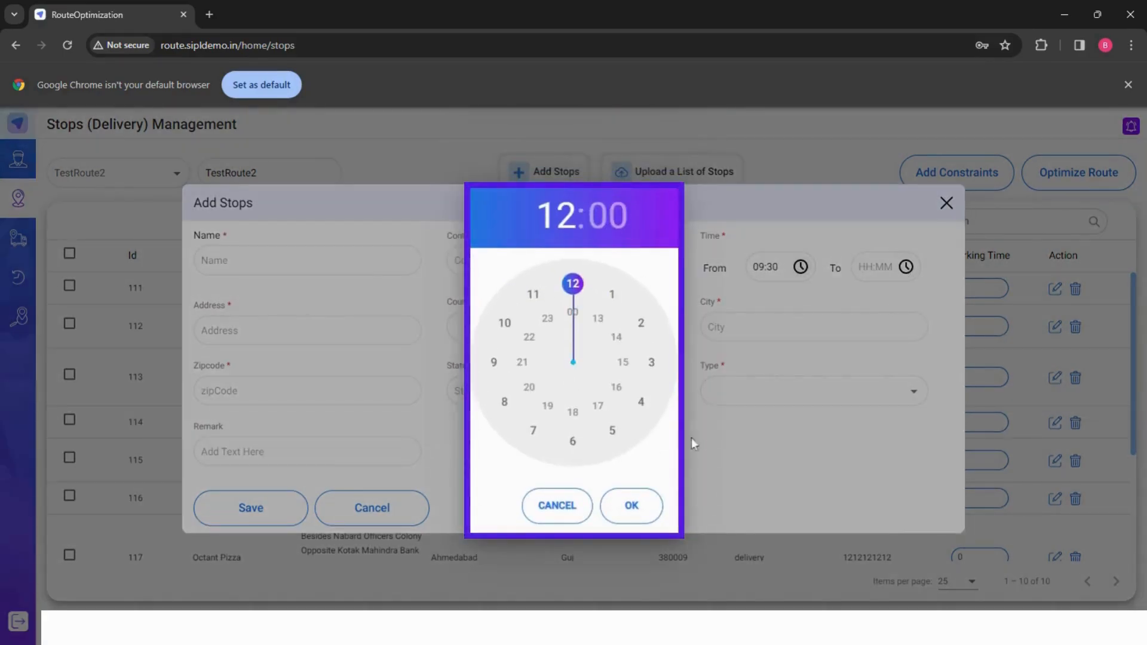
left_click(574, 418)
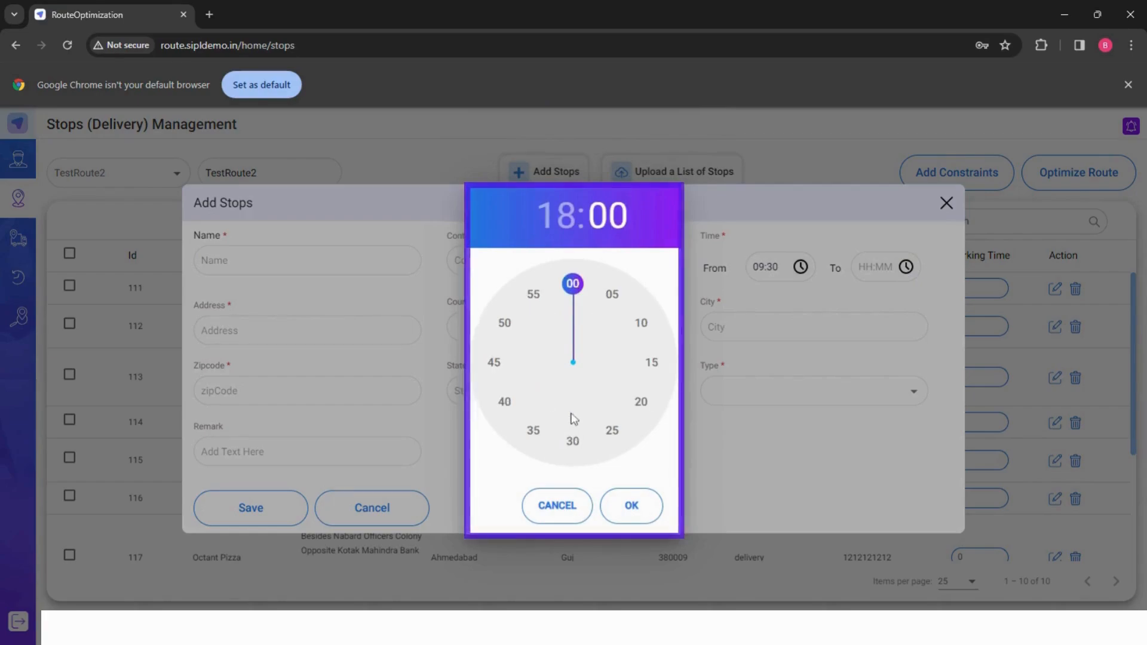
left_click(573, 446)
left_click(626, 514)
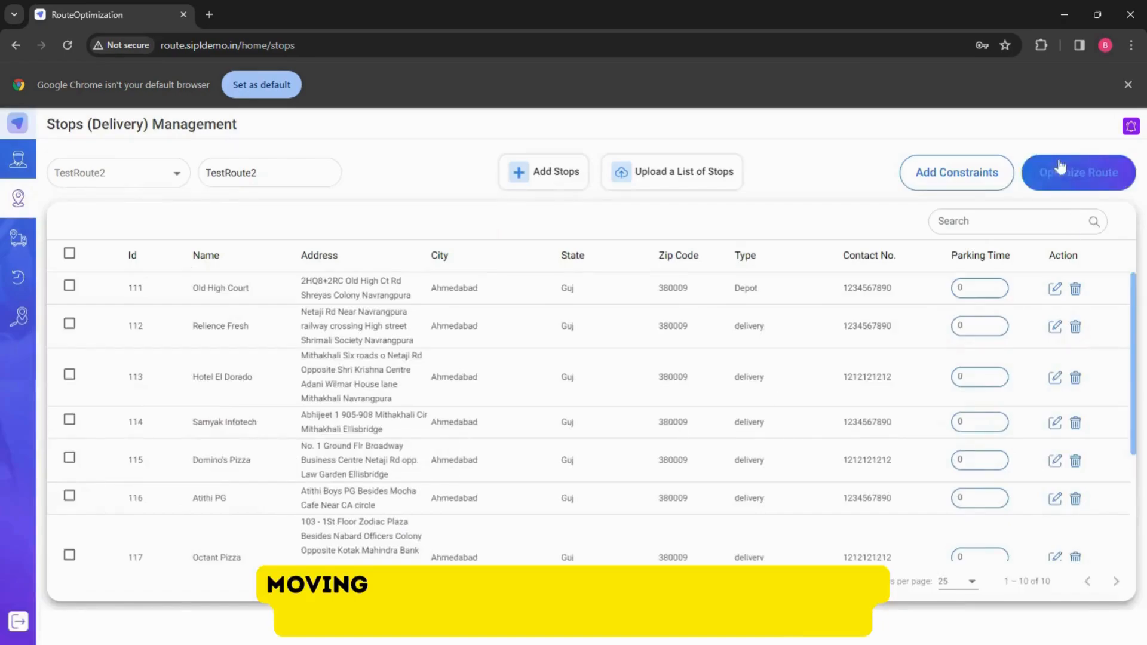
- Add an Assign Driver constraint to TestRoute2 with the second and third drivers in the driver list, and save it
left_click(957, 172)
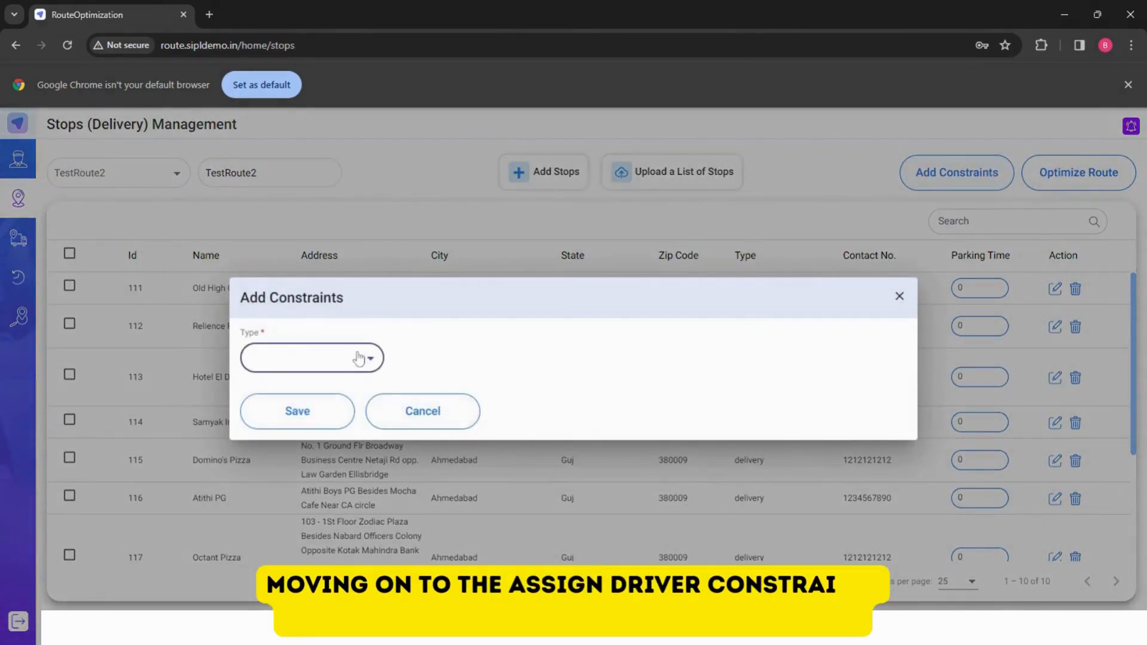
left_click(358, 359)
left_click(342, 358)
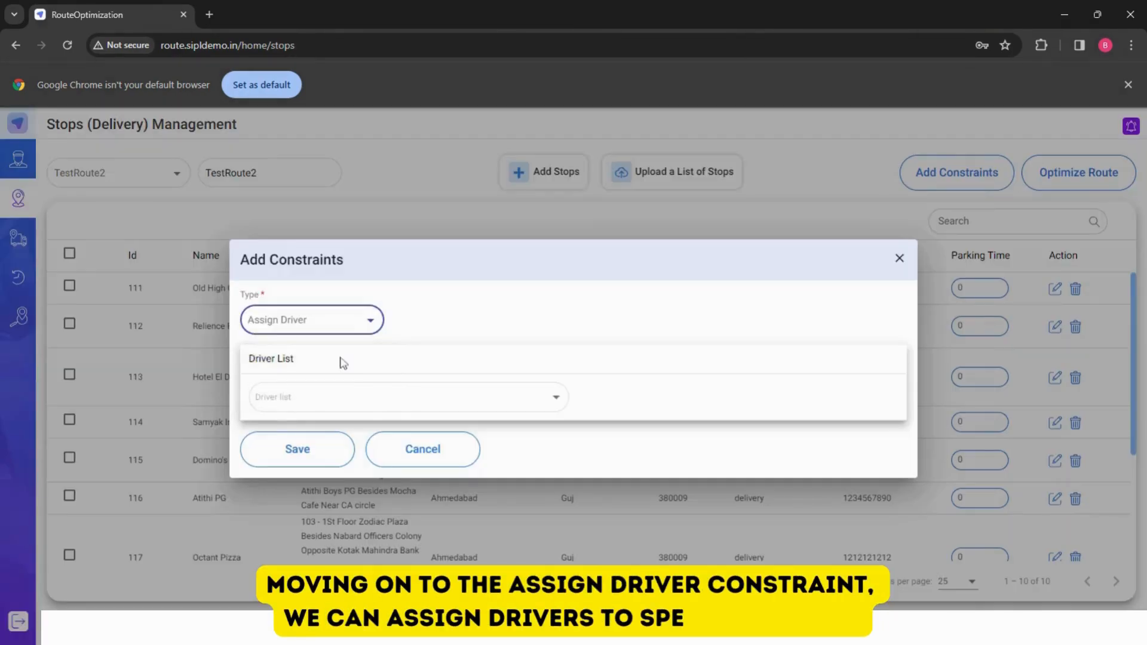
left_click(525, 403)
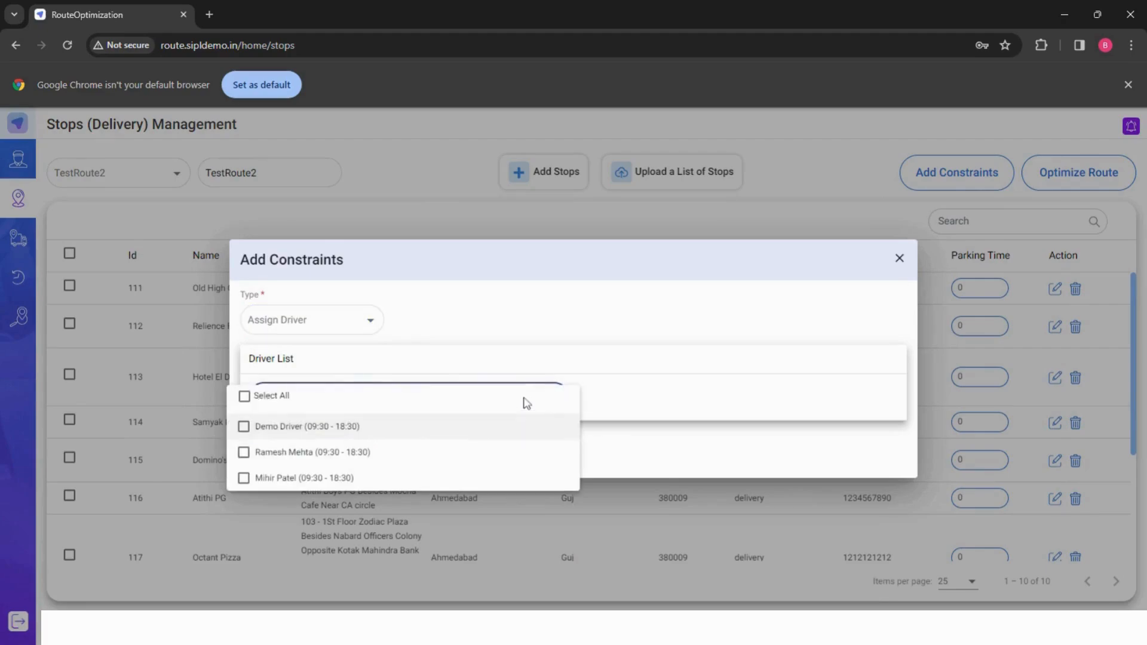
left_click(338, 454)
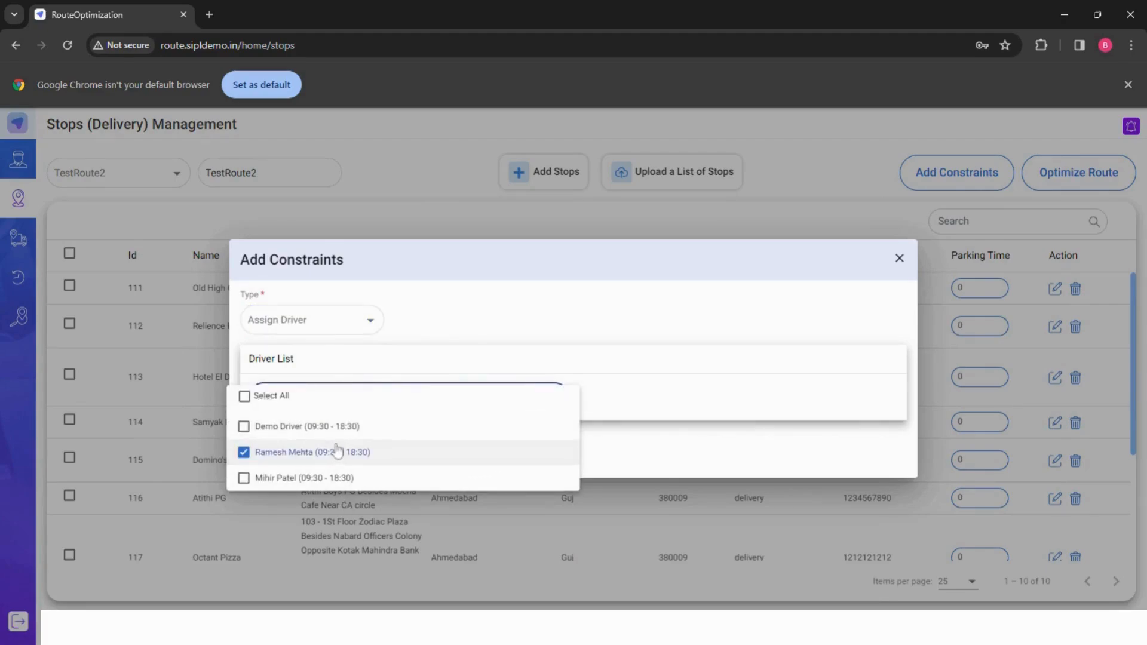
left_click(340, 481)
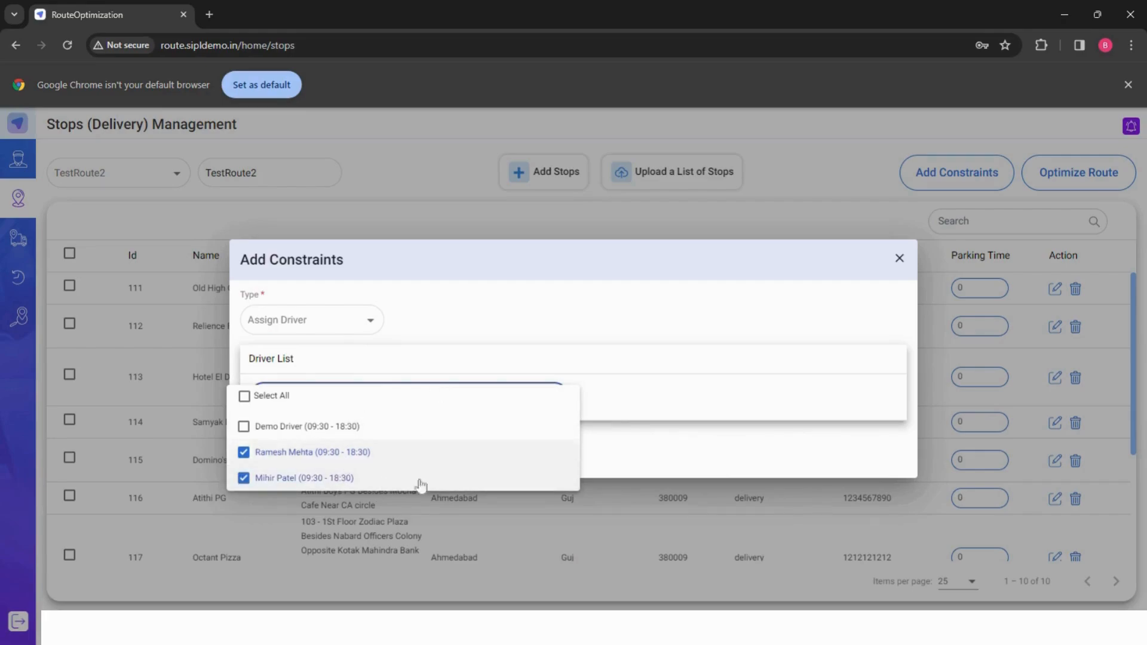
left_click(469, 340)
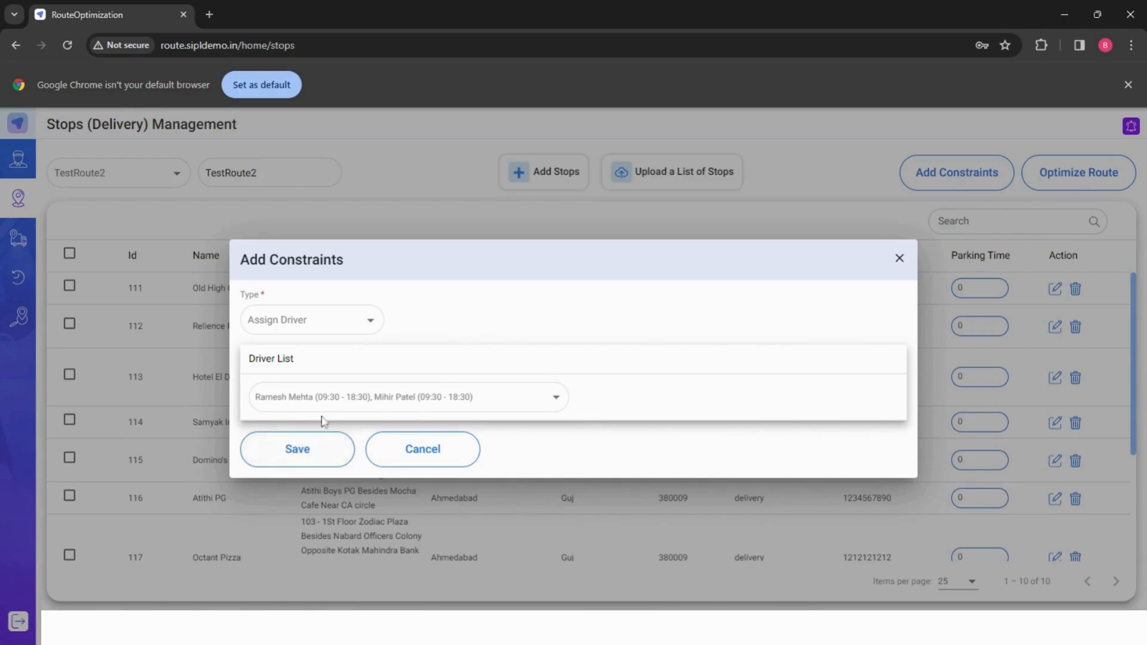
left_click(321, 461)
- Add an Inter Dependent Stops constraint from the Old High Ct Rd stop to the Mithakhali Six roads stop
left_click(956, 173)
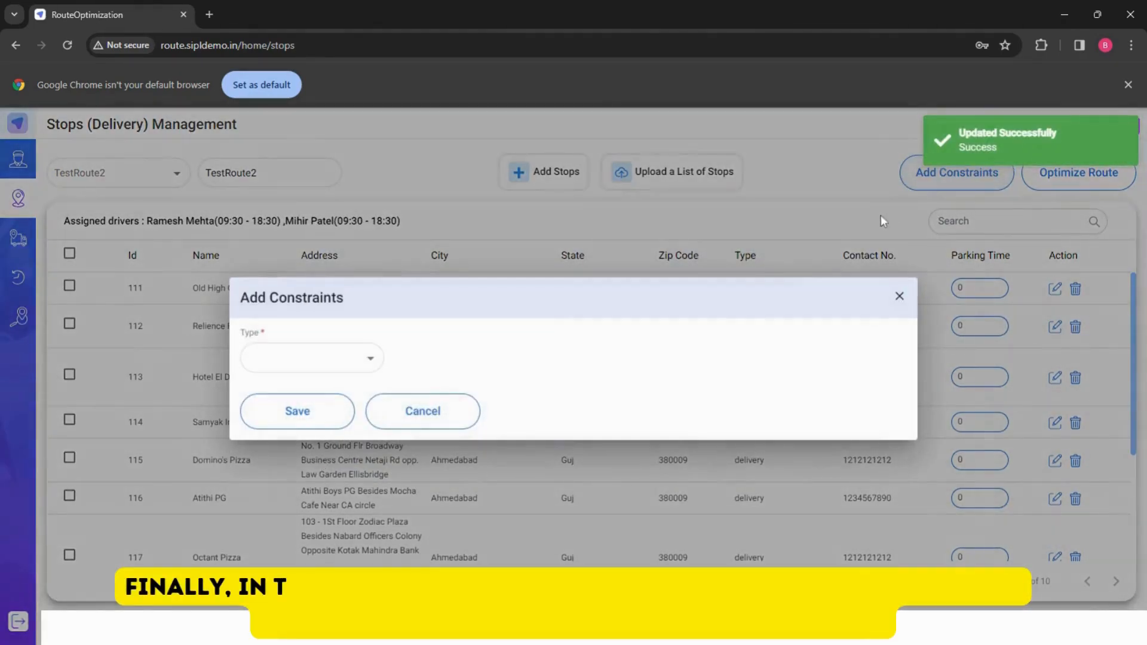
left_click(369, 359)
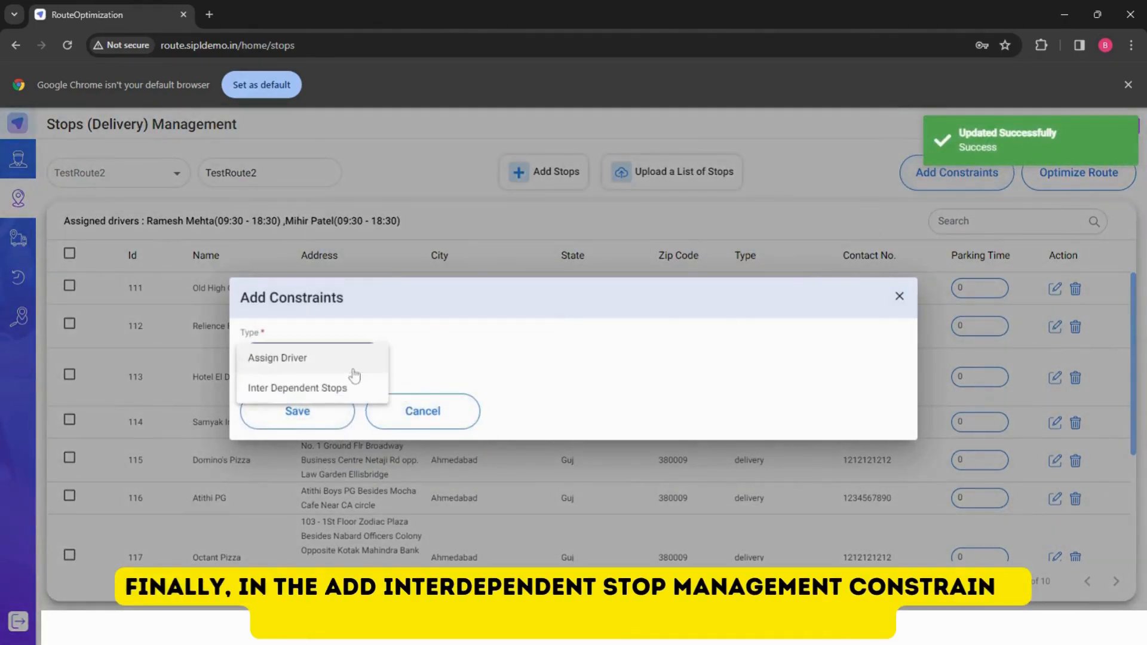
left_click(351, 389)
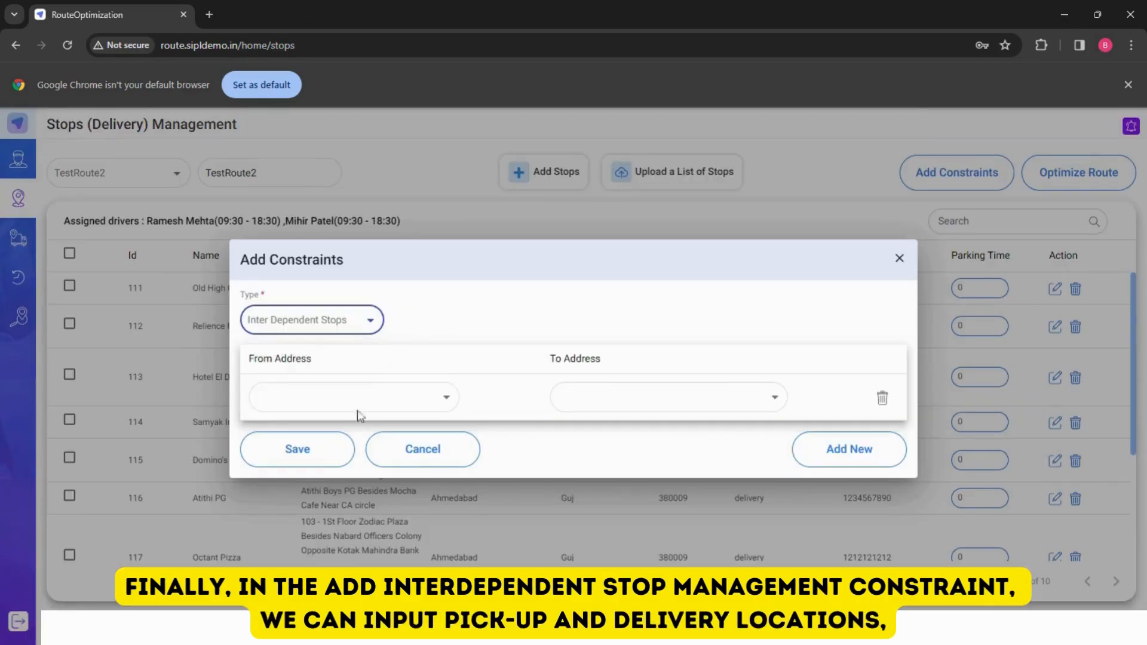
left_click(359, 404)
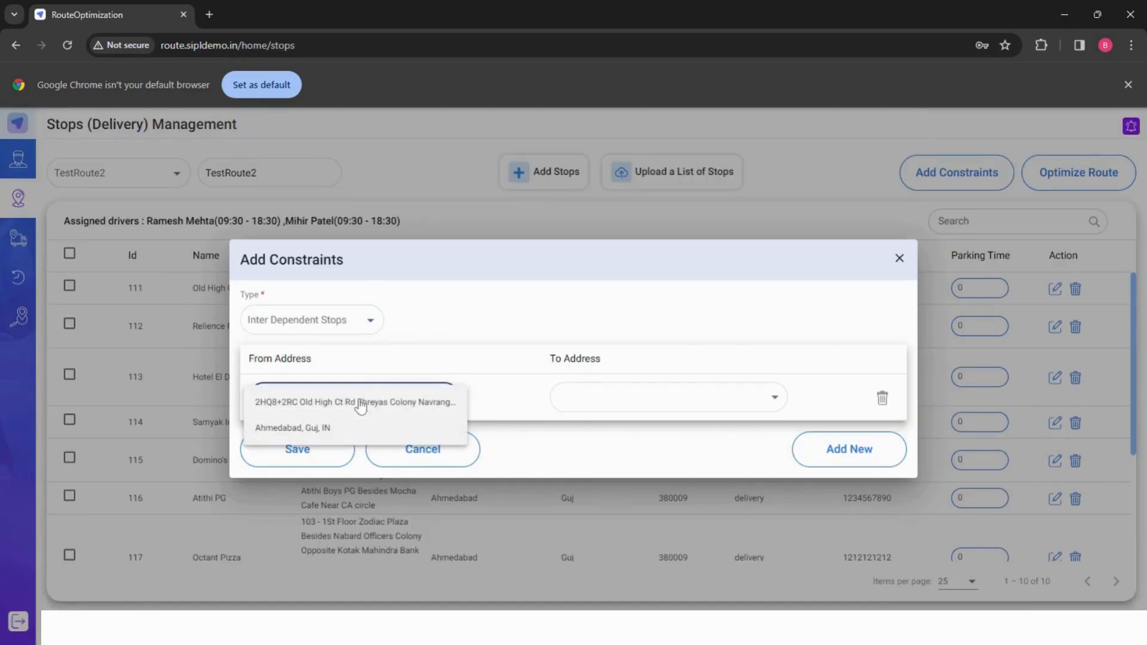
left_click(369, 412)
left_click(567, 397)
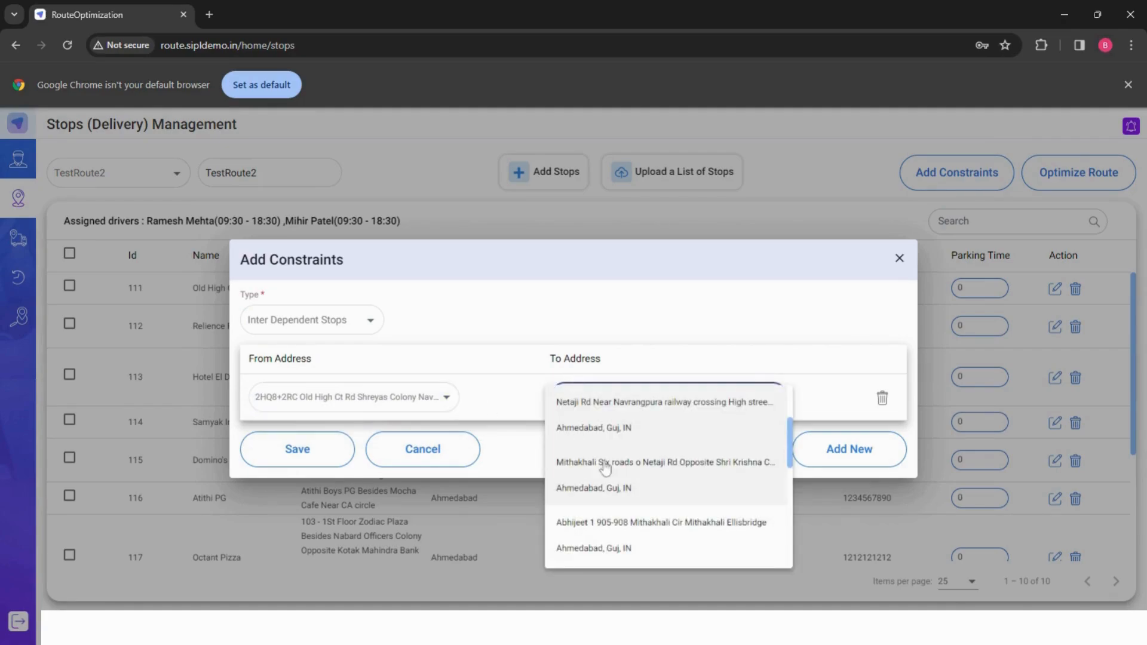
left_click(609, 473)
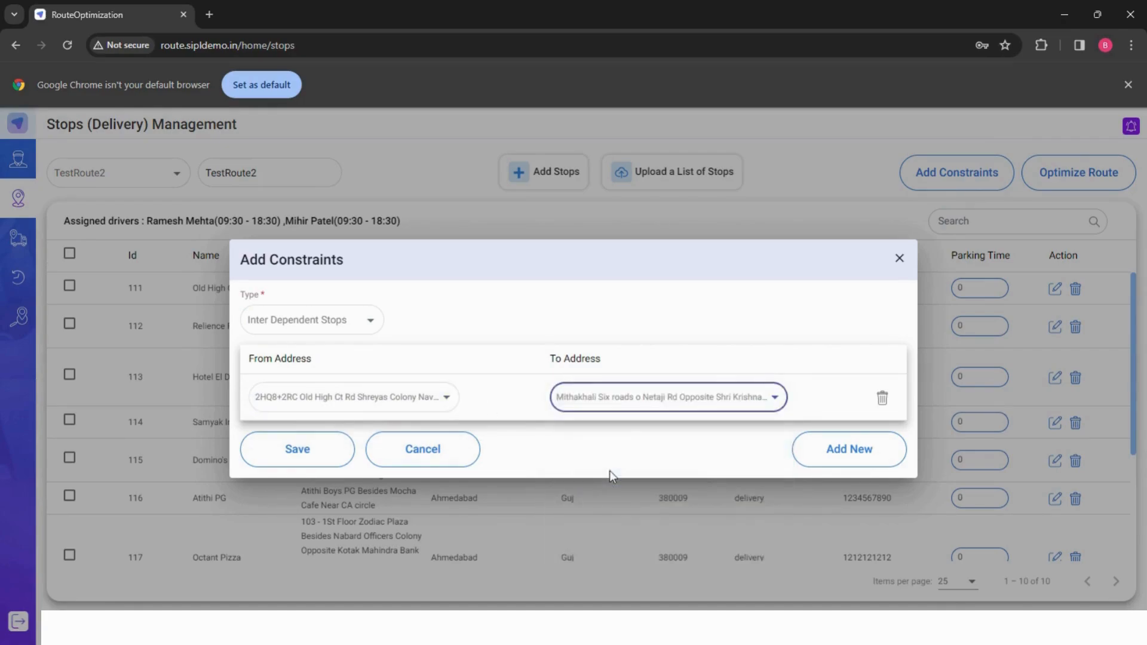
- Add a second stop pair from the Old High Ct Rd stop to the No. 1 Ground Flr Broadway Business Centre stop, and save
left_click(810, 457)
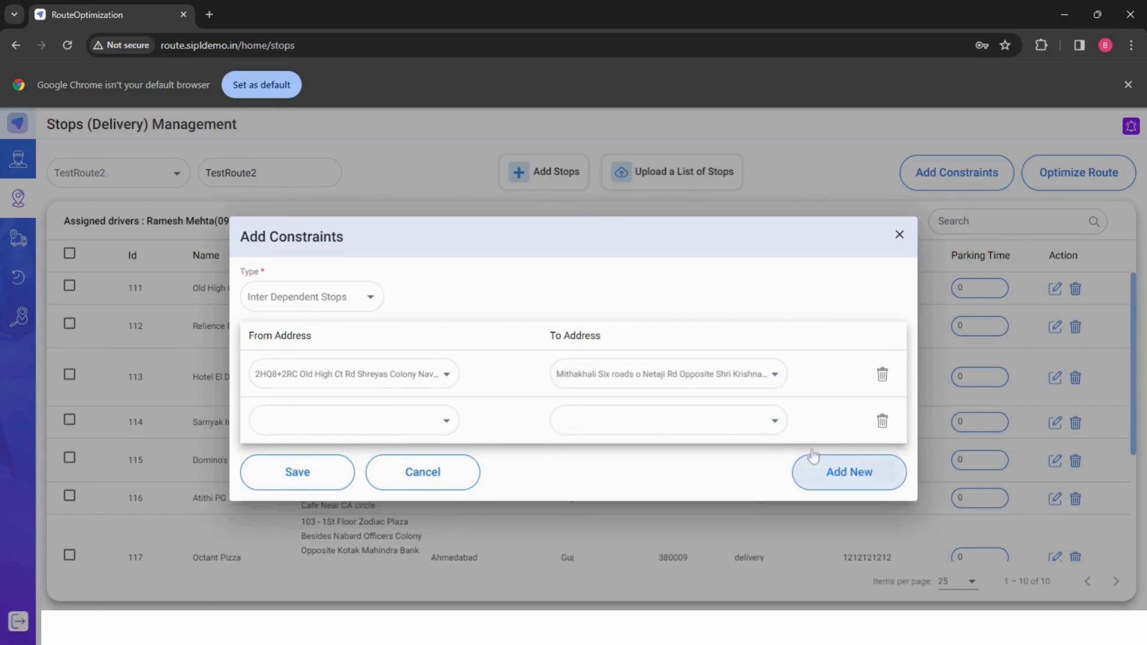
left_click(369, 421)
left_click(369, 434)
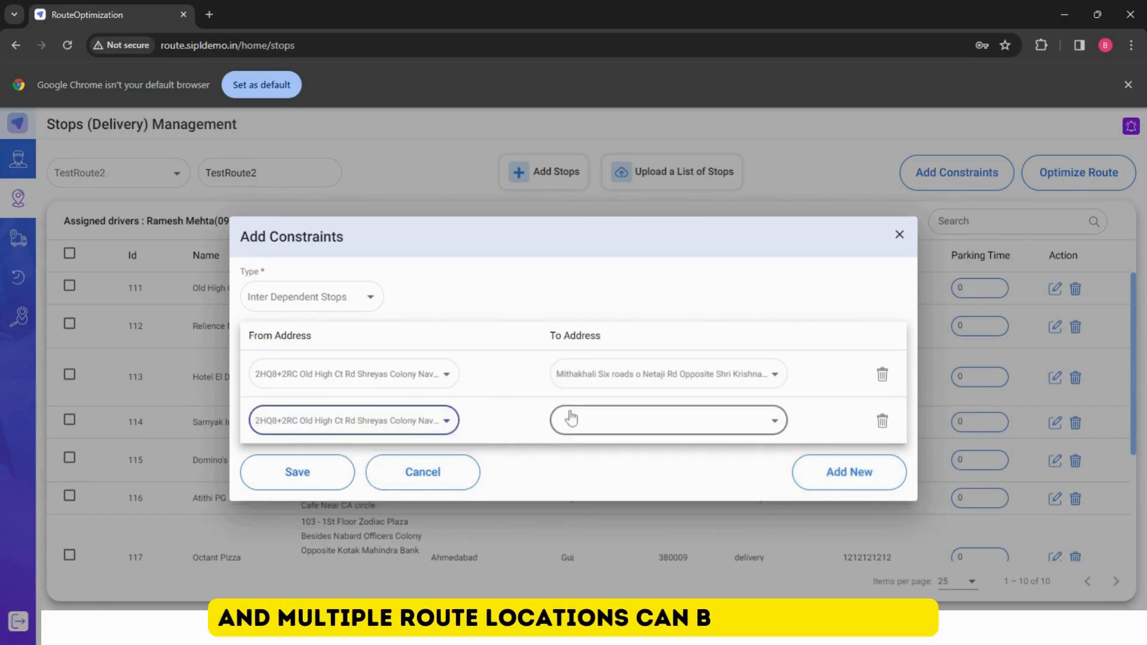
left_click(569, 417)
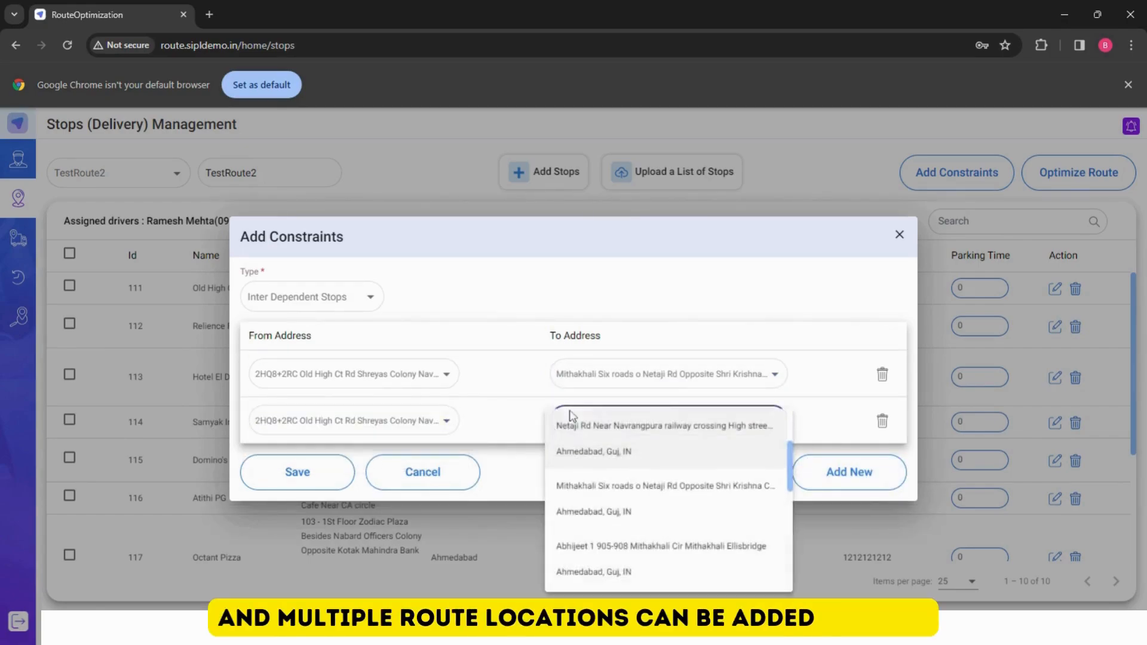
scroll(597, 491, "down", 1)
left_click(597, 489)
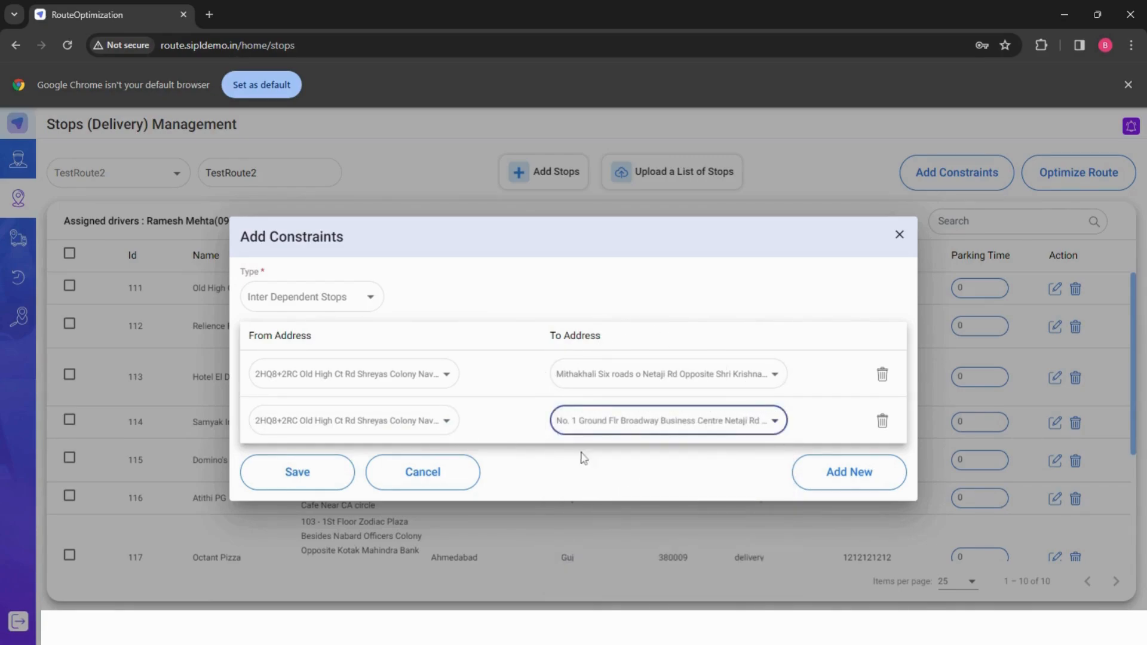
left_click(282, 481)
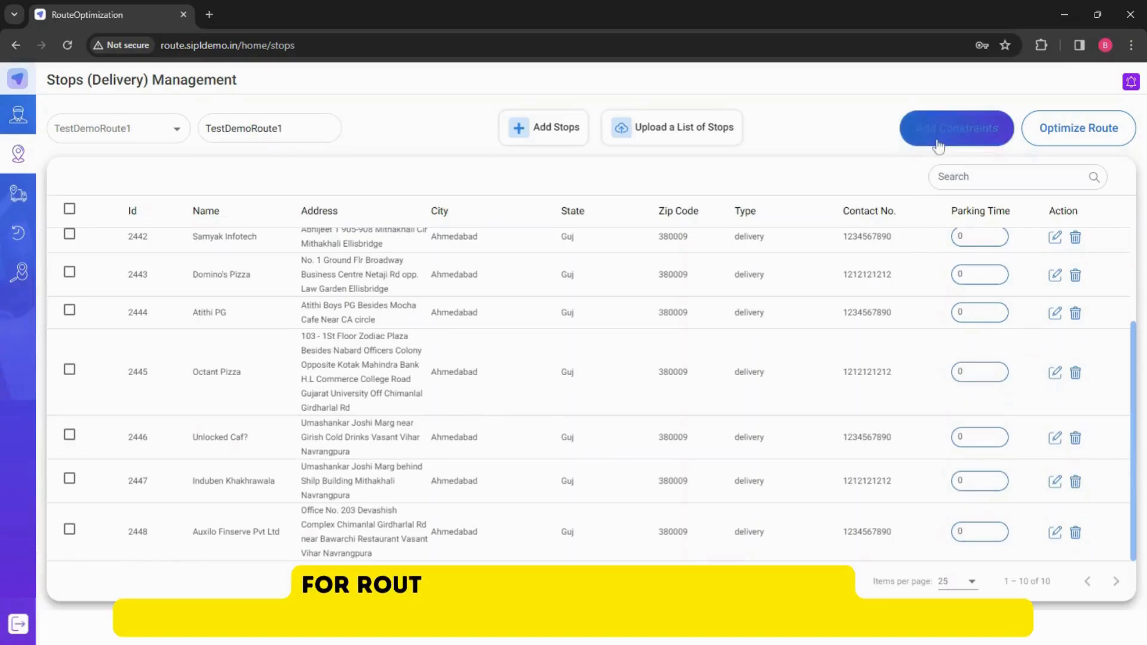
- On TestDemoRoute1, add an Assign Driver constraint with only the 11:00 - 17:00 driver and save it
left_click(955, 127)
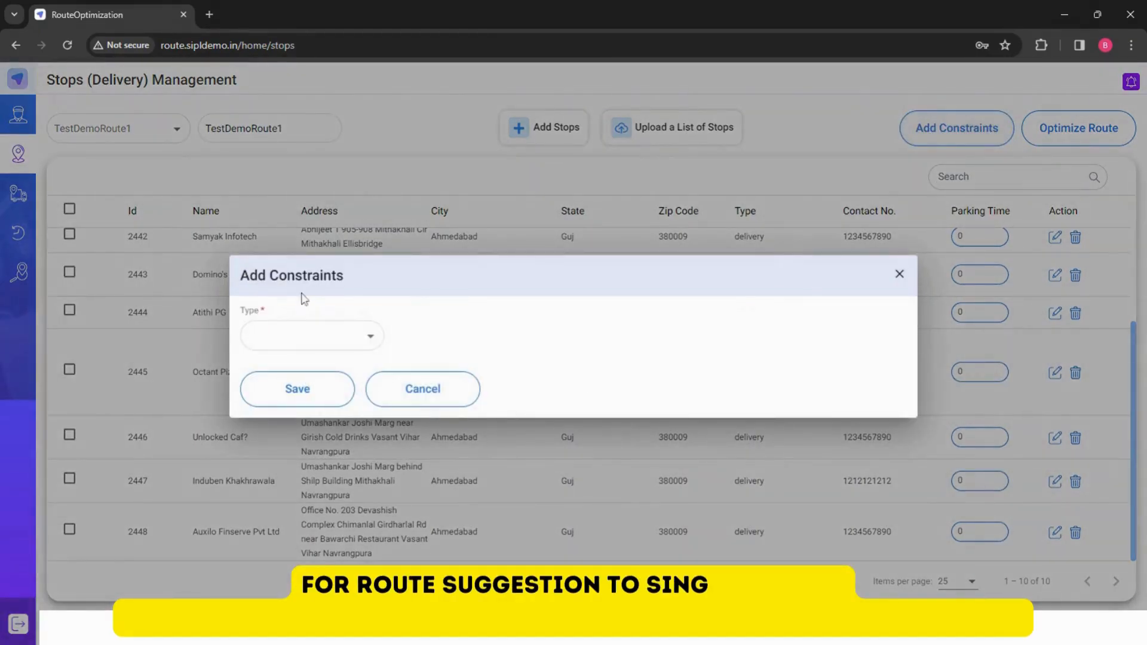
left_click(312, 333)
left_click(321, 335)
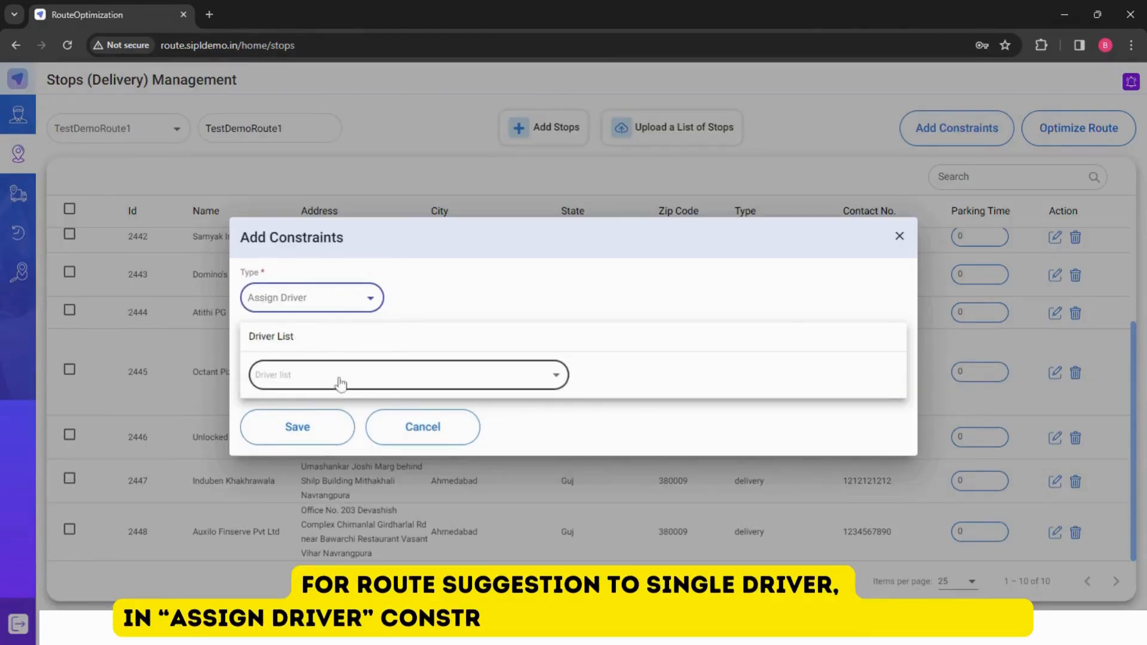
left_click(340, 379)
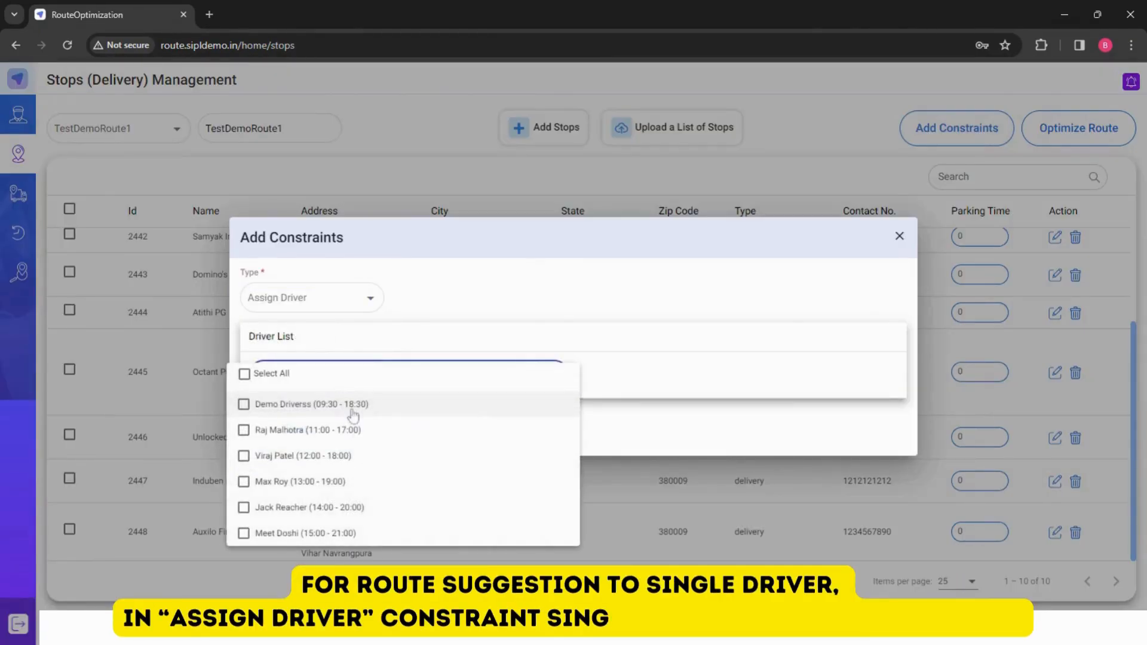
left_click(261, 434)
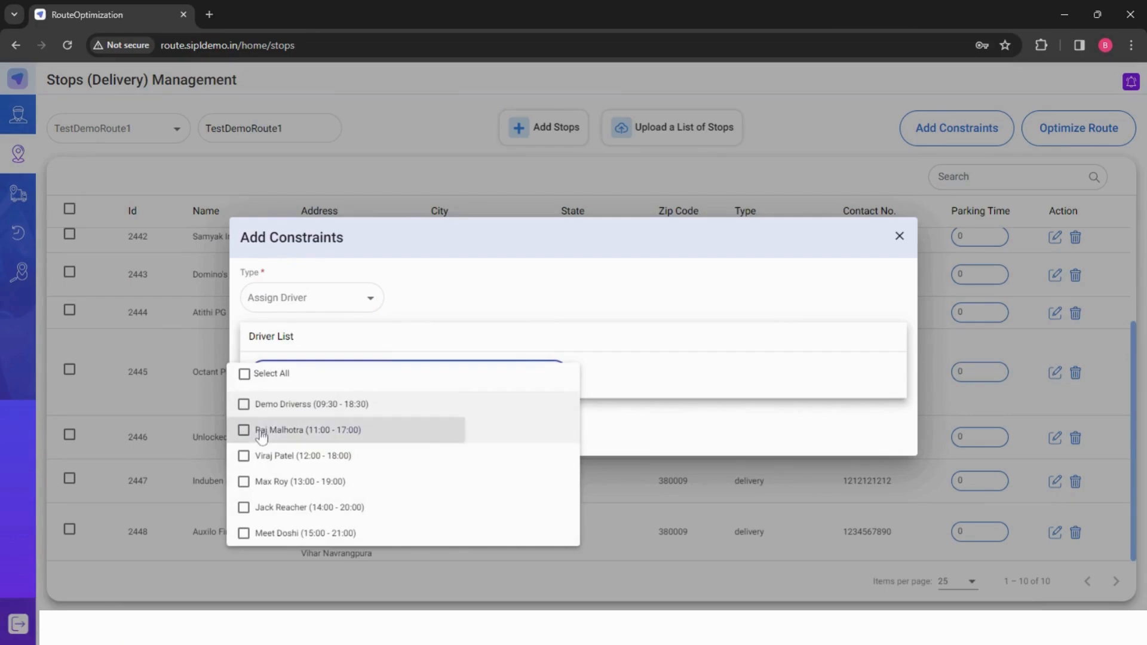
left_click(672, 317)
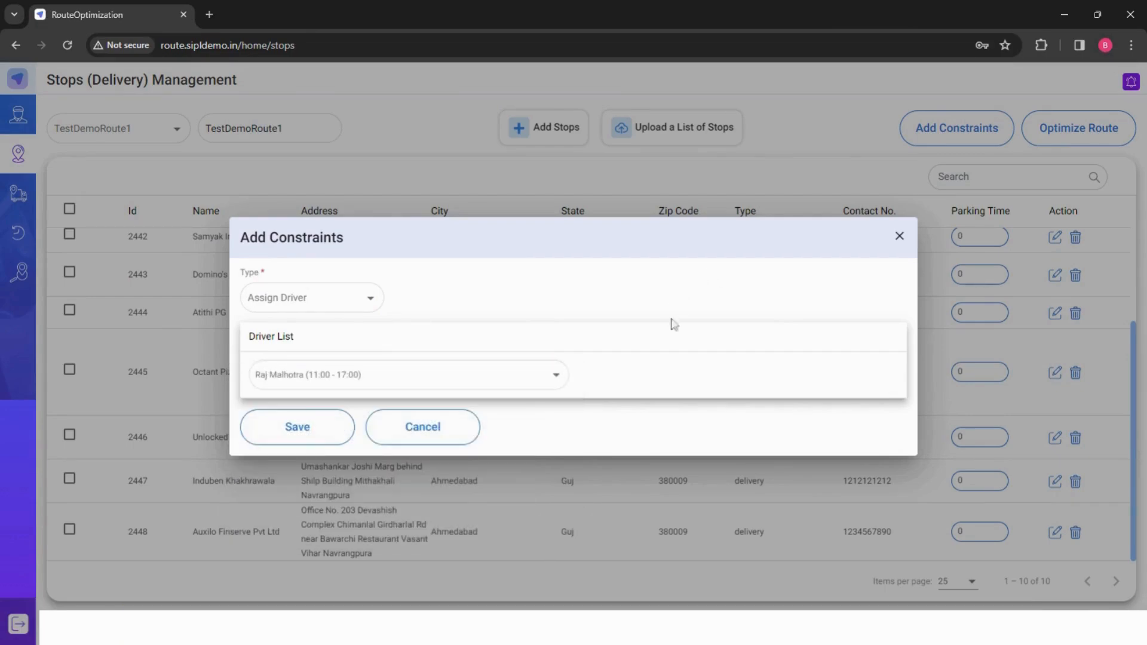
left_click(303, 431)
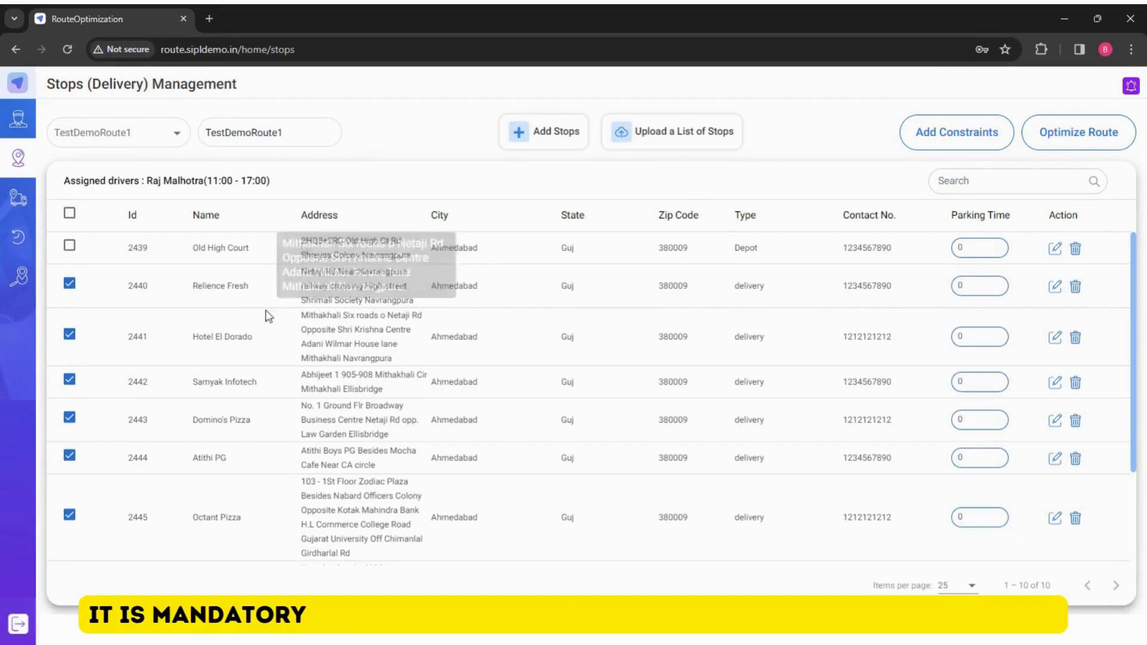
- Optimize TestDemoRoute1 to generate its suggested route
scroll(150, 396, "down", 3)
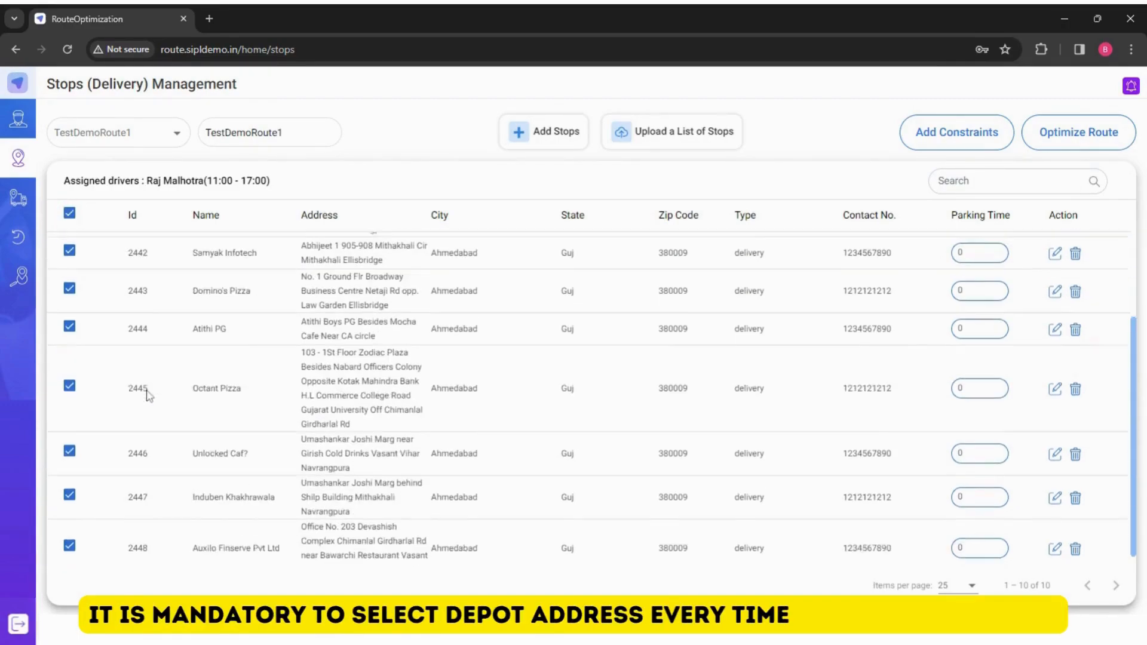
scroll(149, 395, "up", 3)
scroll(149, 395, "down", 3)
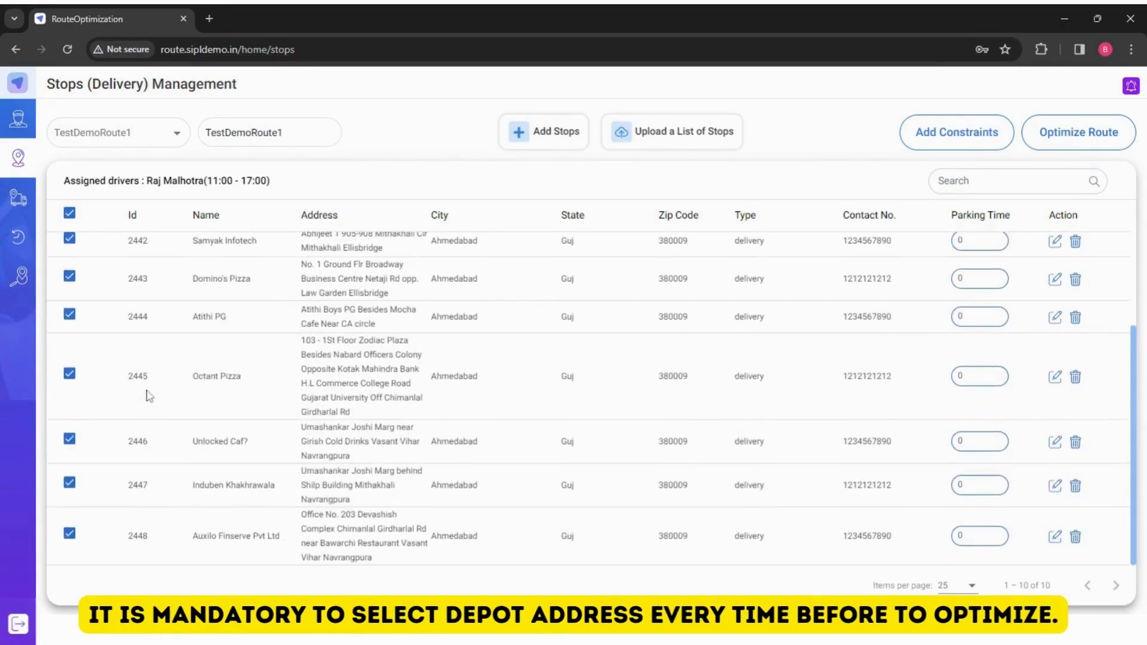
scroll(149, 396, "up", 2)
scroll(149, 395, "up", 1)
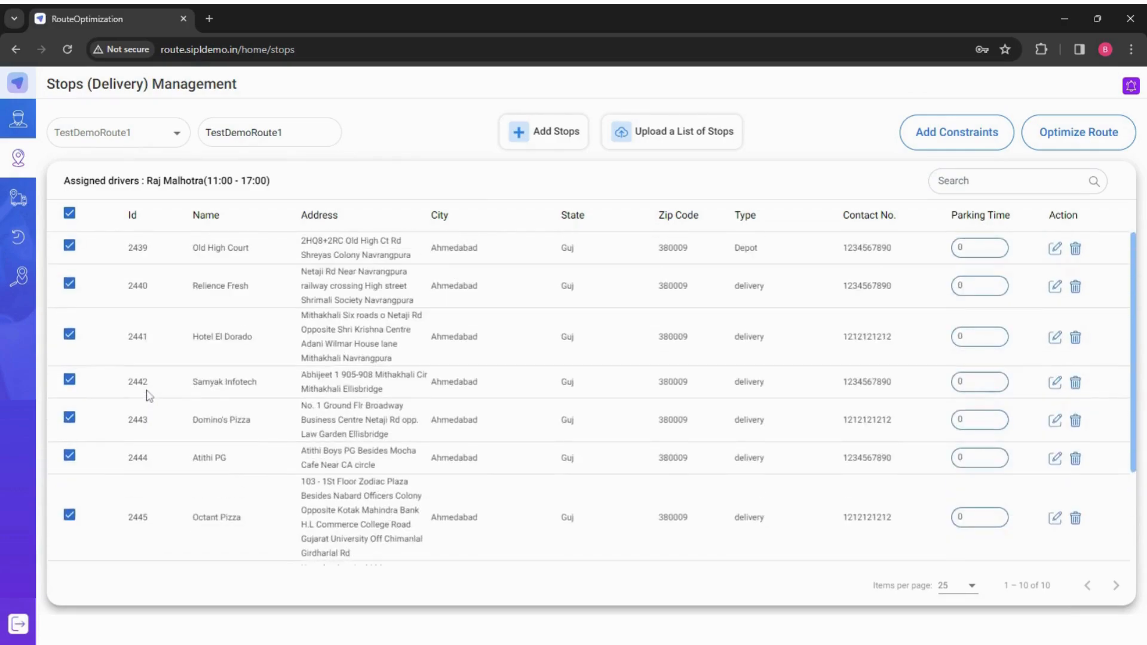
left_click(1073, 130)
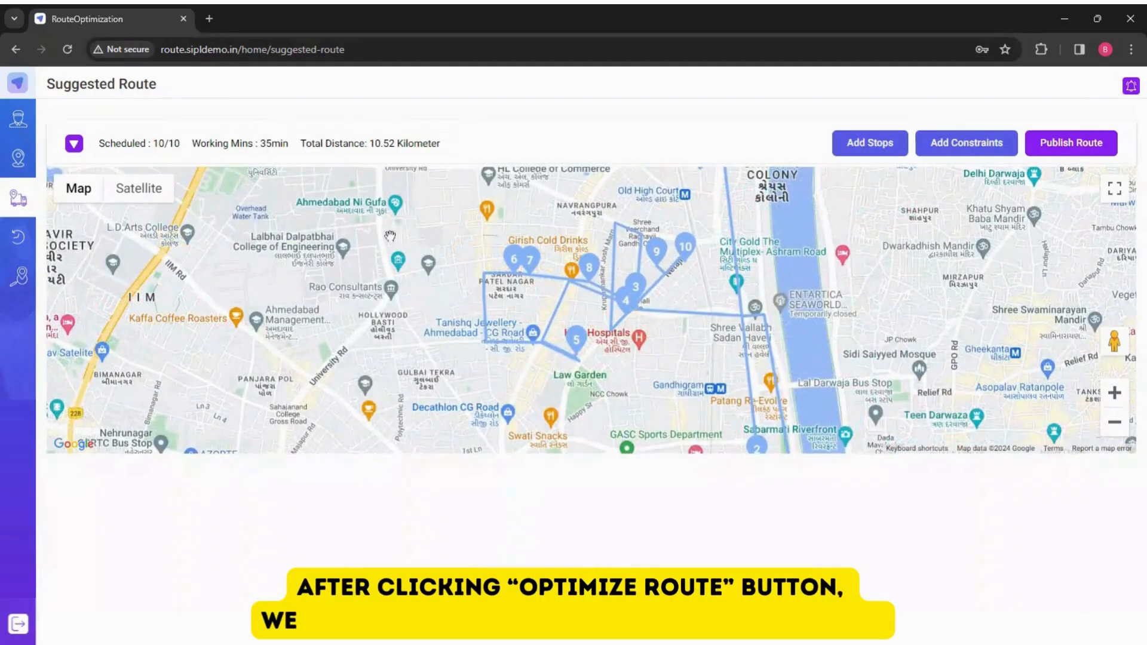
- Expand the suggested route's driver timeline and open the first stop
left_click_drag(347, 306, 315, 279)
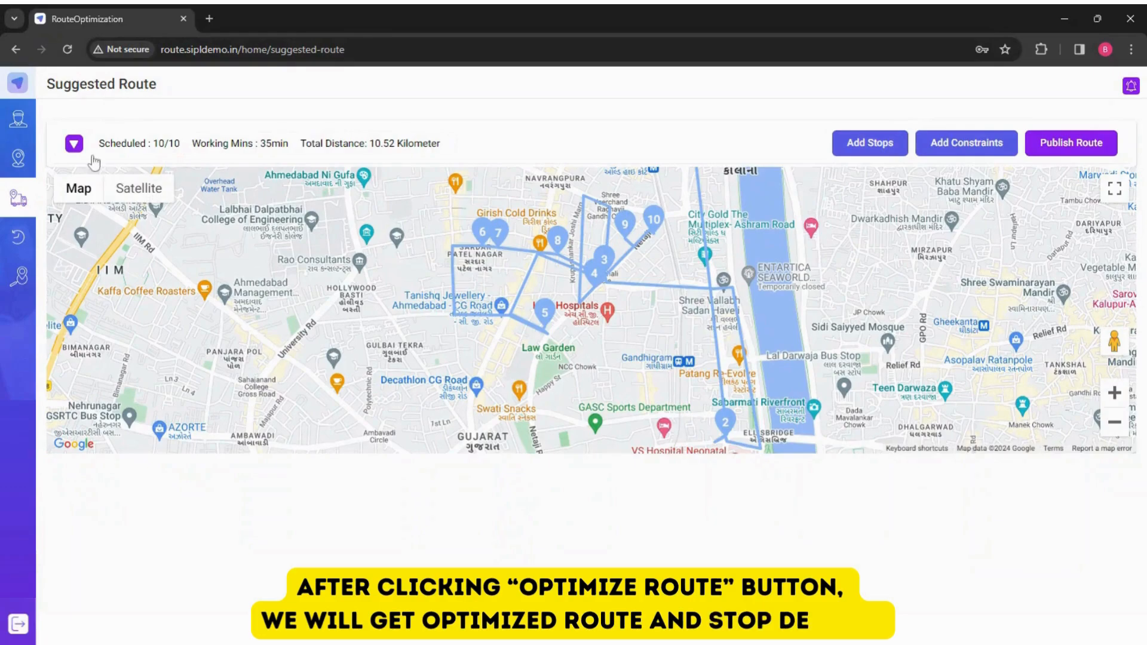
left_click(74, 144)
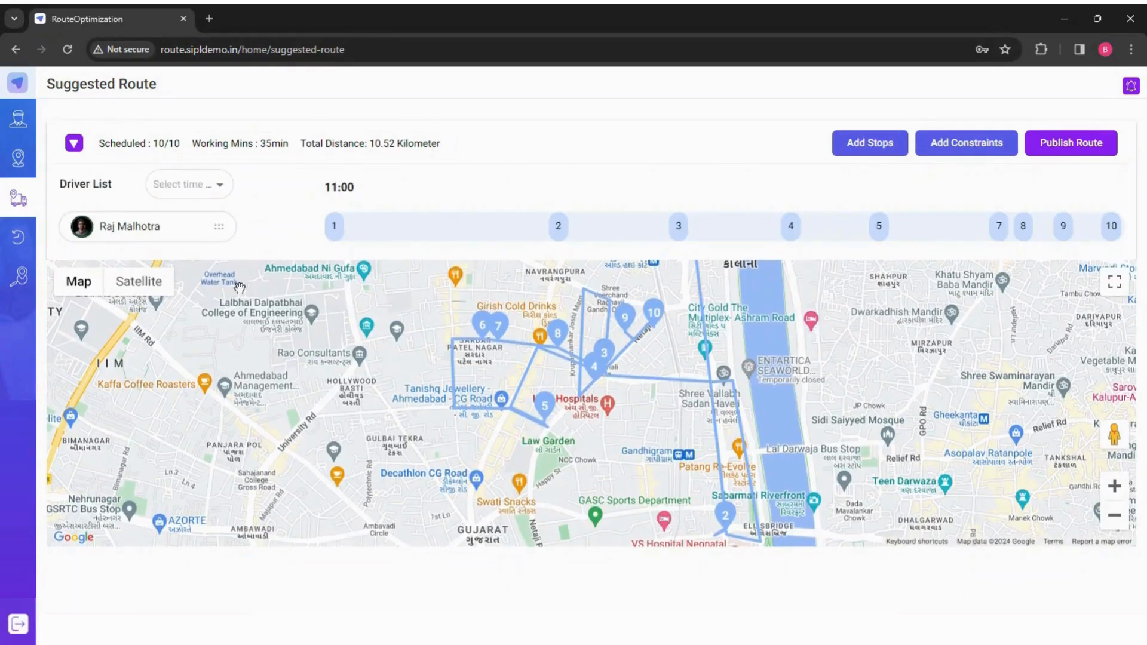
left_click(334, 227)
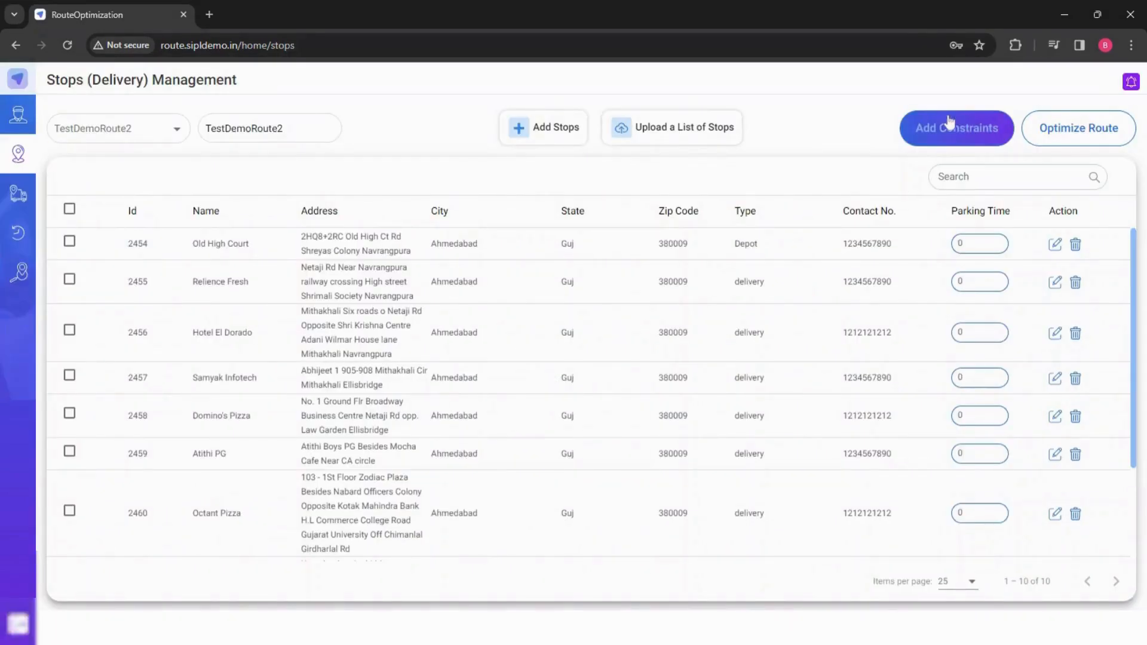
- On TestDemoRoute2, add an Assign Driver constraint selecting the 12:00 - 18:00 and 13:00 - 19:00 drivers
left_click(956, 128)
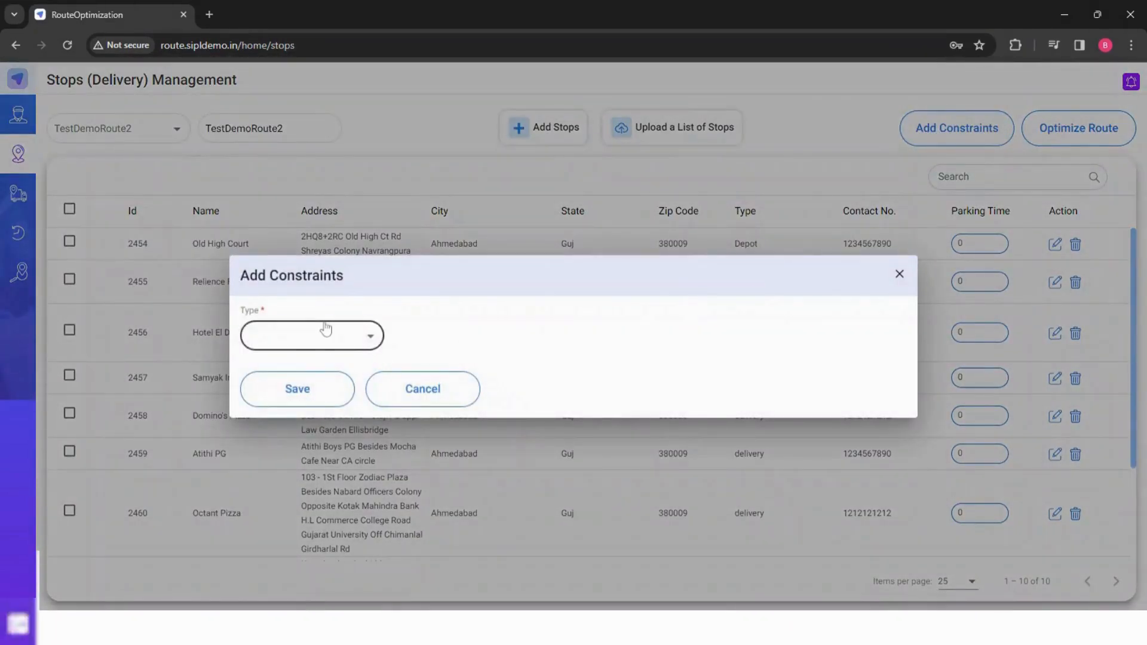
left_click(325, 329)
left_click(317, 342)
left_click(320, 384)
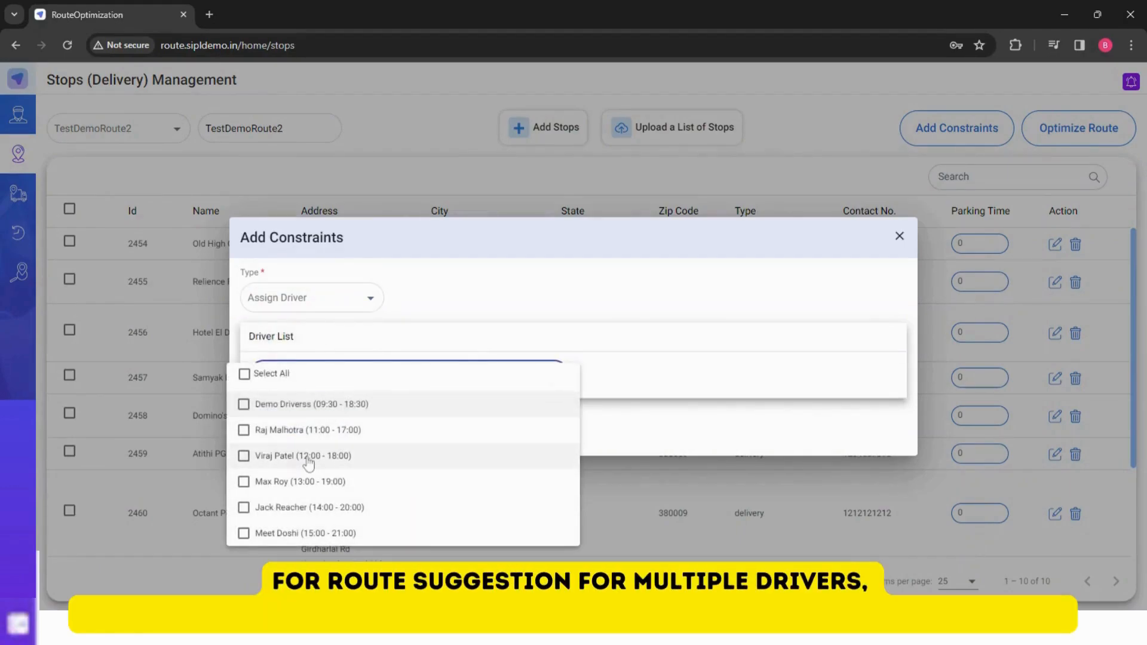
left_click(308, 457)
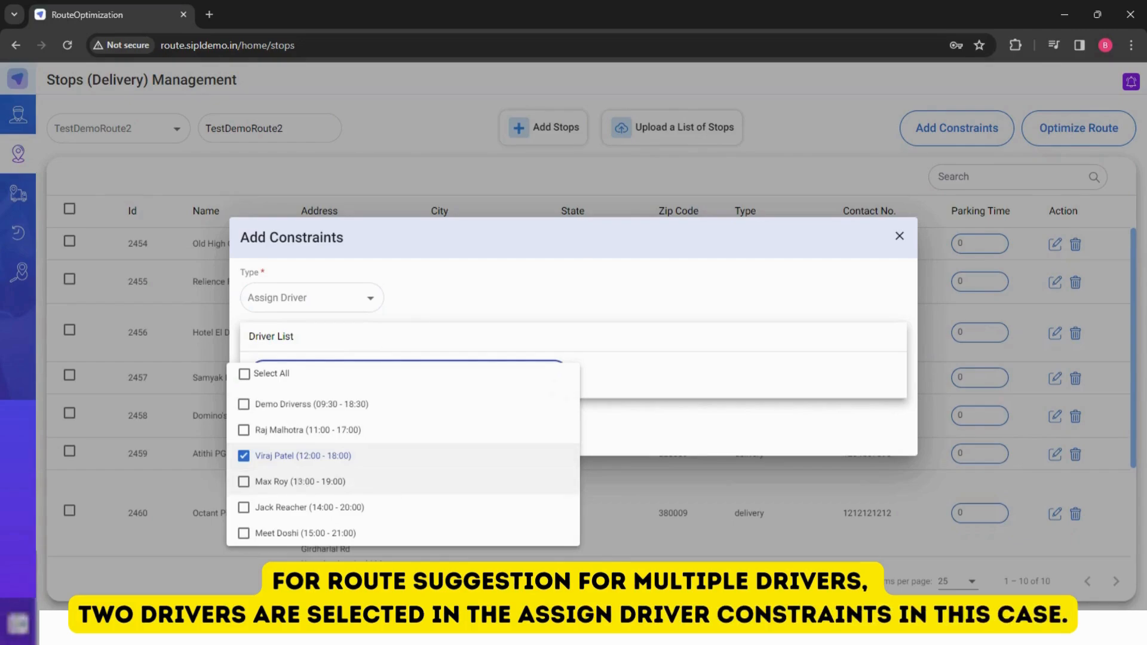
left_click(301, 481)
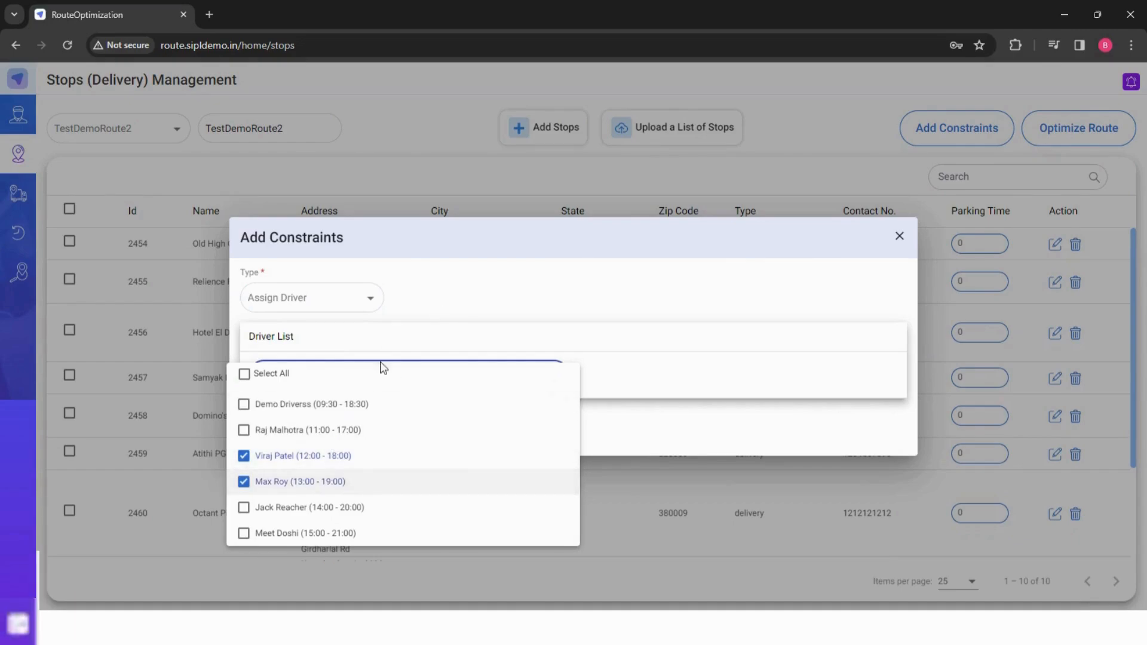
left_click(533, 300)
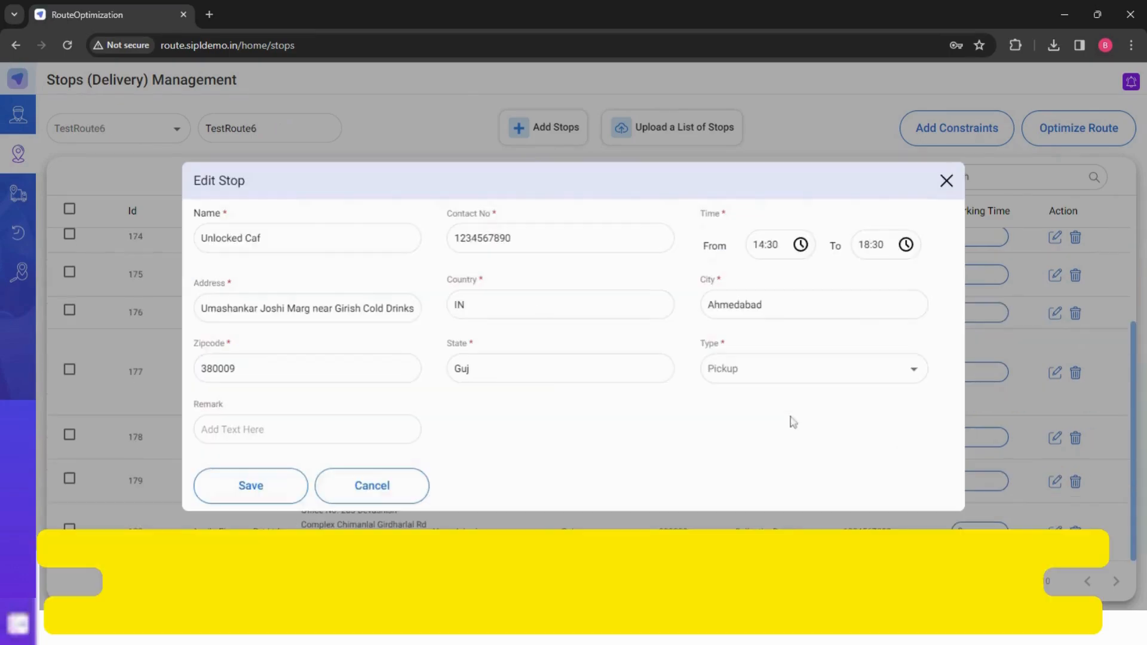
- On TestRoute6, add an Assign Driver constraint selecting the 09:30 - 13:30 and 14:30 - 18:30 drivers
left_click(947, 181)
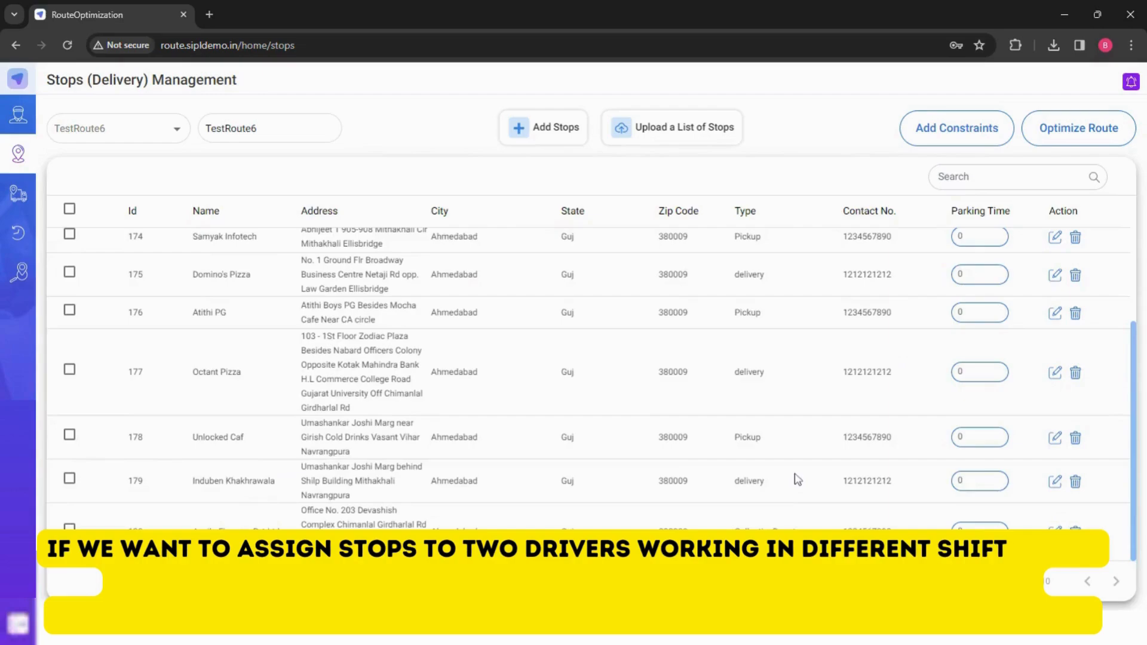
scroll(795, 477, "up", 3)
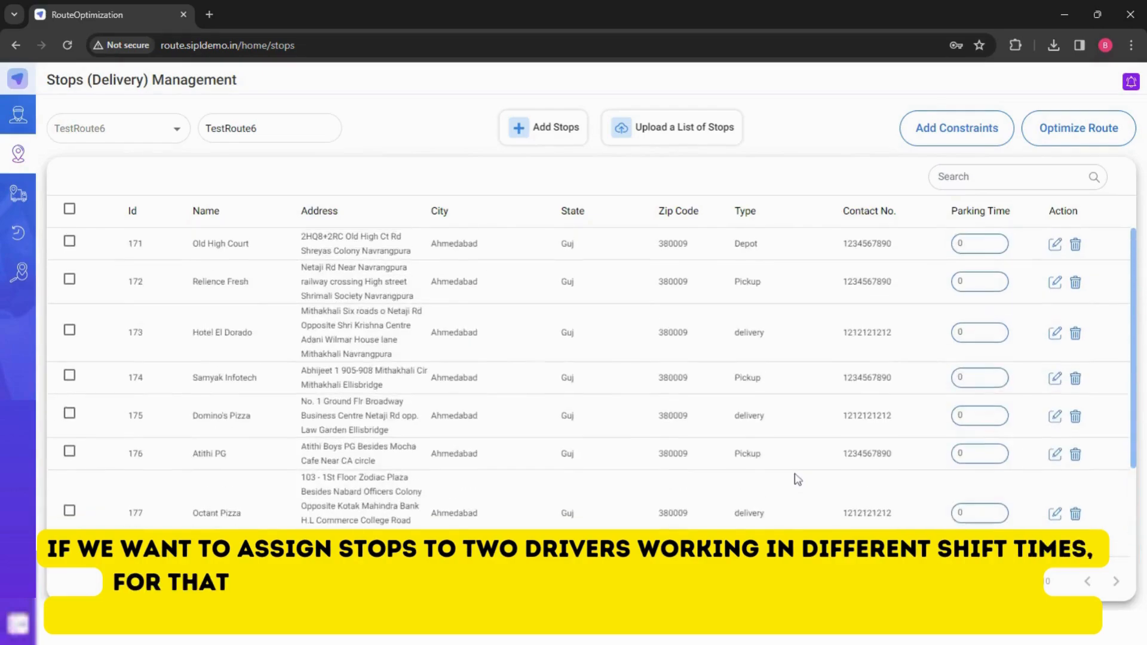
left_click(953, 128)
left_click(335, 279)
left_click(364, 296)
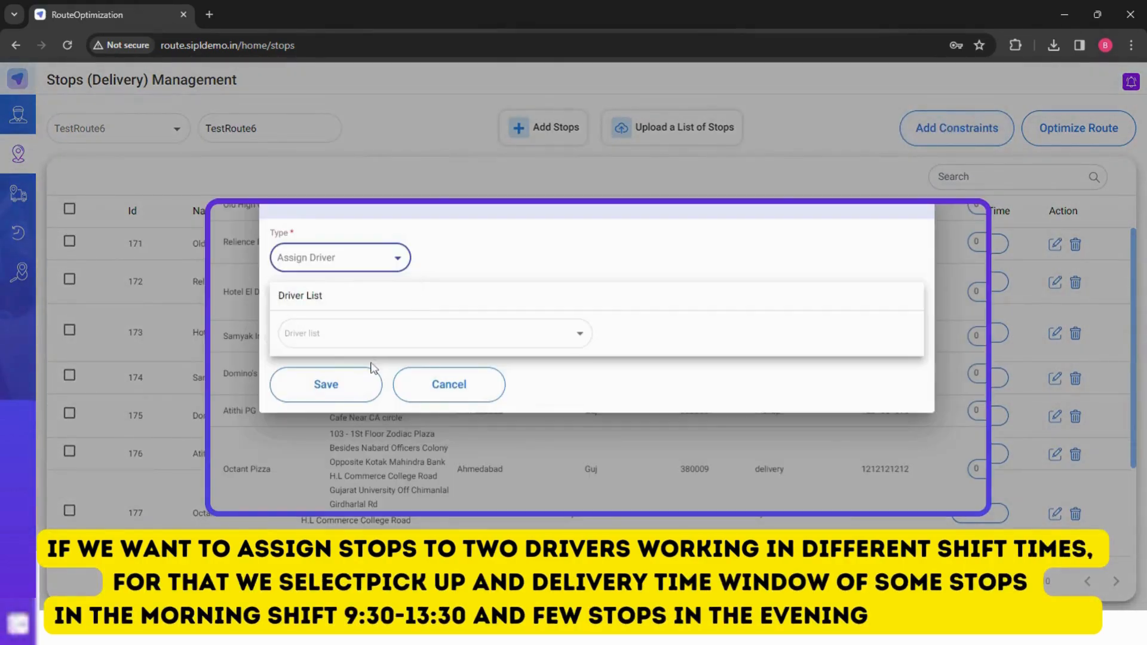
left_click(374, 335)
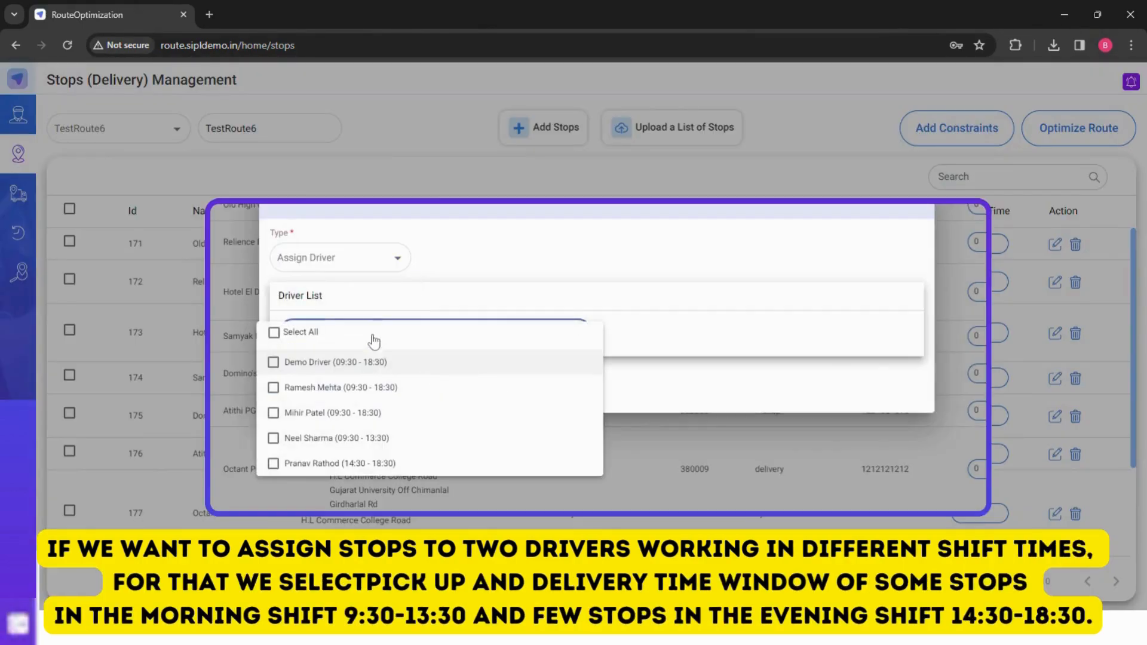
left_click(350, 442)
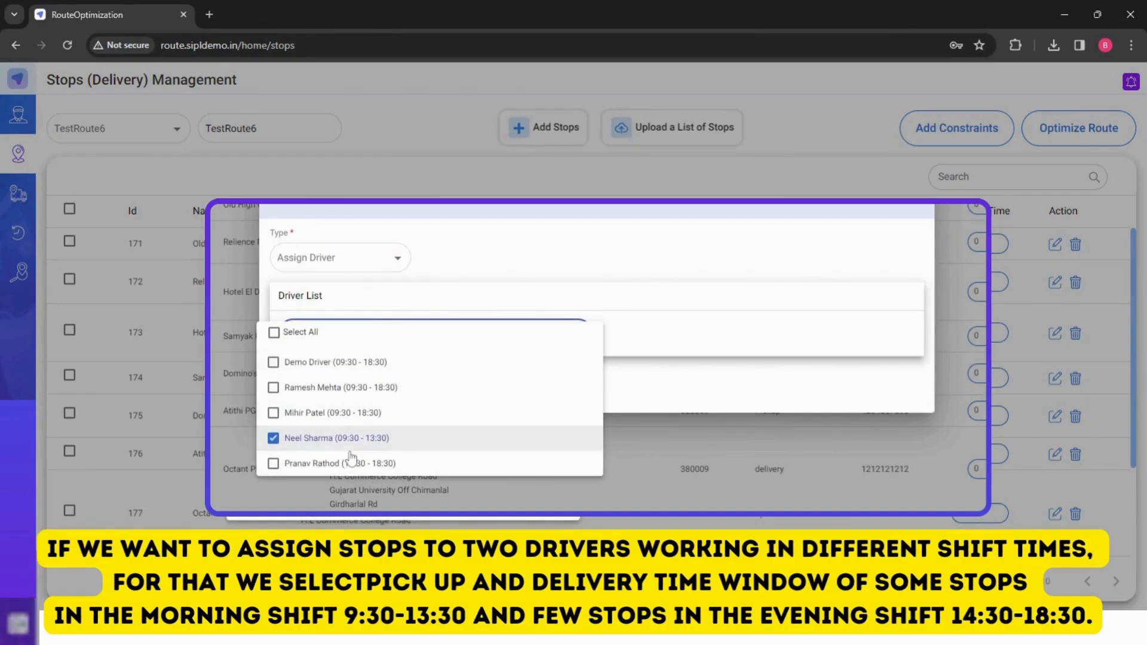
left_click(351, 461)
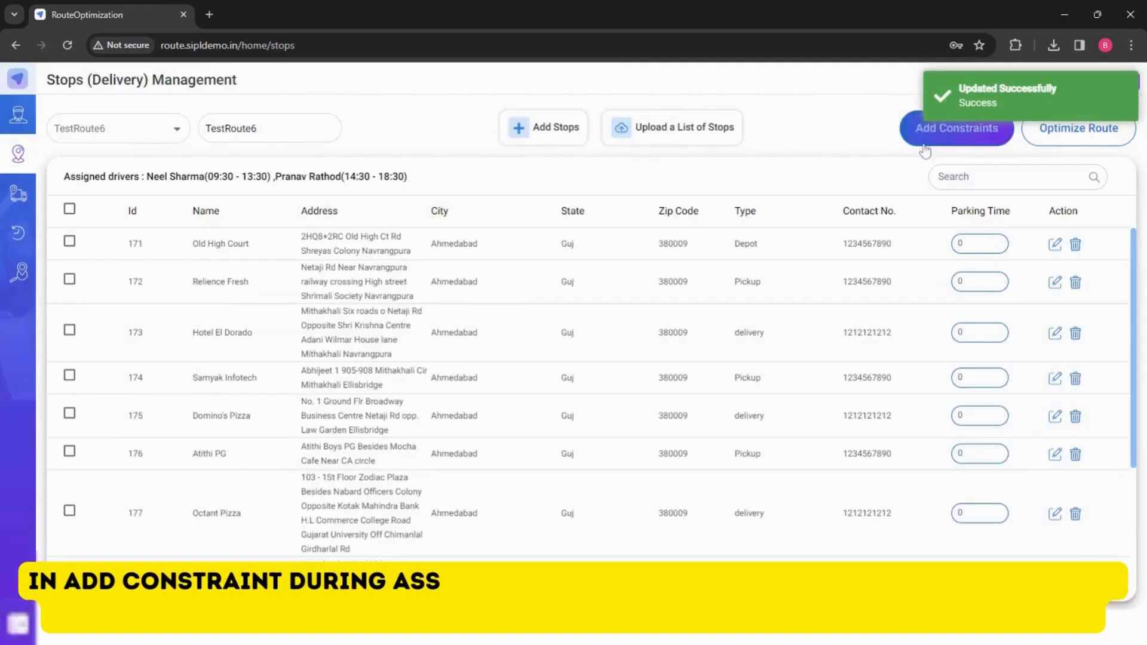
left_click(926, 151)
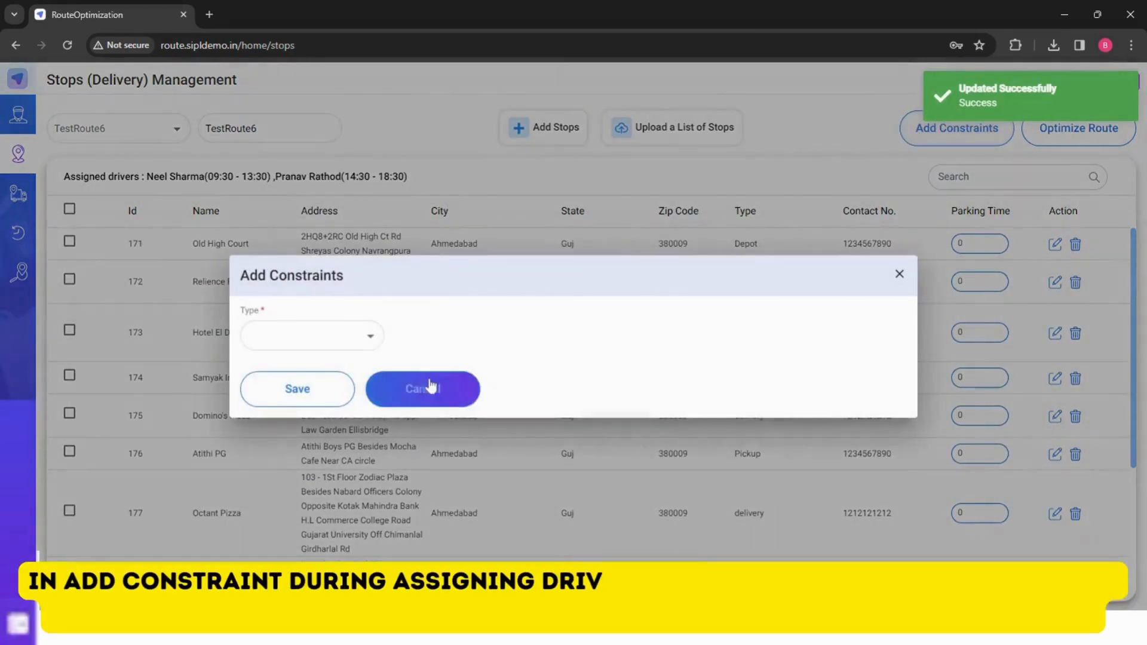
left_click(363, 335)
left_click(348, 369)
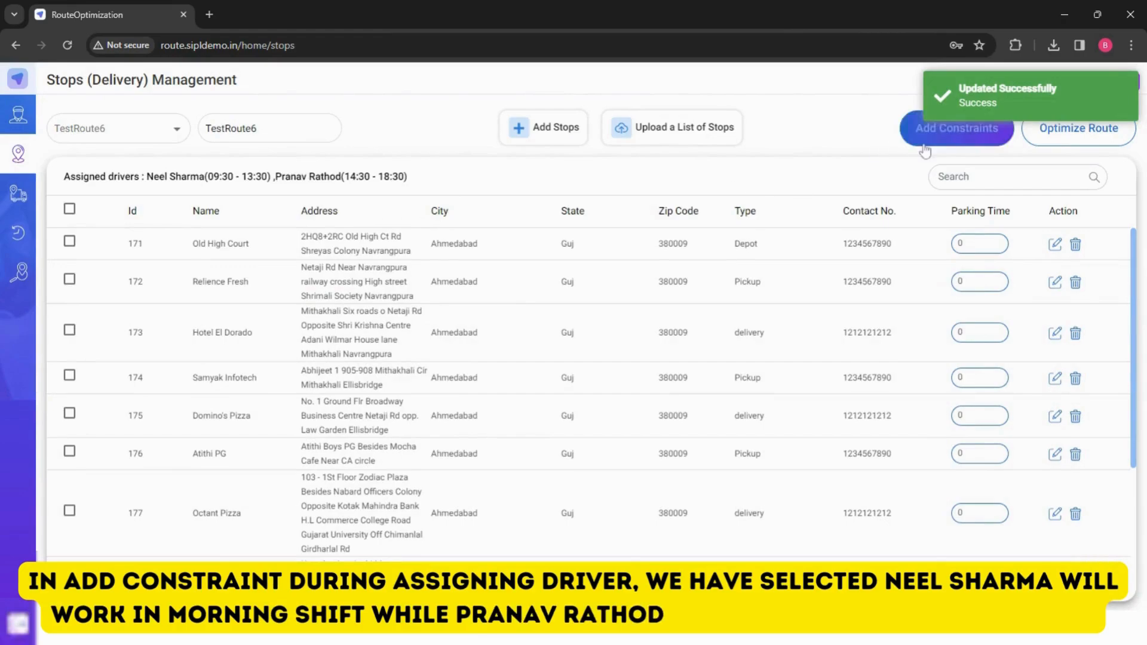
left_click(925, 151)
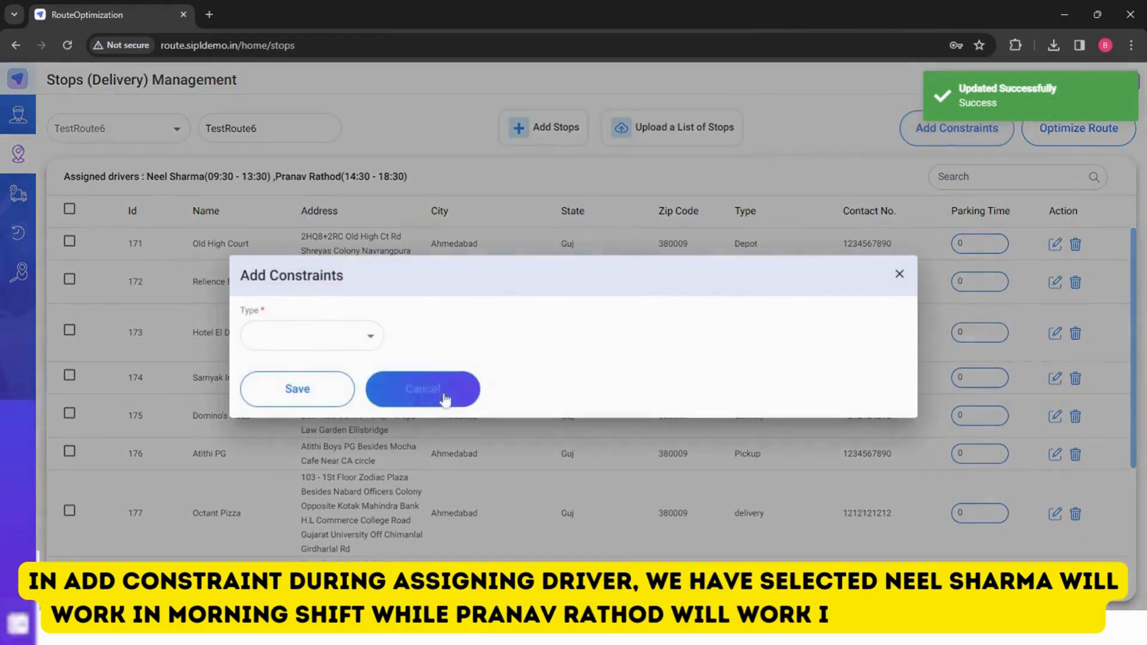
- Add an Inter Dependent Stops constraint from the Netaji Rd Near Navrangpura stop to the Mithakhali Six roads stop
left_click(371, 332)
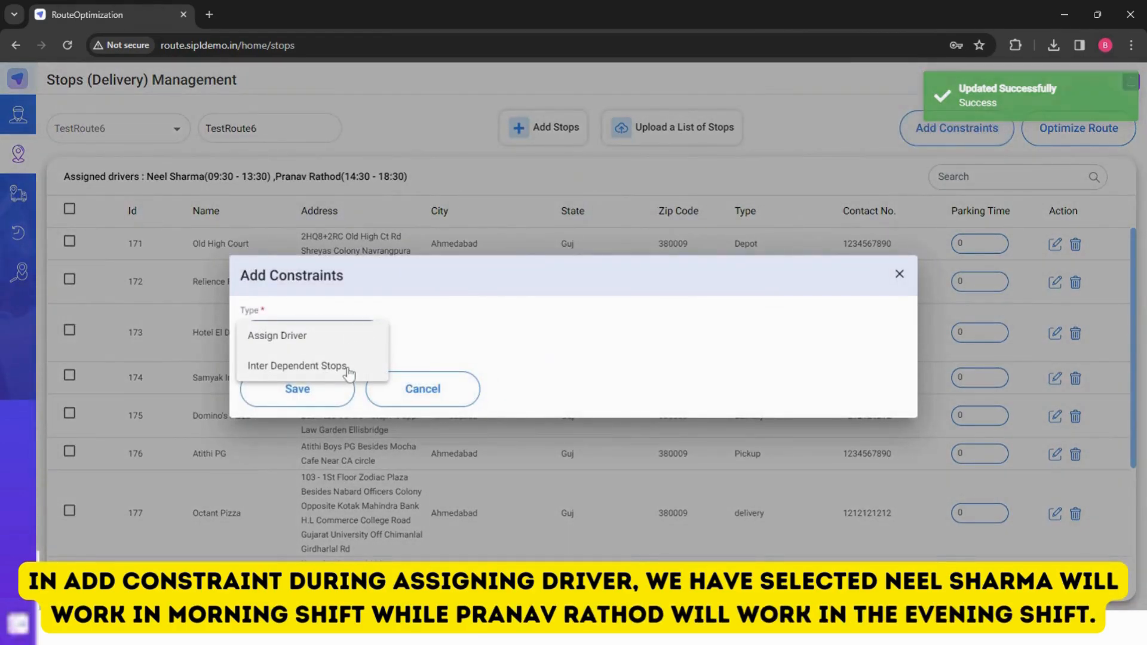
left_click(349, 369)
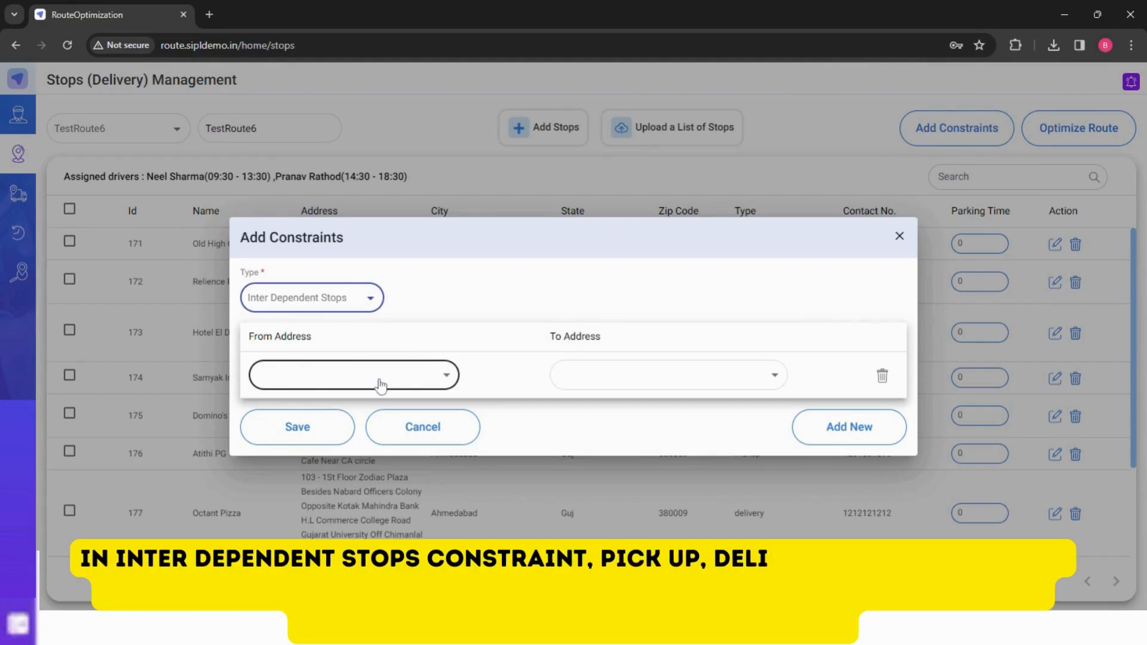
left_click(380, 386)
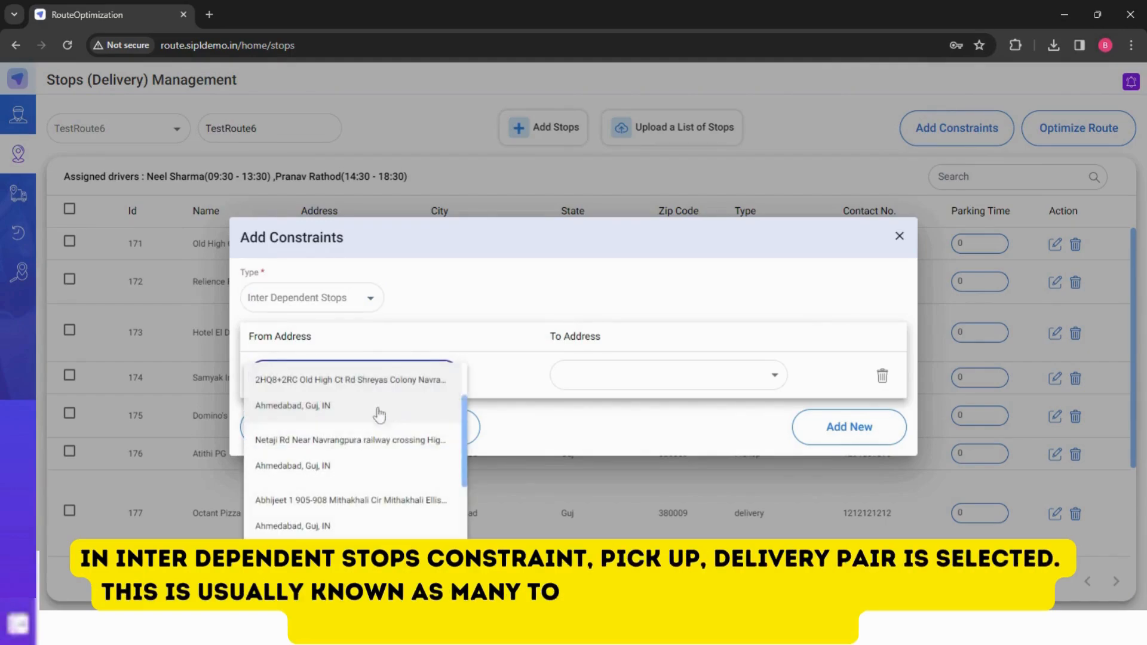
left_click(368, 446)
left_click(554, 377)
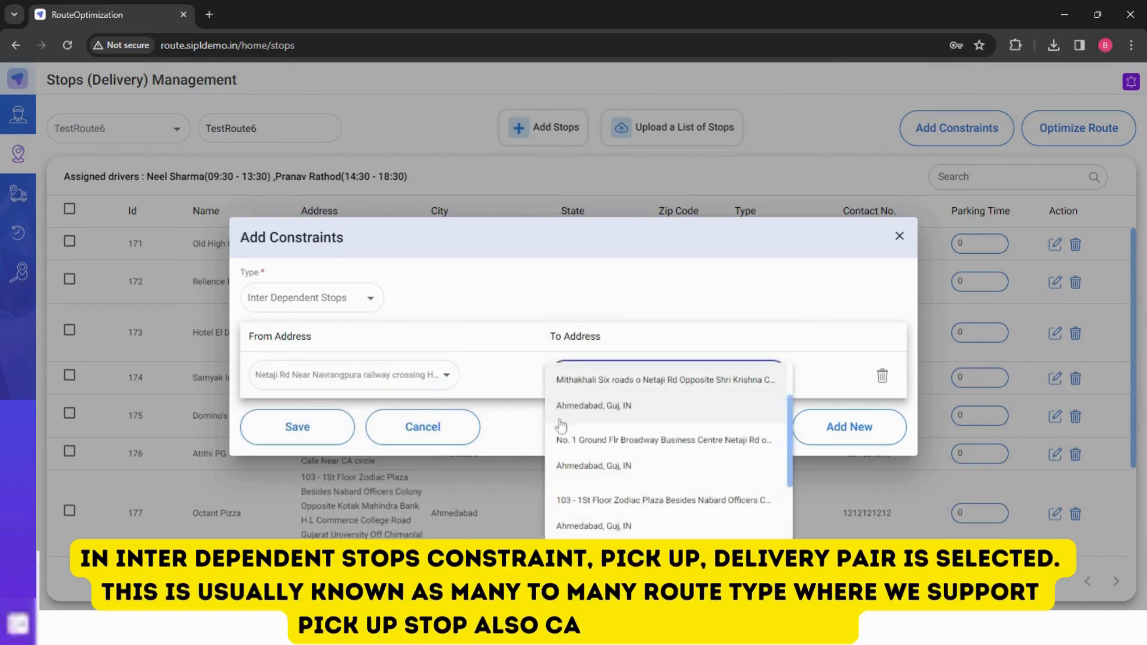
left_click(591, 411)
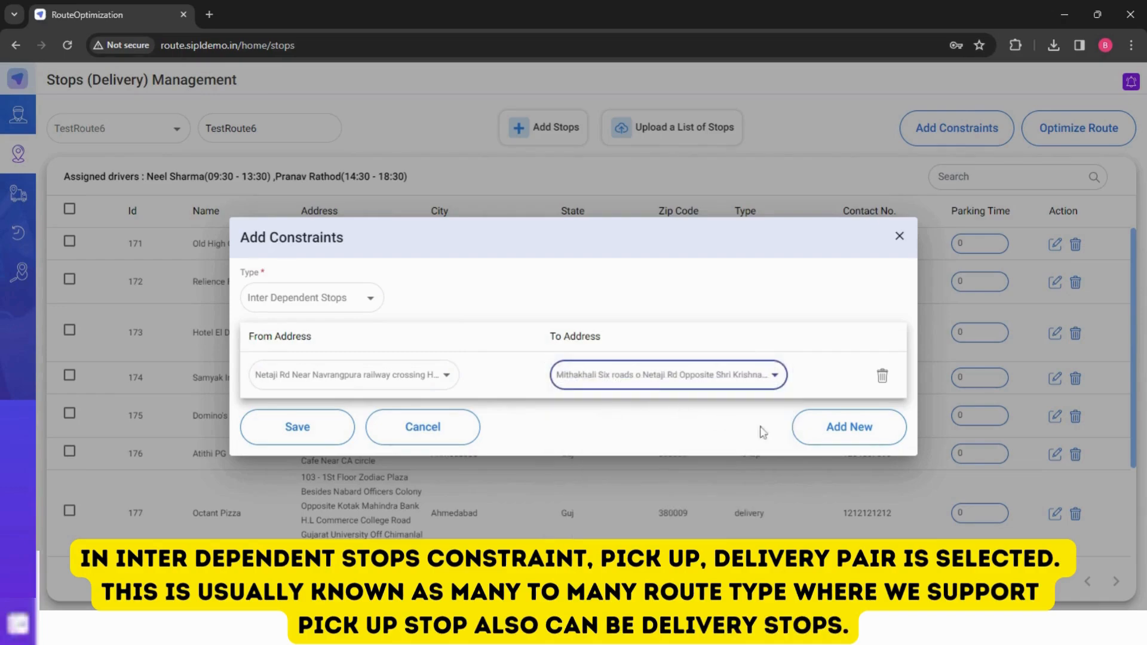
left_click(816, 433)
left_click(359, 409)
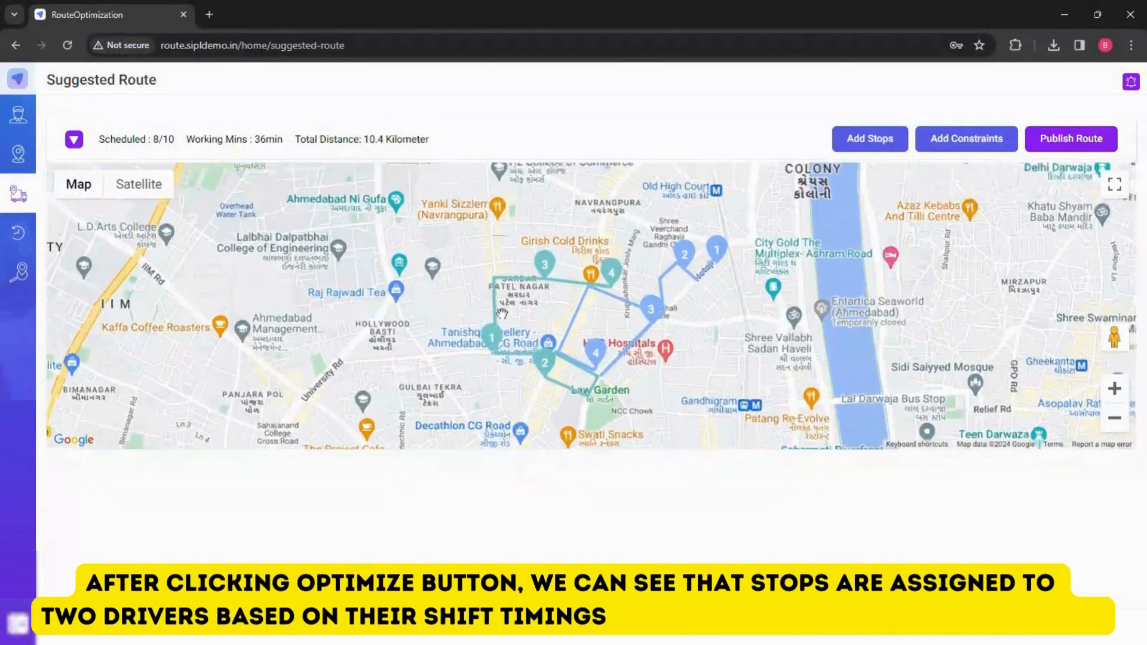
- Expand the suggested route's driver timeline and filter it to the 09:36 - 10:36 time slot
left_click(73, 141)
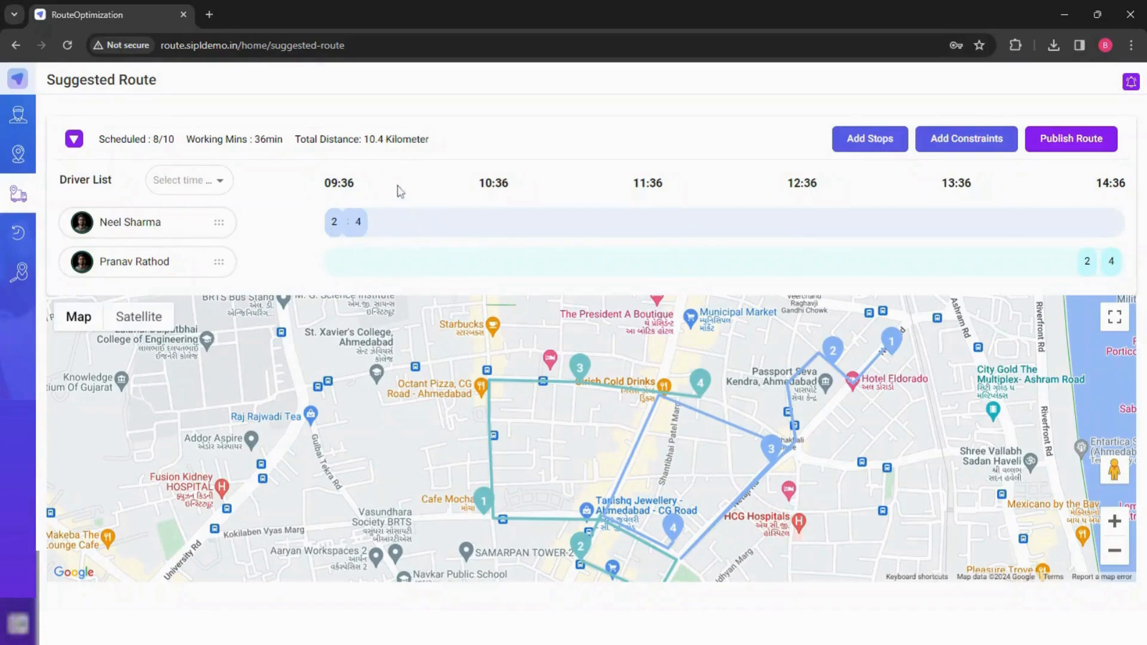
left_click(210, 196)
left_click(198, 212)
left_click(392, 285)
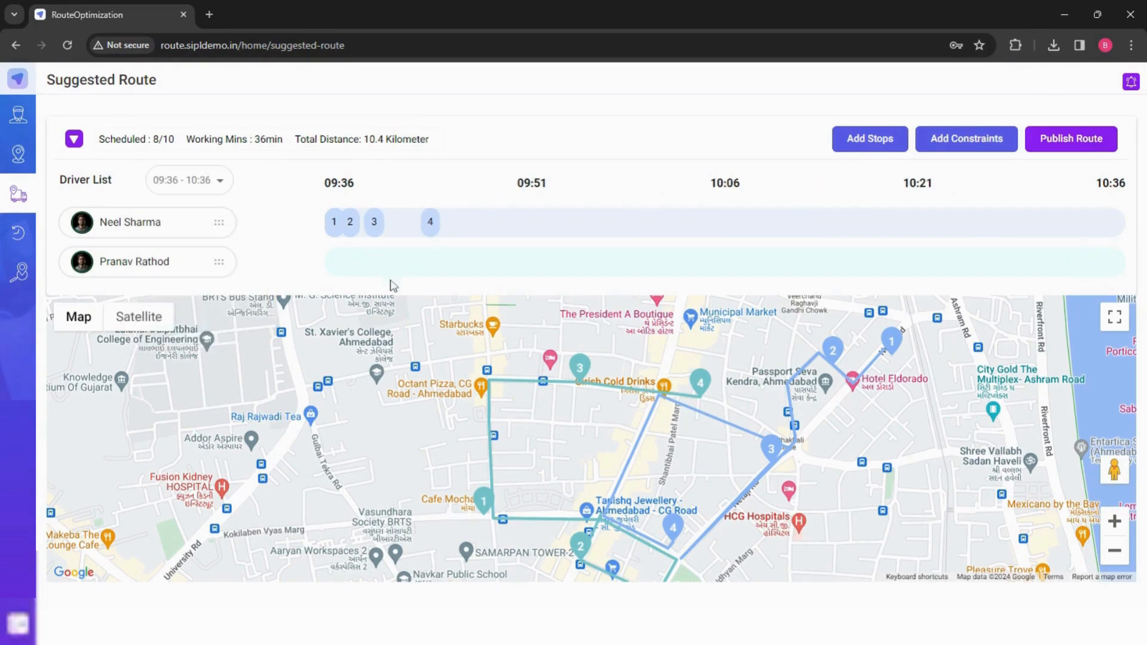
- Open and close the details of the morning driver's third and fourth stops
left_click(371, 235)
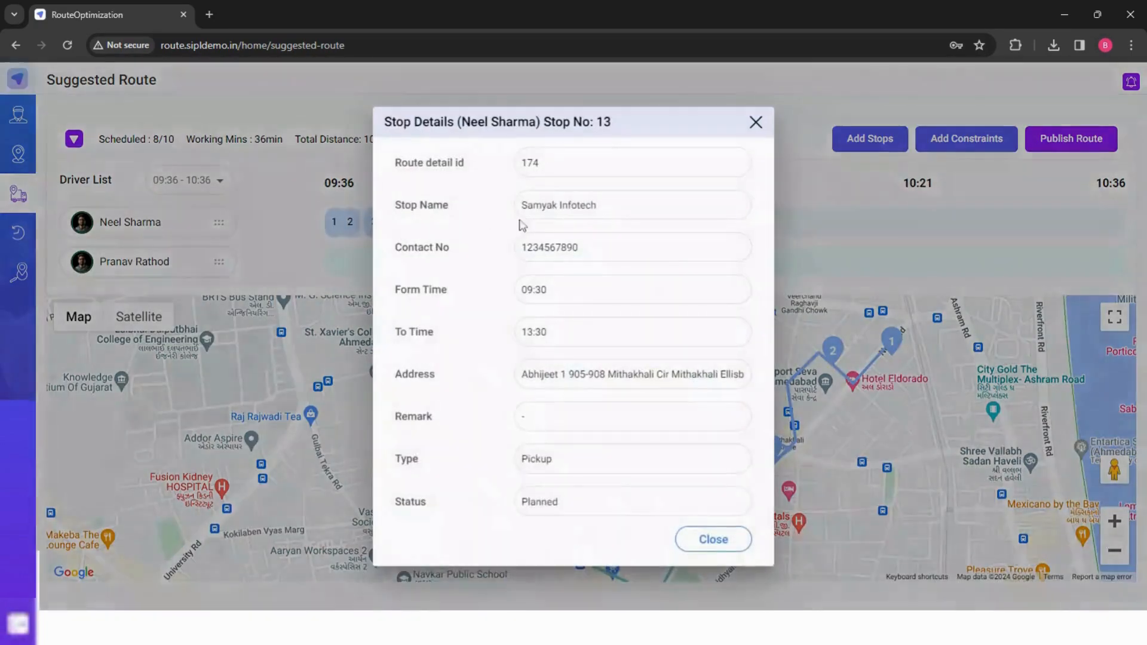
left_click(757, 123)
left_click(430, 224)
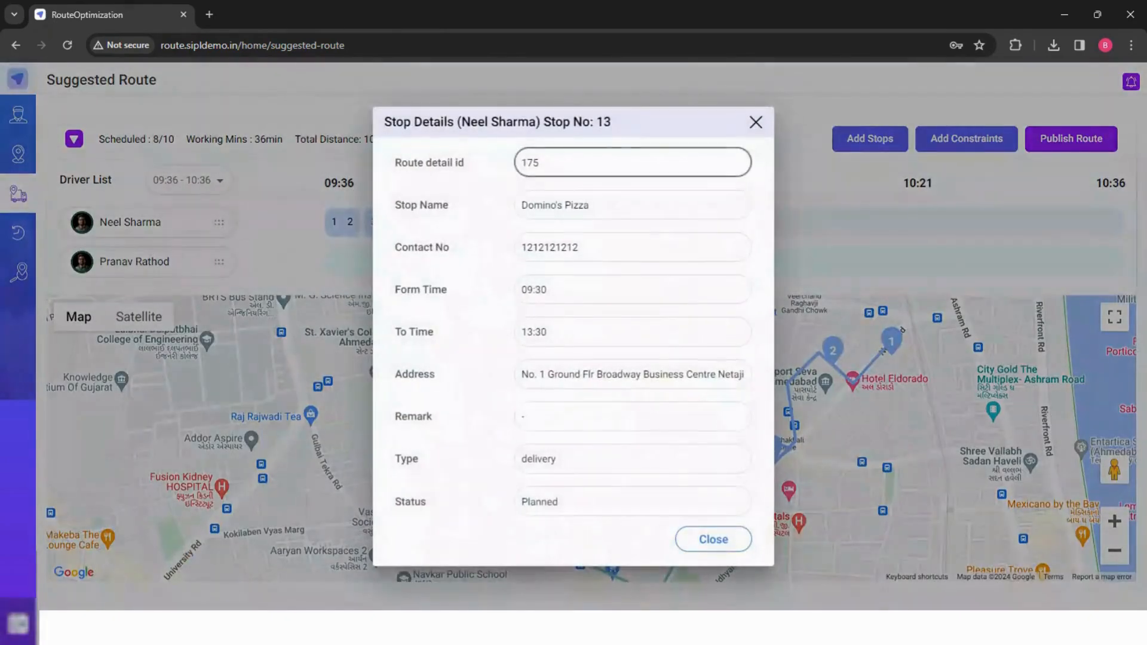
left_click(756, 123)
- Switch the timeline filter to the 14:36 - 15:36 time slot
left_click(210, 189)
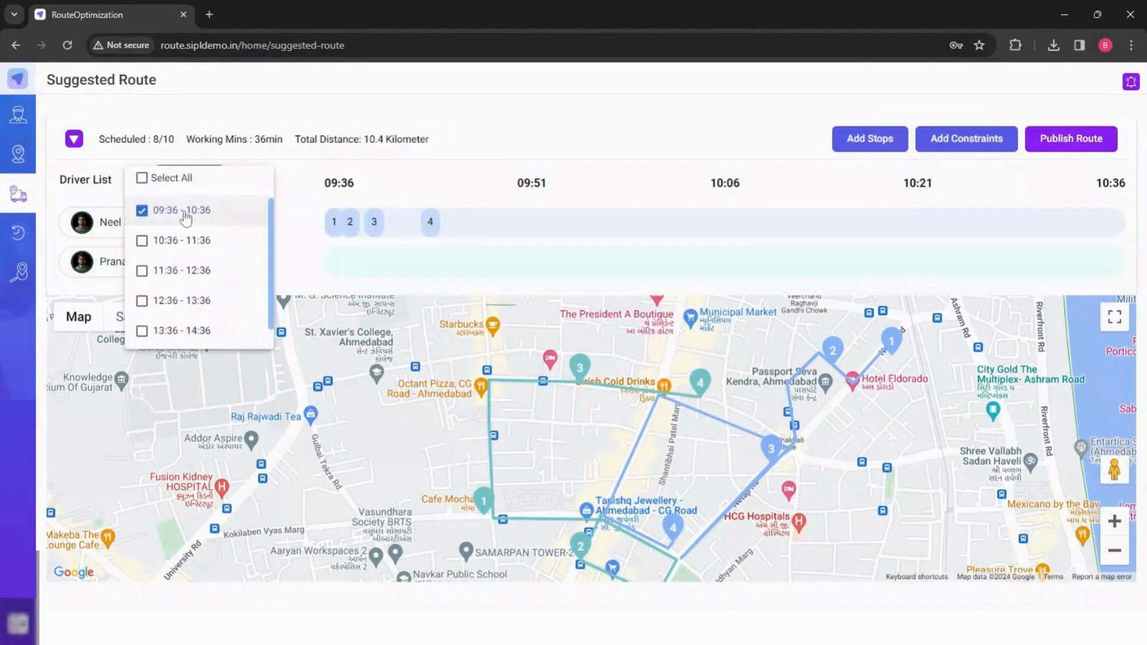
scroll(220, 258, "down", 1)
left_click(194, 333)
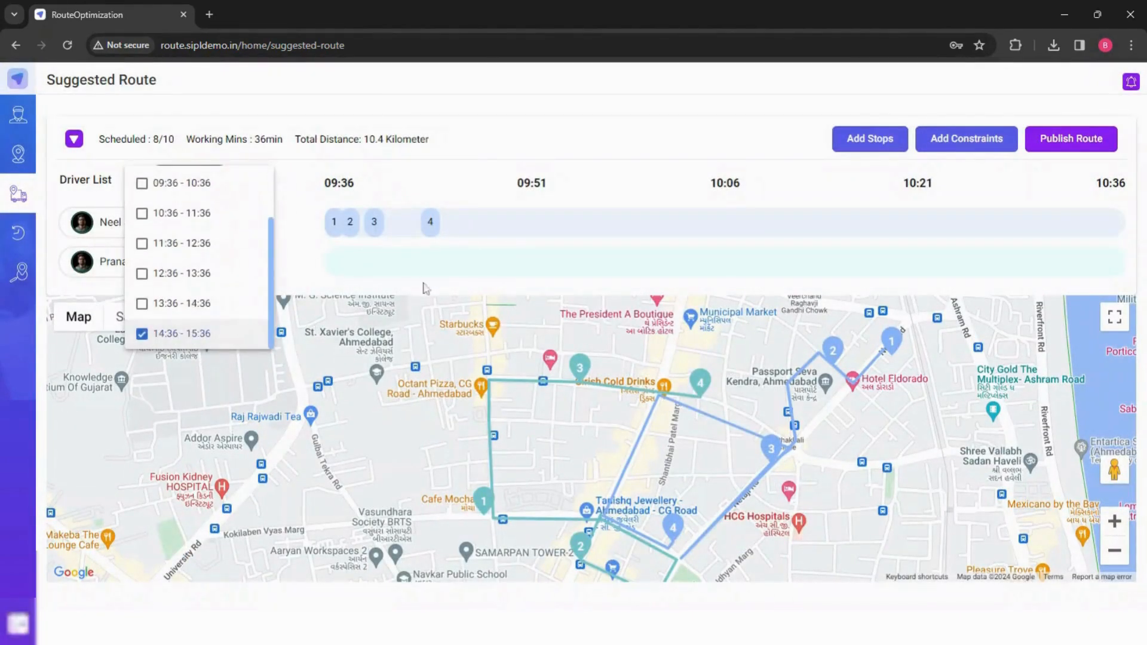
left_click(680, 393)
- Open and close the details of the evening driver's stops in this slot
left_click(405, 267)
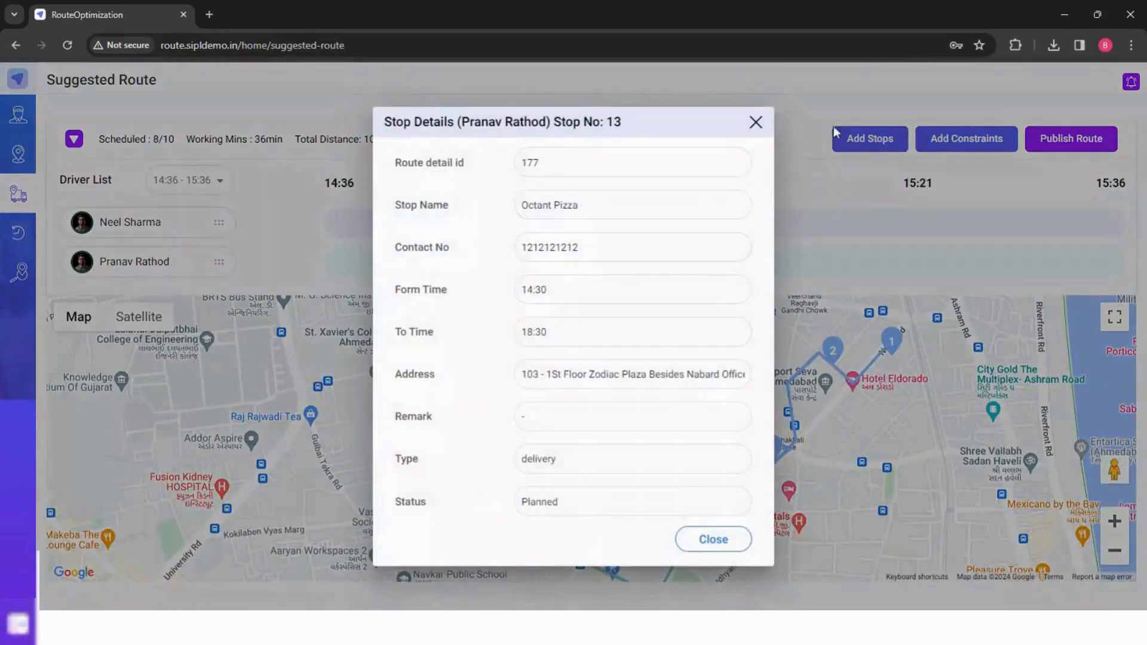
left_click(757, 123)
left_click(515, 270)
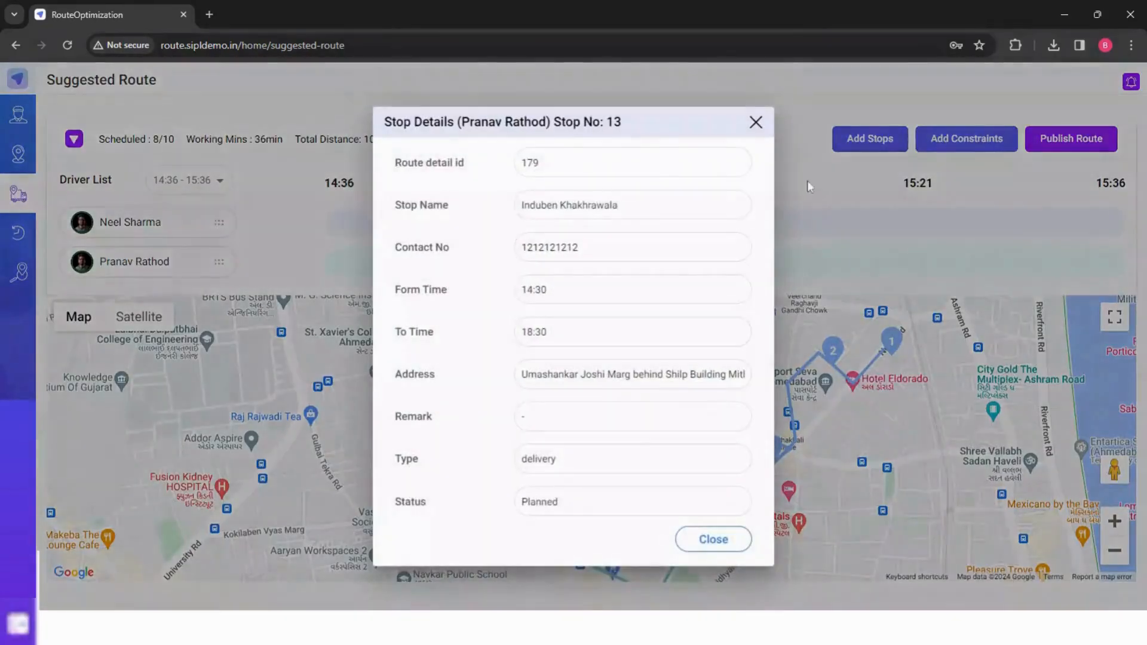
left_click(756, 123)
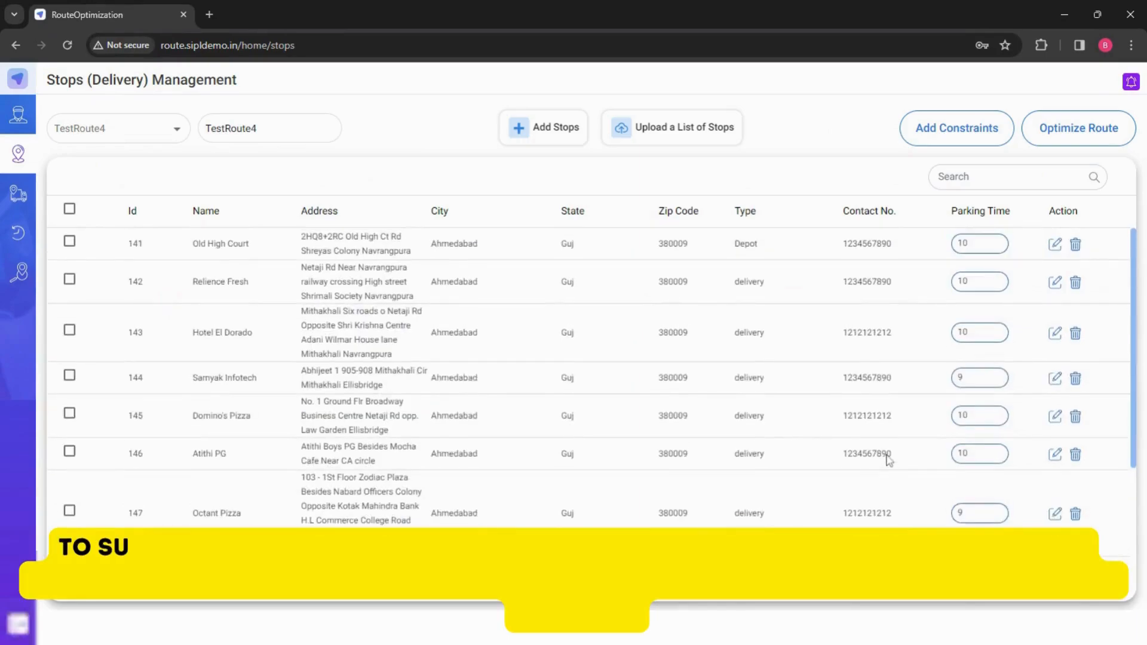
scroll(887, 460, "down", 3)
scroll(889, 460, "up", 3)
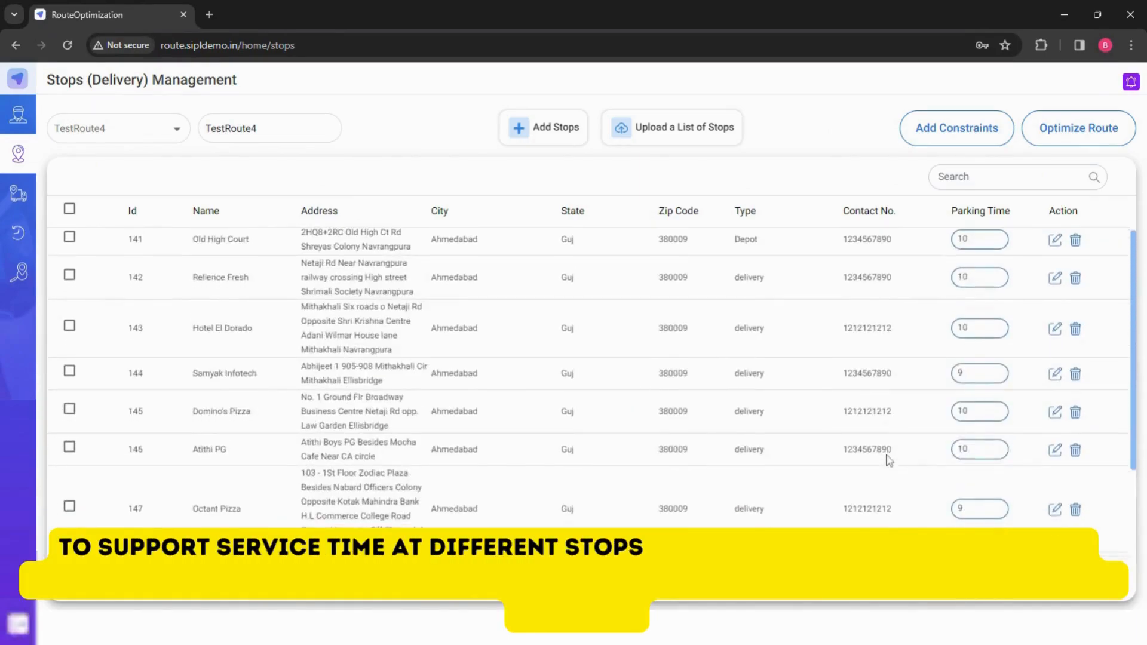
scroll(889, 460, "down", 3)
scroll(888, 457, "up", 3)
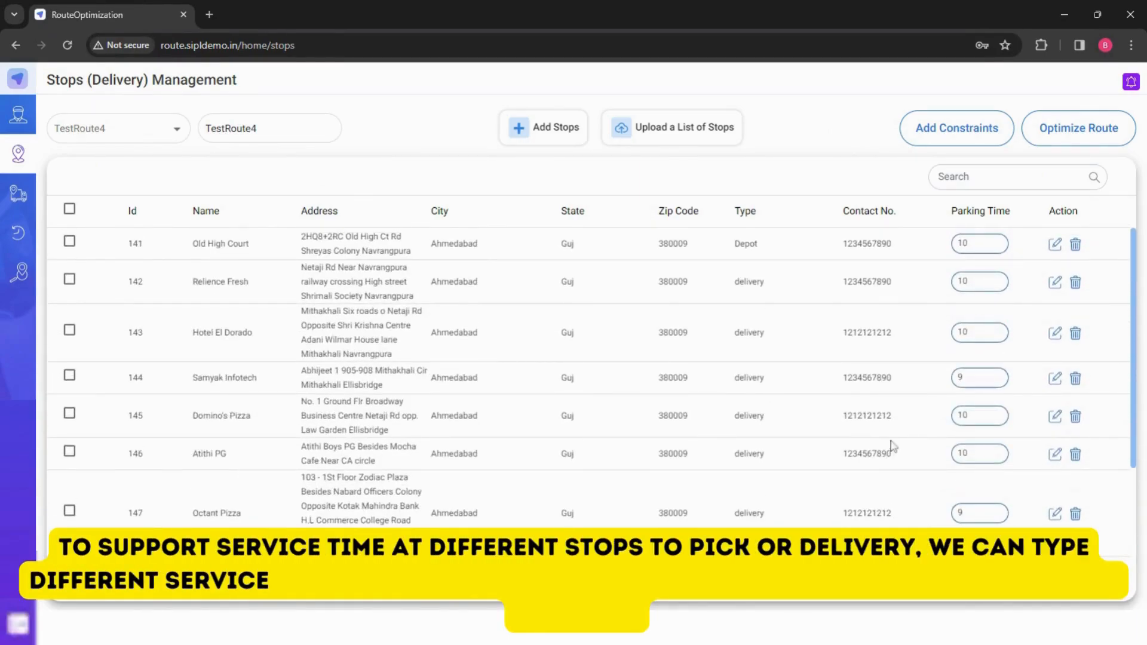
- On TestRoute4, add an Assign Driver constraint with only the second 09:30 - 18:30 driver and save it
left_click(942, 139)
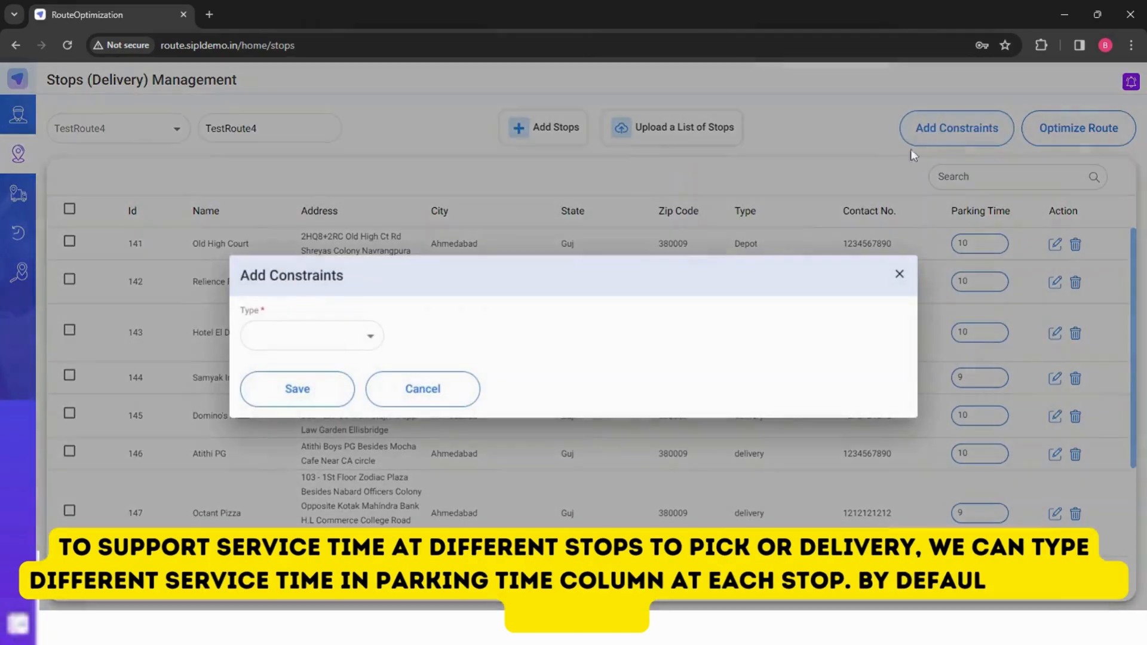
left_click(352, 338)
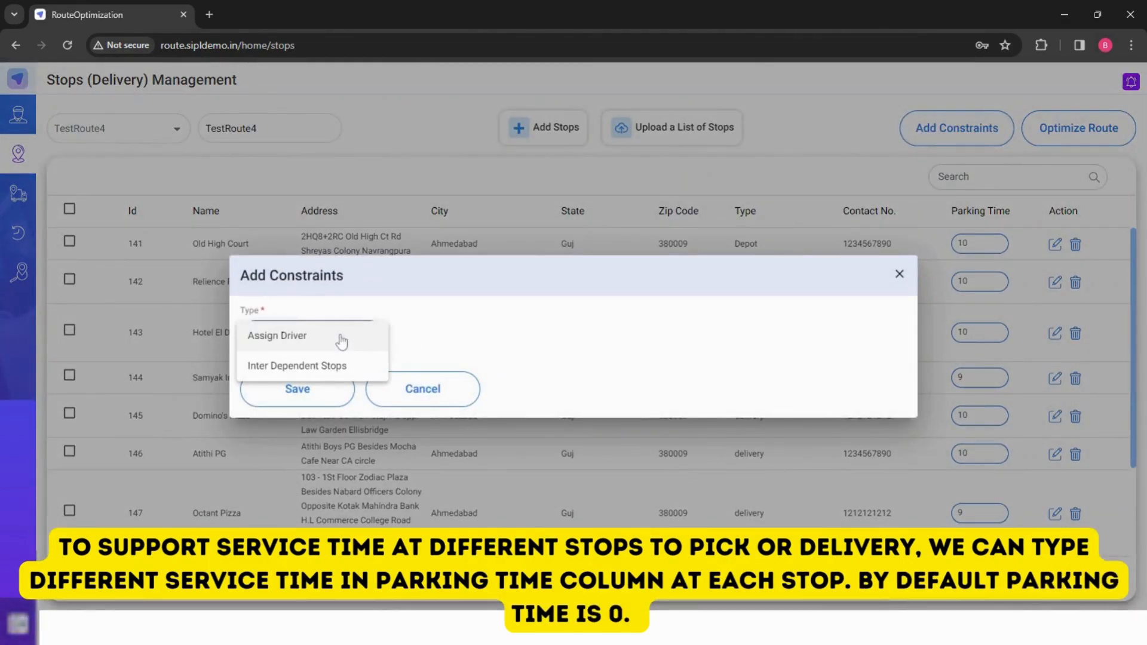
left_click(342, 341)
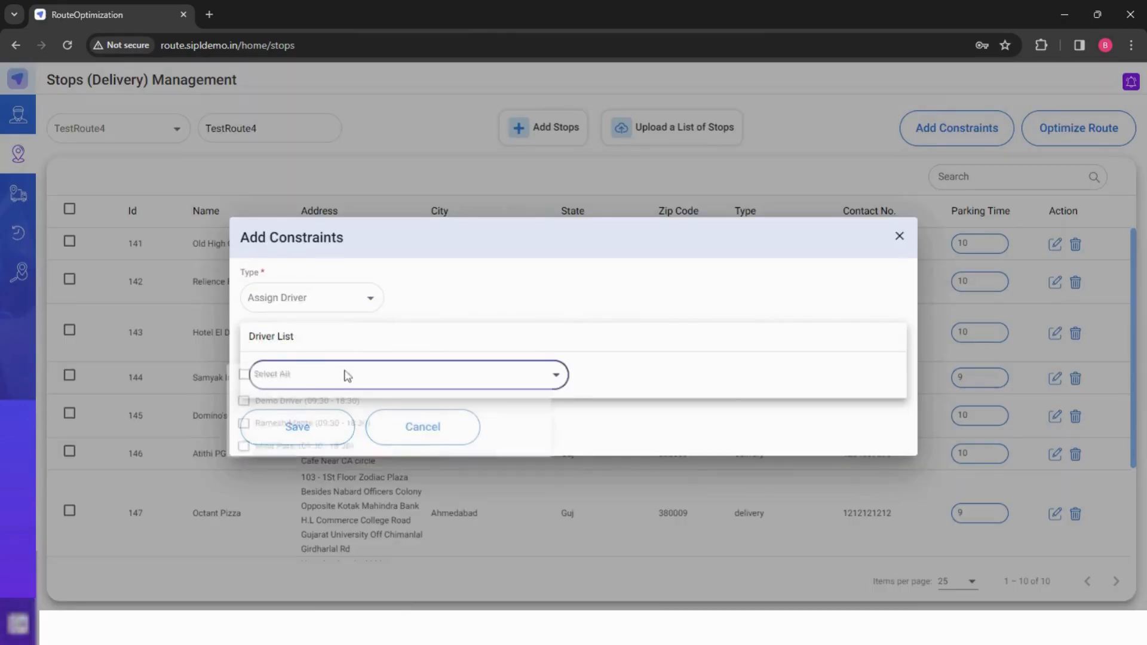
left_click(346, 374)
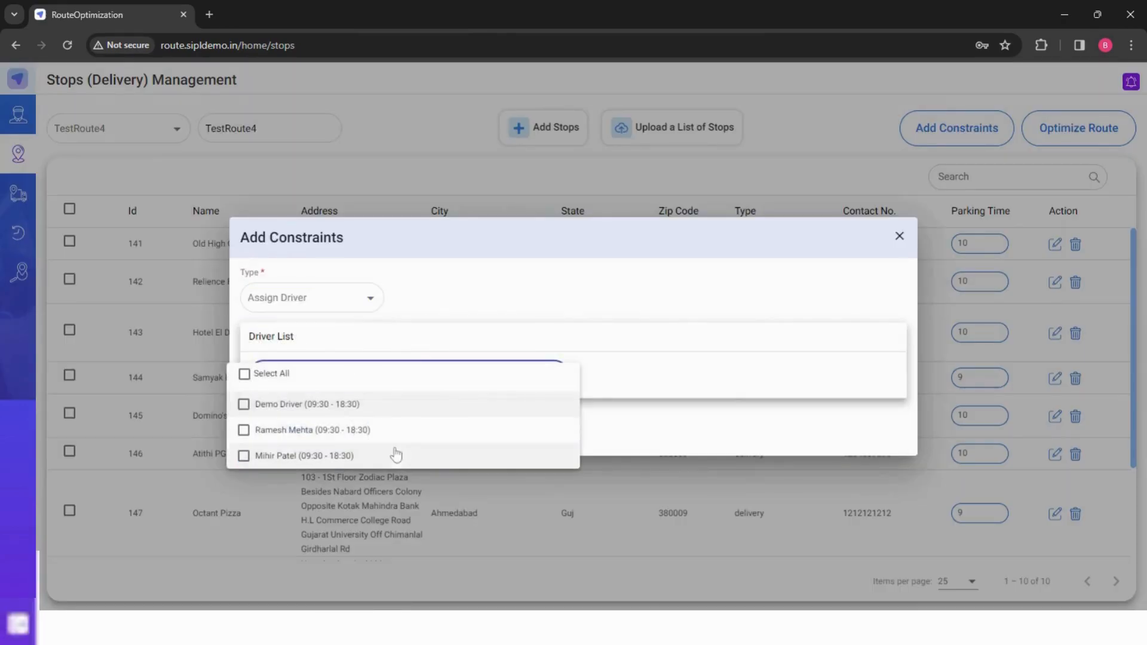
left_click(310, 432)
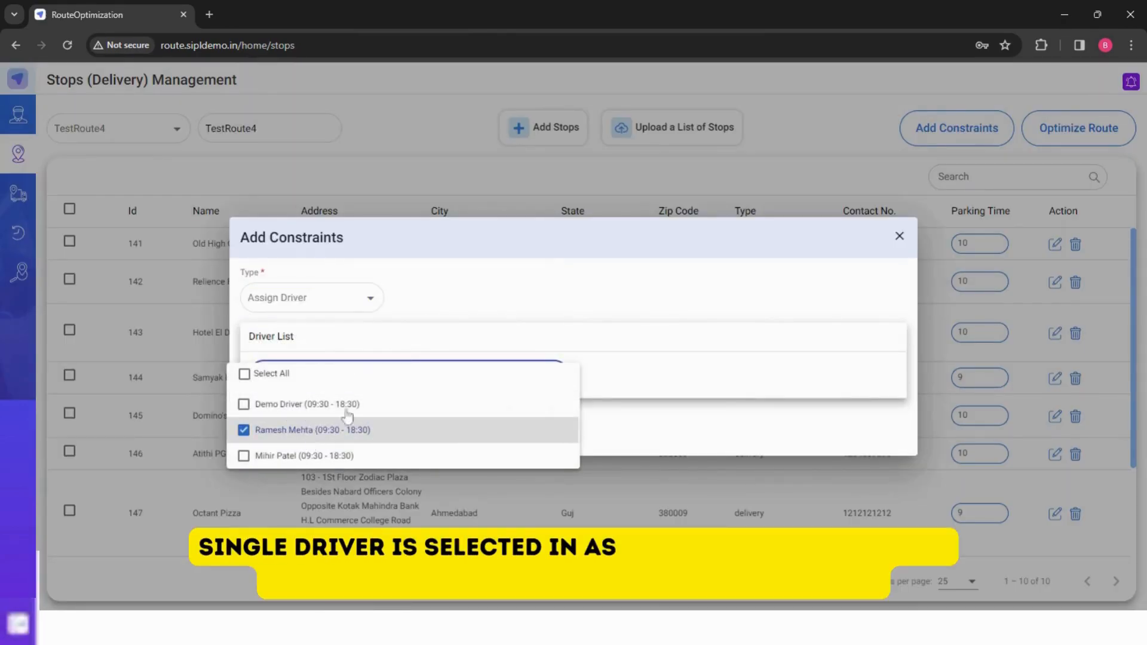
left_click(556, 315)
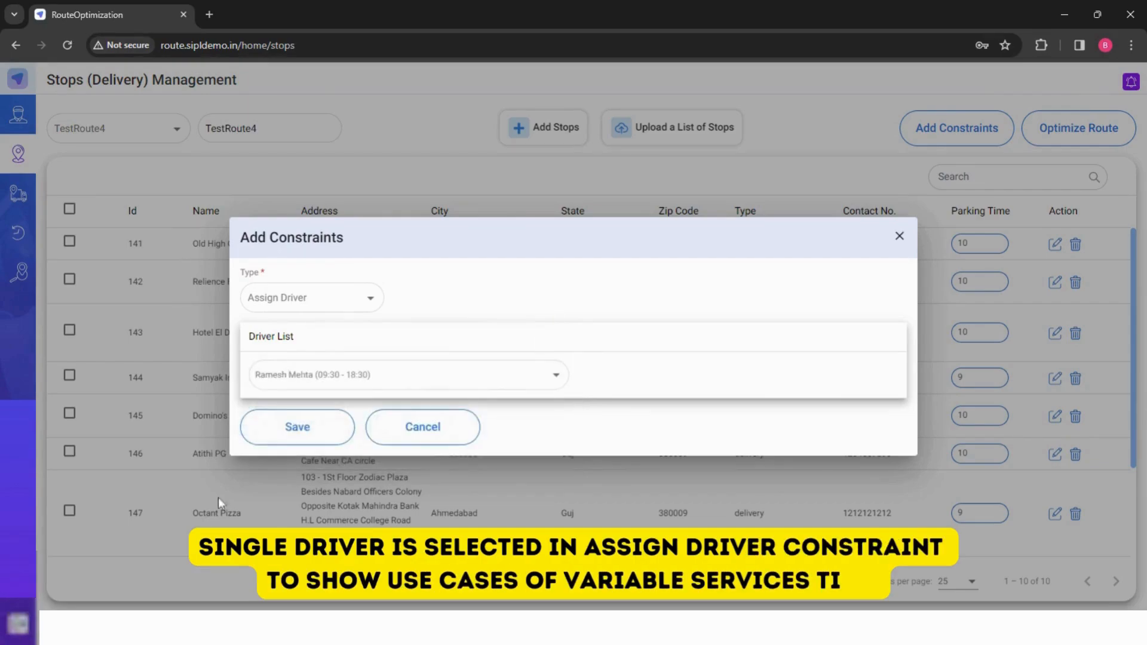
left_click(295, 426)
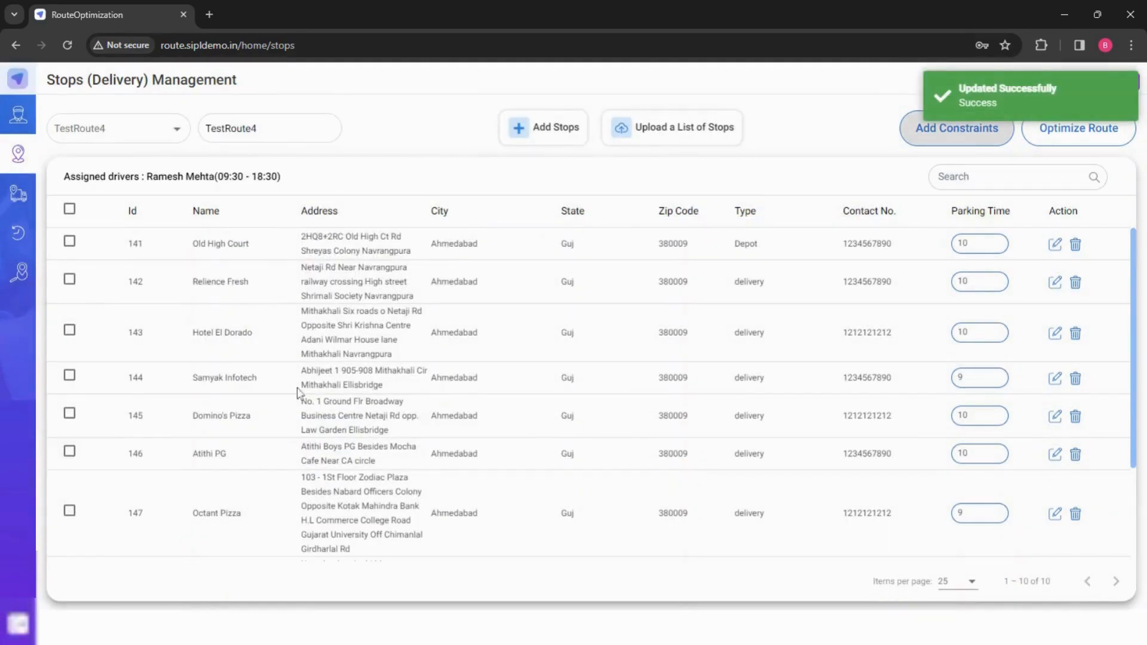
- Select all stops of TestRoute4
scroll(297, 391, "down", 3)
scroll(384, 466, "up", 3)
left_click(67, 215)
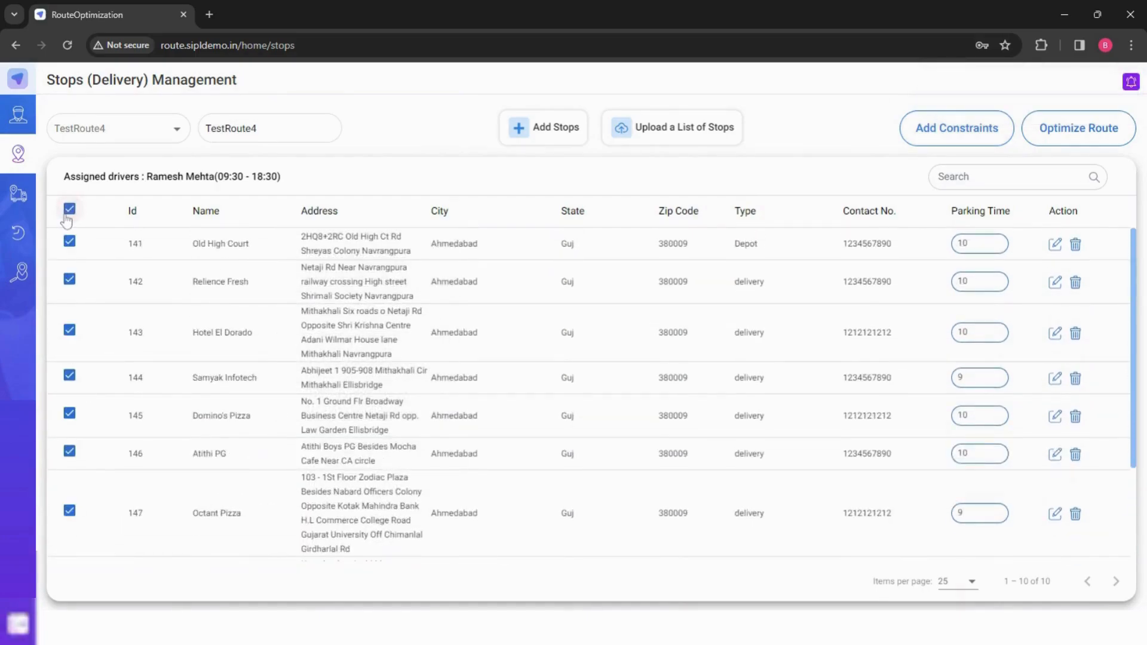
- Optimize the selected stops of TestRoute4 and show the suggested route's driver timeline
left_click(1060, 133)
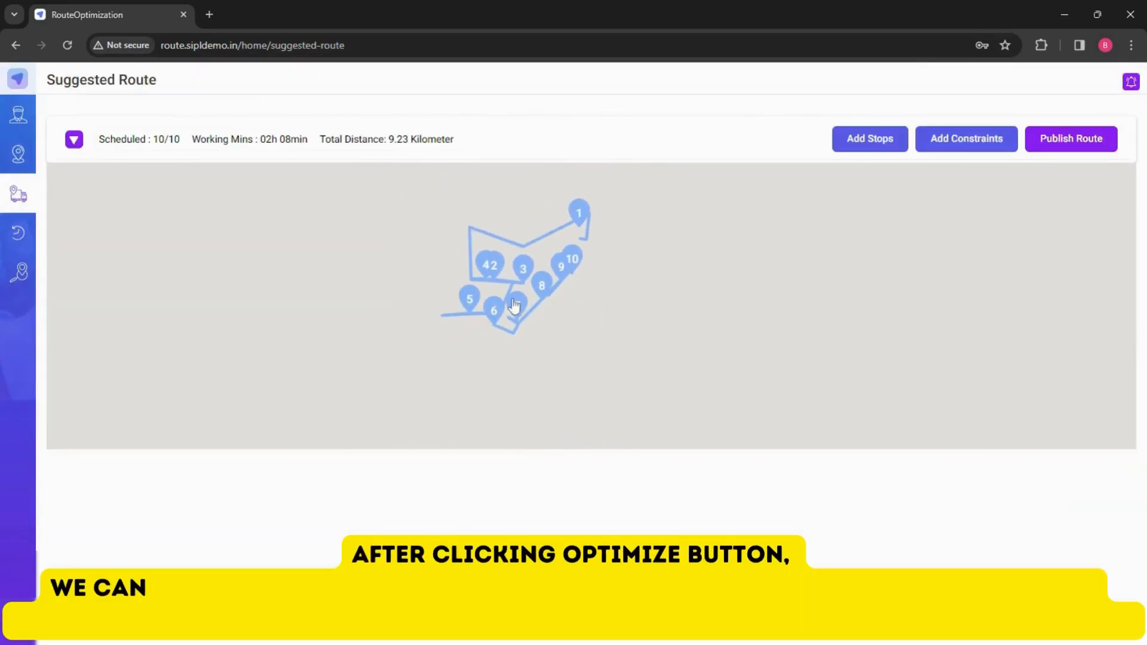
scroll(479, 276, "up", 1)
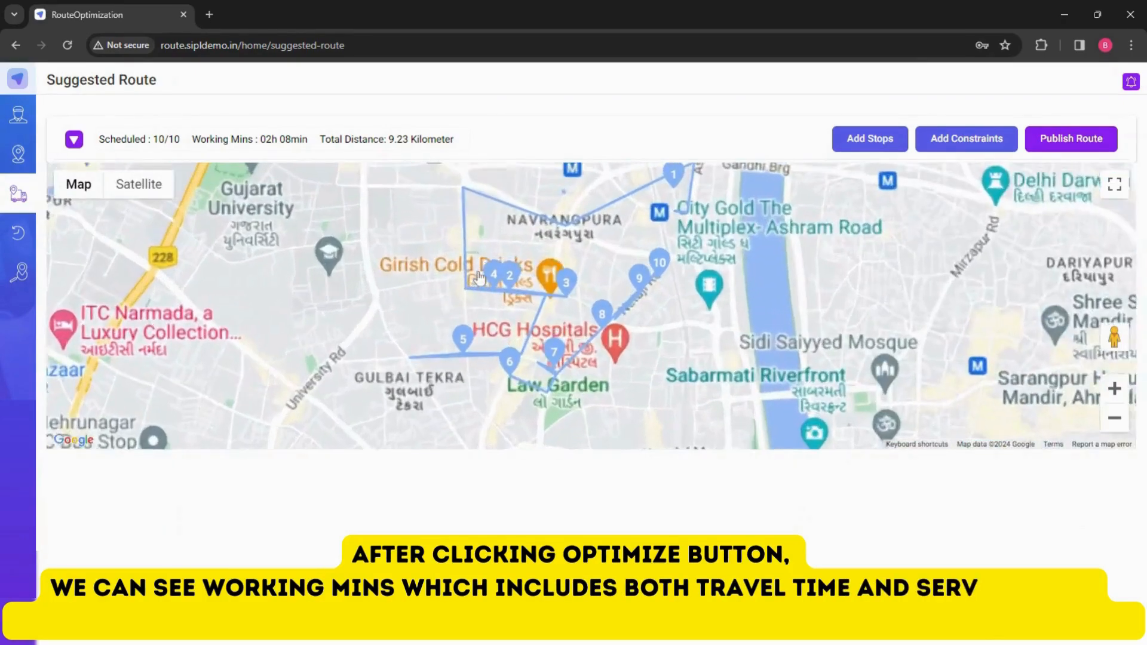
left_click(75, 142)
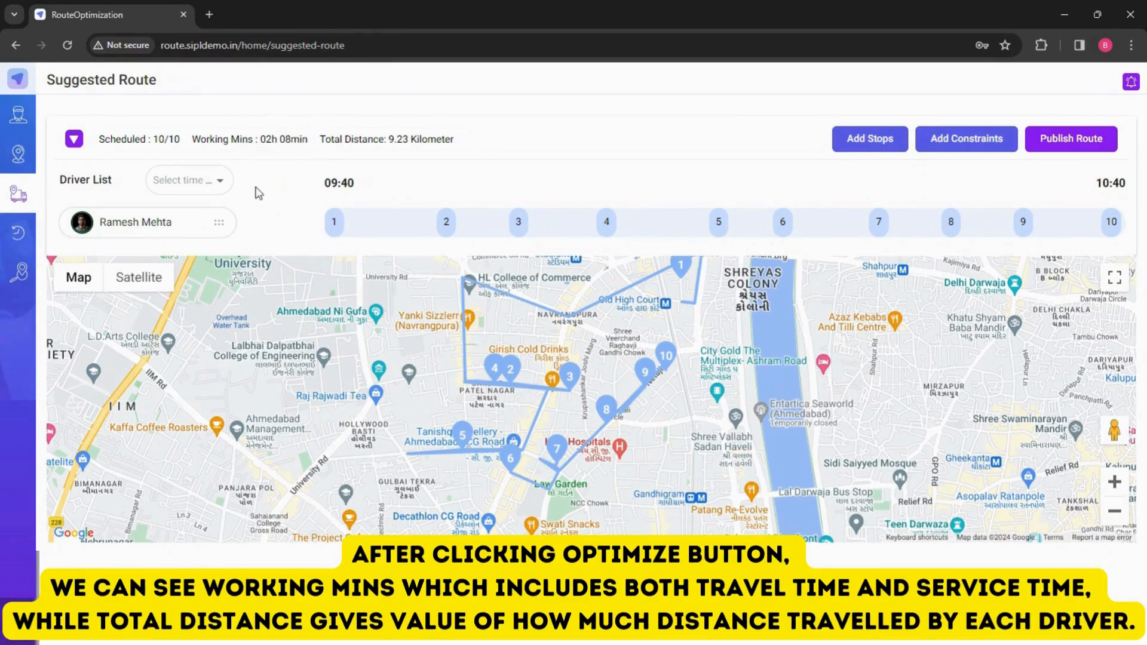
scroll(583, 382, "down", 3)
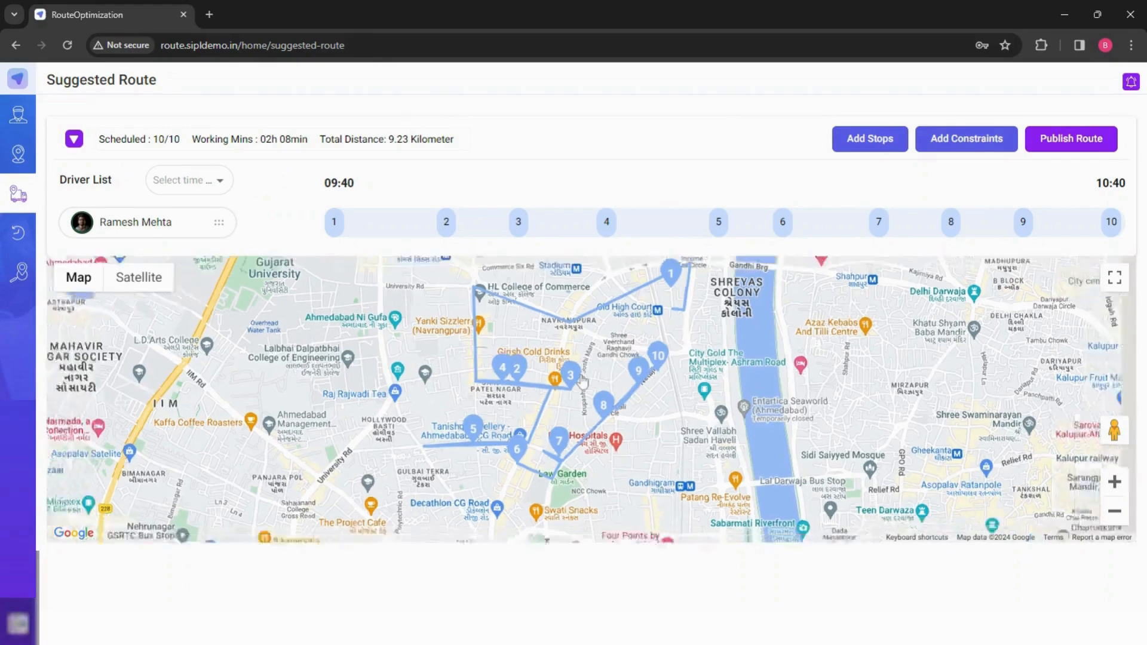
scroll(583, 382, "up", 3)
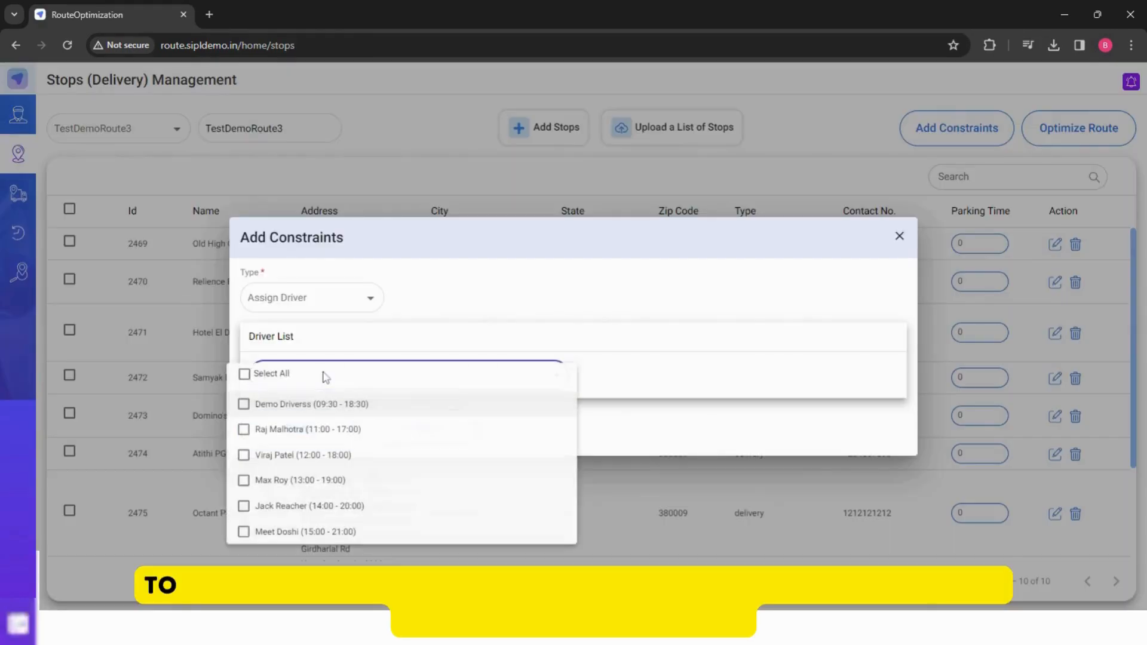
- On TestDemoRoute3, add an Assign Driver constraint with the 13:00 - 19:00 and 14:00 - 20:00 drivers and save it
left_click(293, 484)
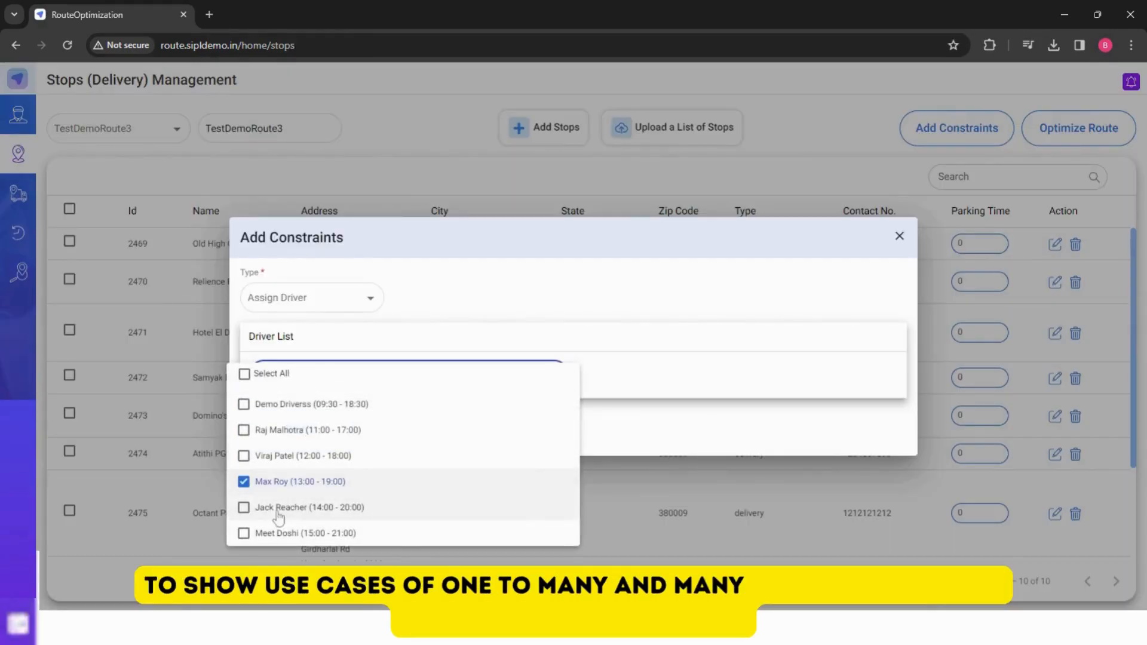
left_click(278, 509)
left_click(571, 308)
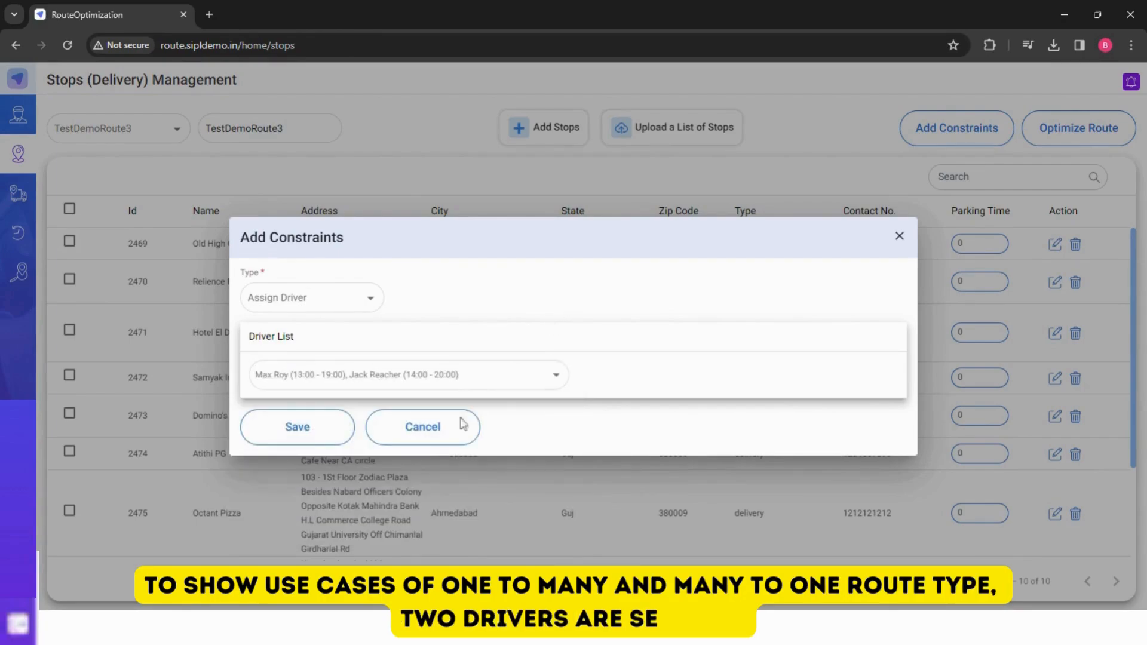
left_click(326, 435)
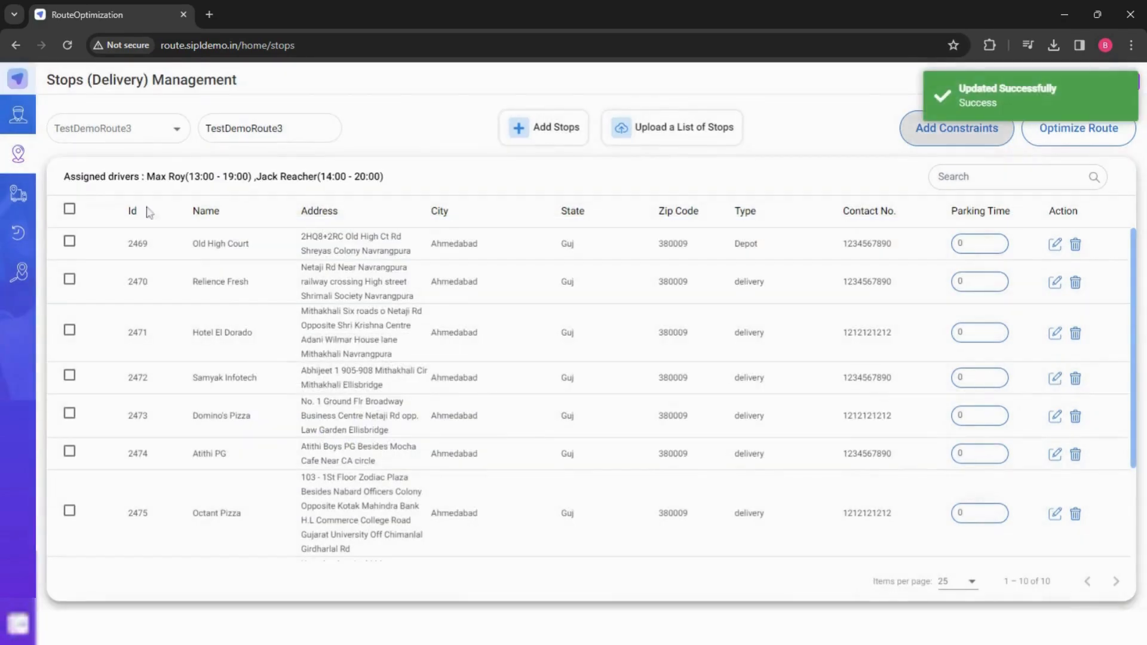
- Select all stops of TestDemoRoute3 and optimize the route
left_click(70, 209)
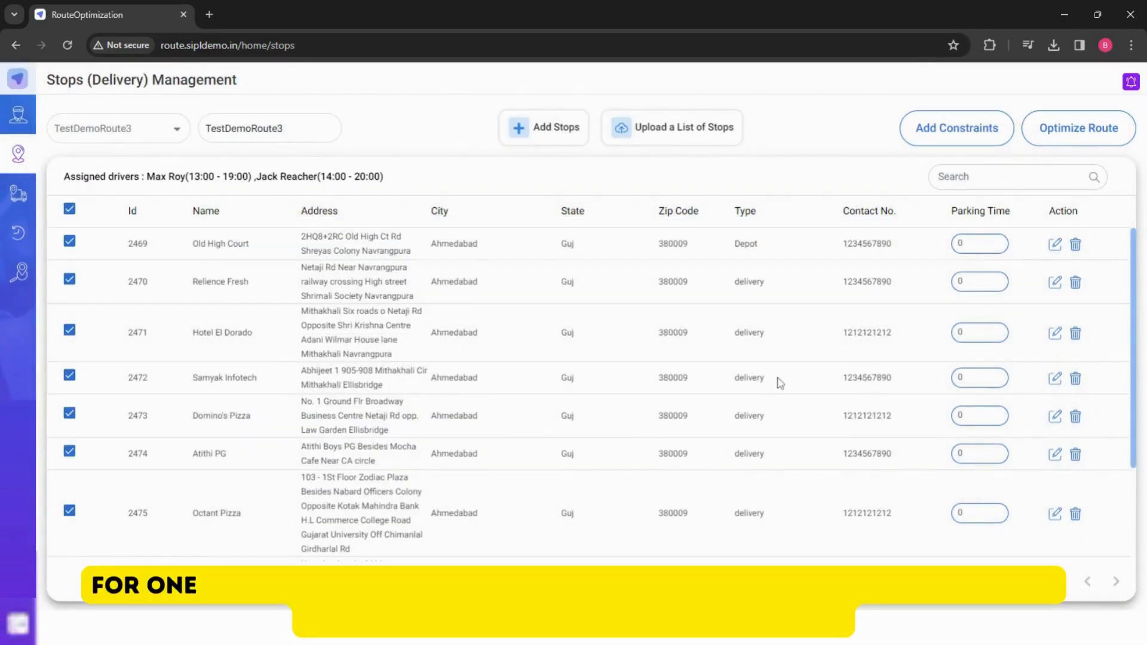
left_click(1072, 140)
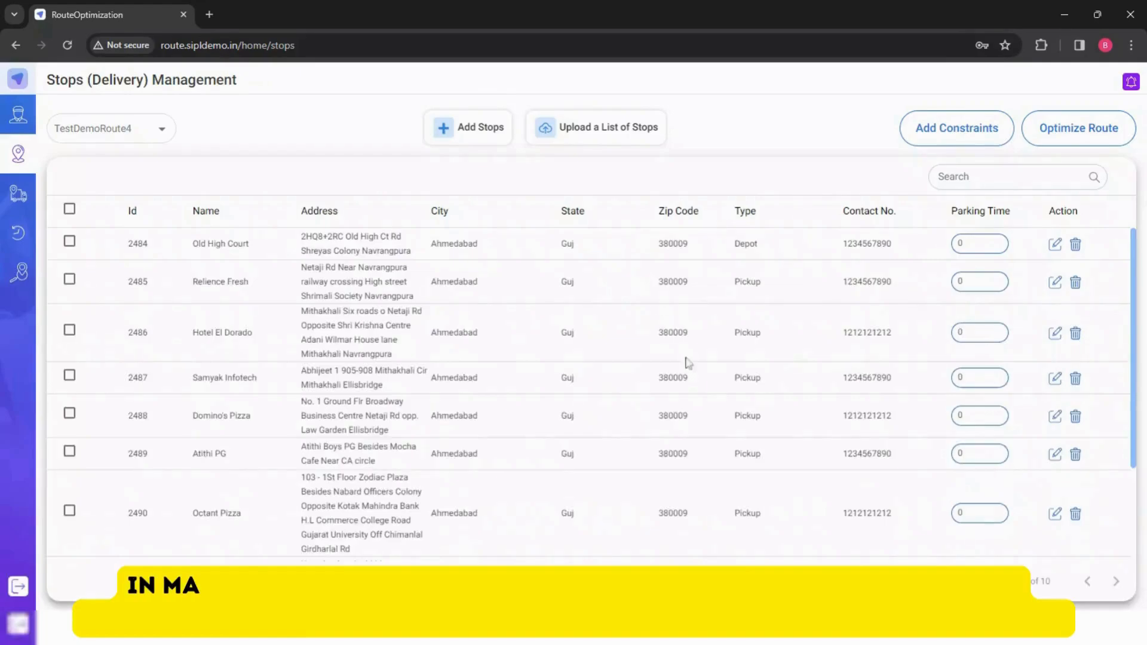
- Review the stop types listed for TestDemoRoute4 and its suggested route map
scroll(494, 373, "down", 2)
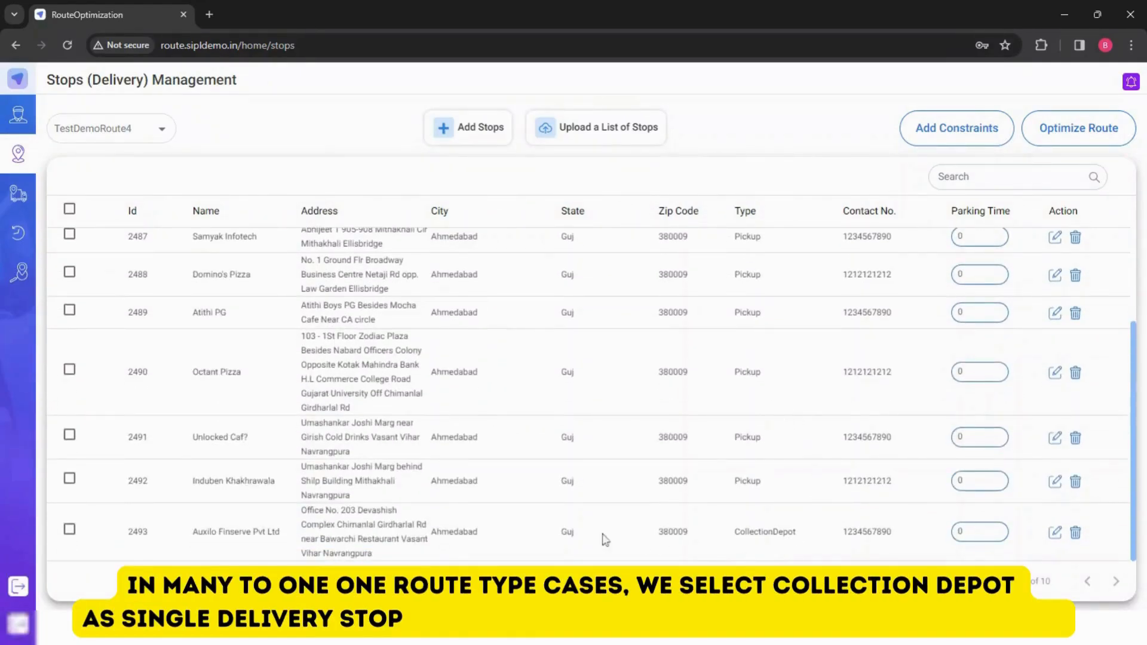
scroll(671, 389, "up", 2)
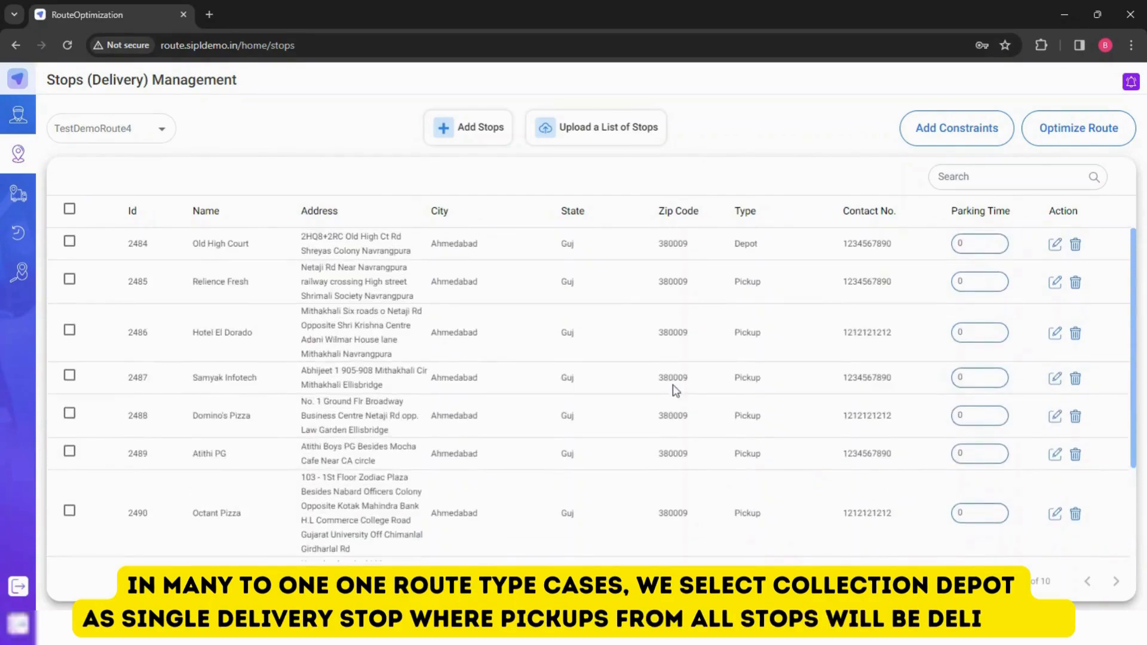
scroll(675, 390, "down", 2)
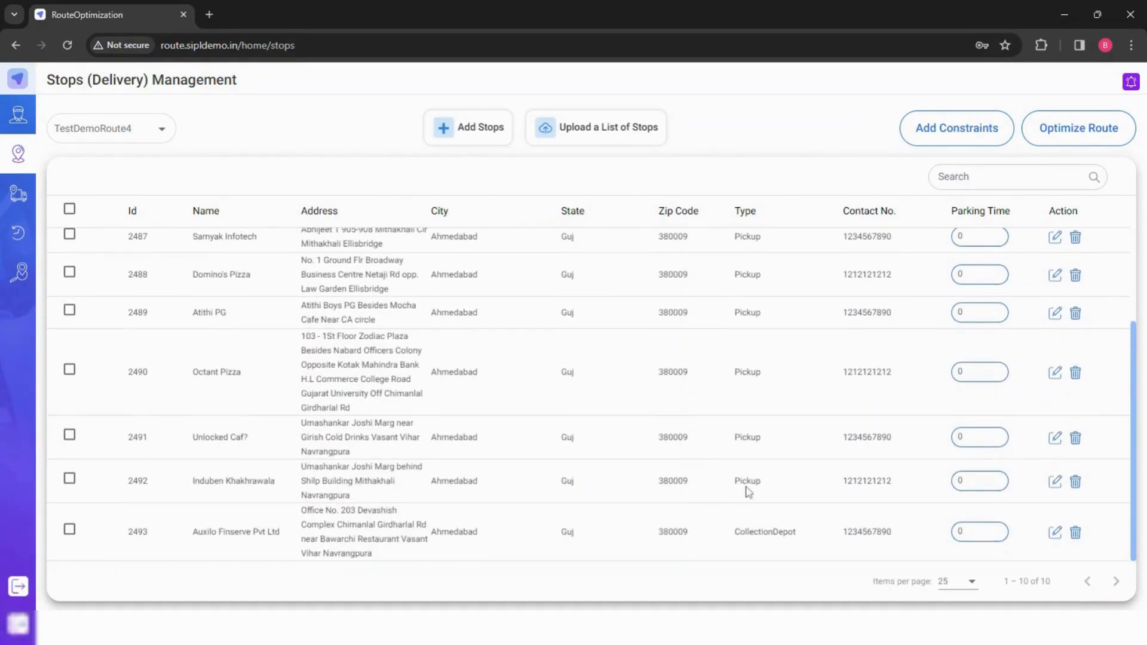
scroll(749, 495, "up", 2)
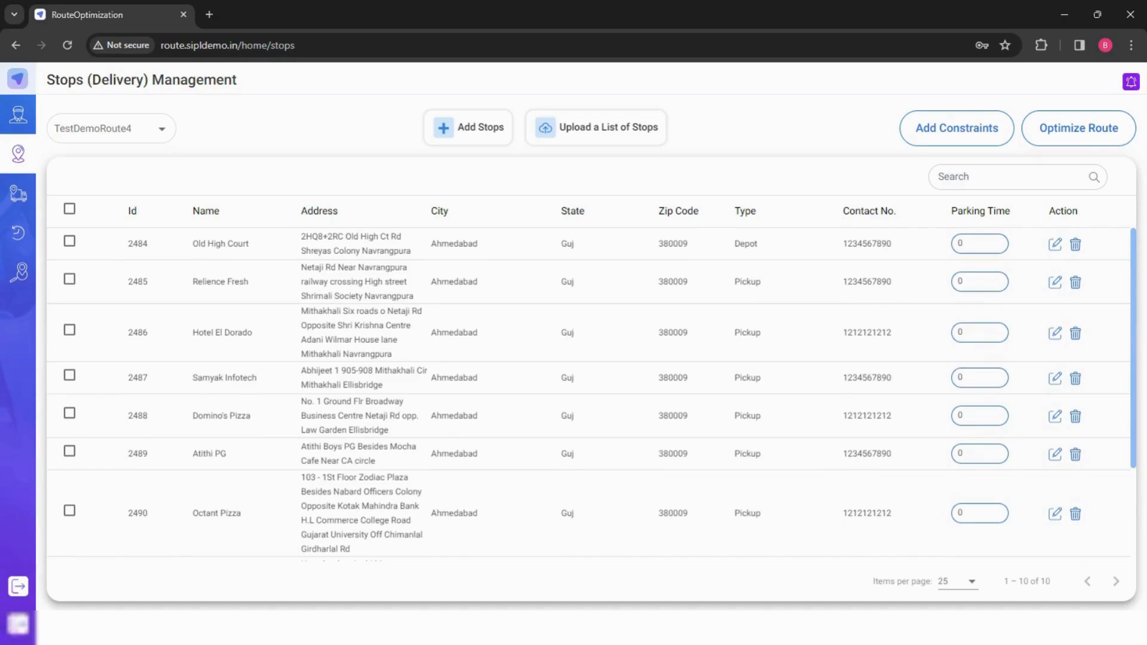
scroll(748, 492, "down", 2)
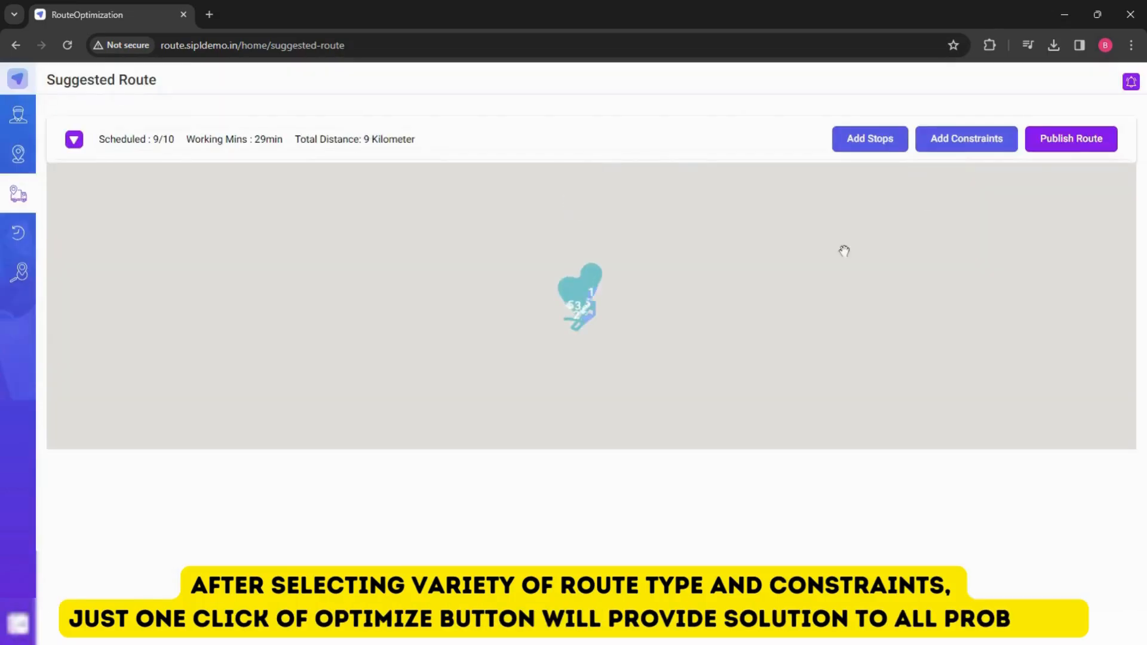
scroll(571, 309, "up", 5)
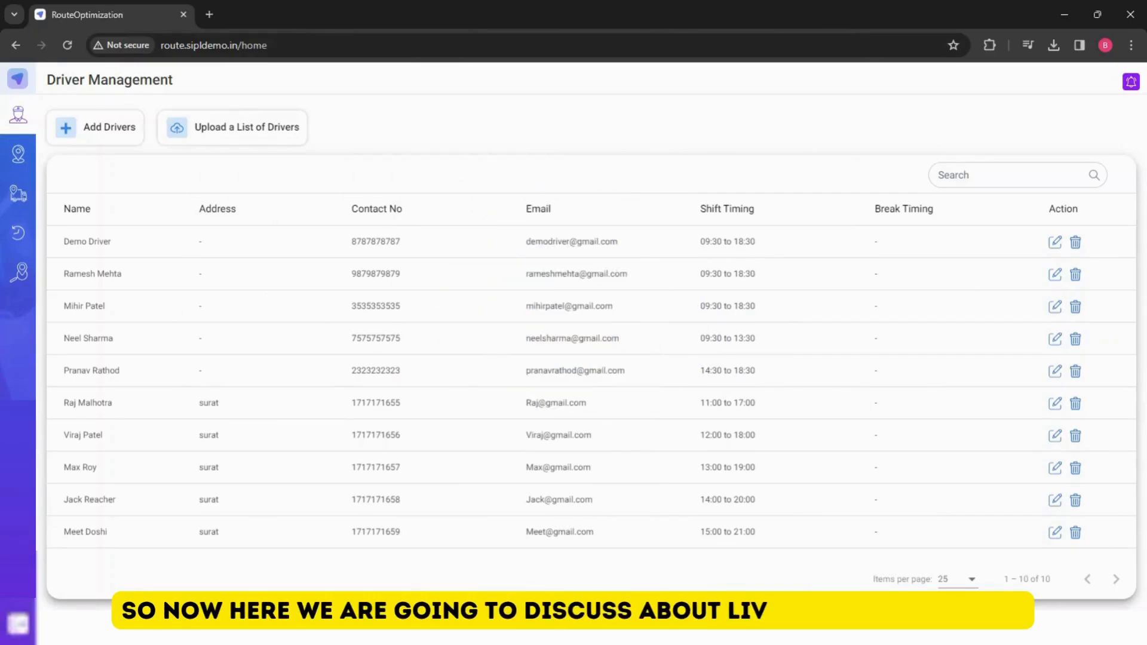
- Open Live Tracking and choose the 13:00 - 19:00 driver
left_click(14, 284)
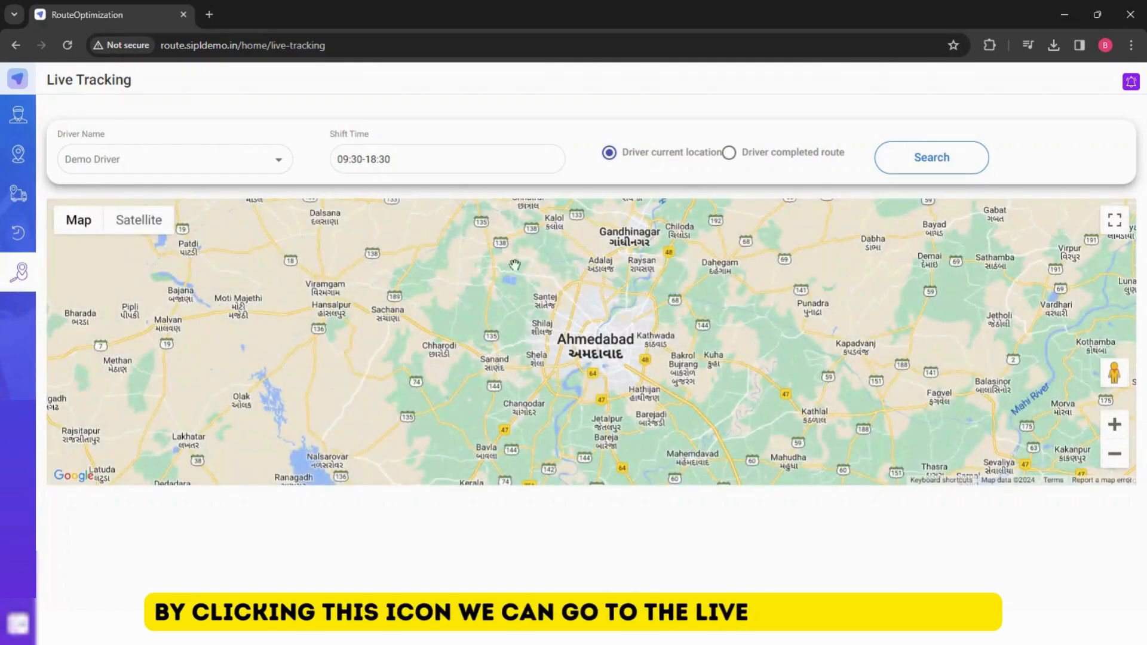
left_click(227, 162)
scroll(231, 239, "down", 3)
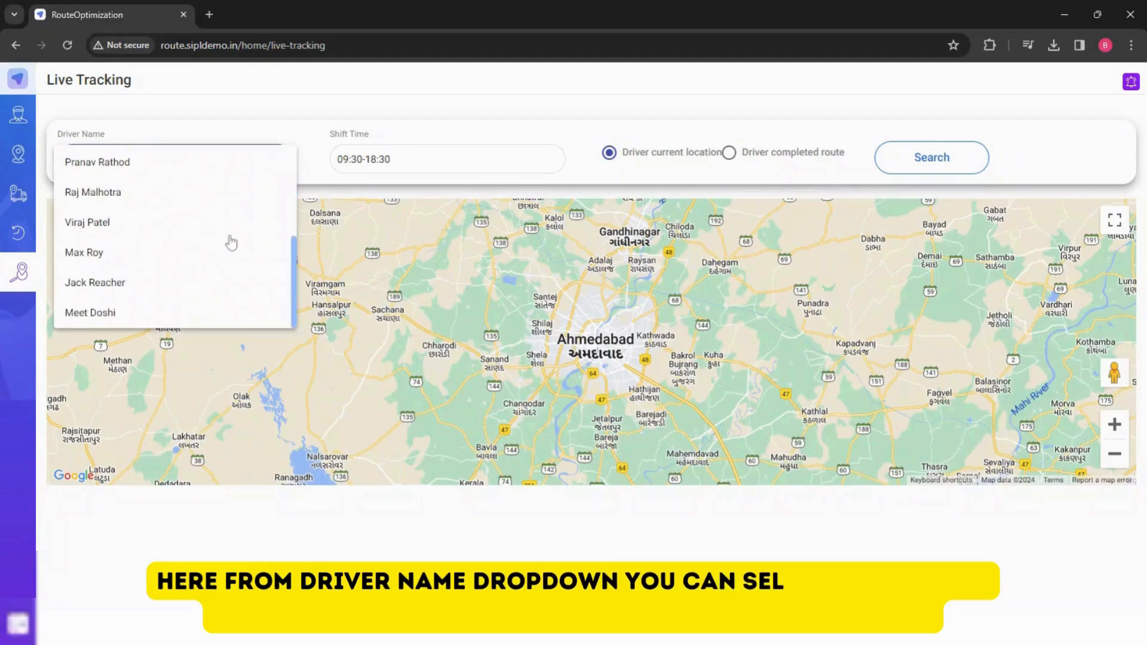
scroll(231, 242, "up", 3)
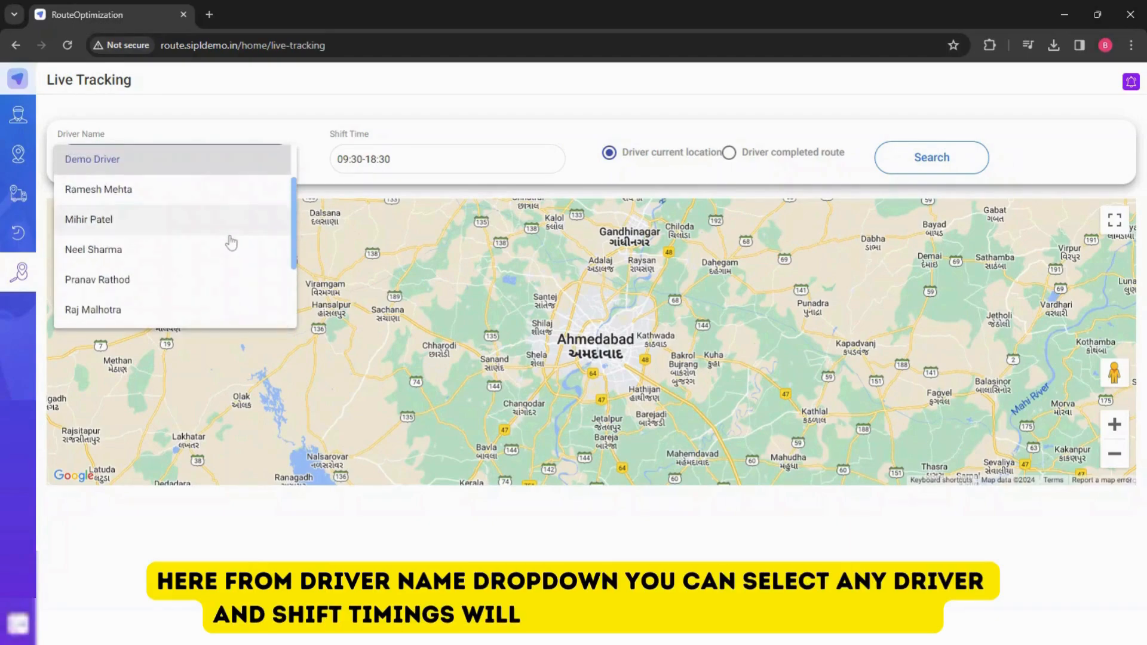
left_click(166, 257)
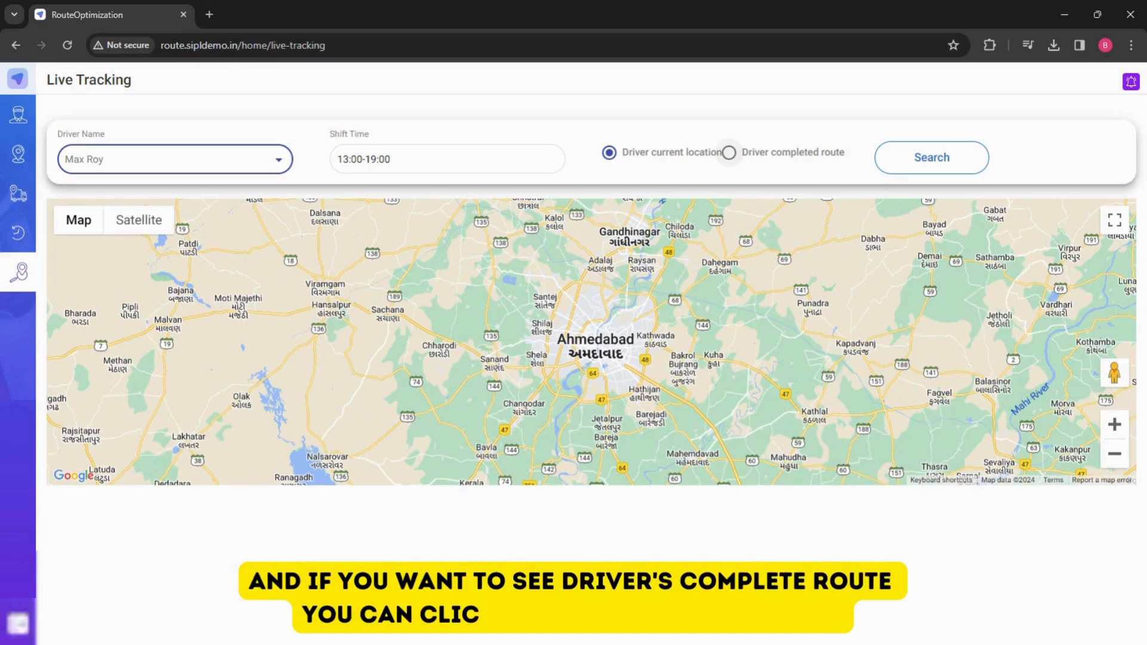
- Search the chosen driver's current location, then search their completed route
left_click(729, 153)
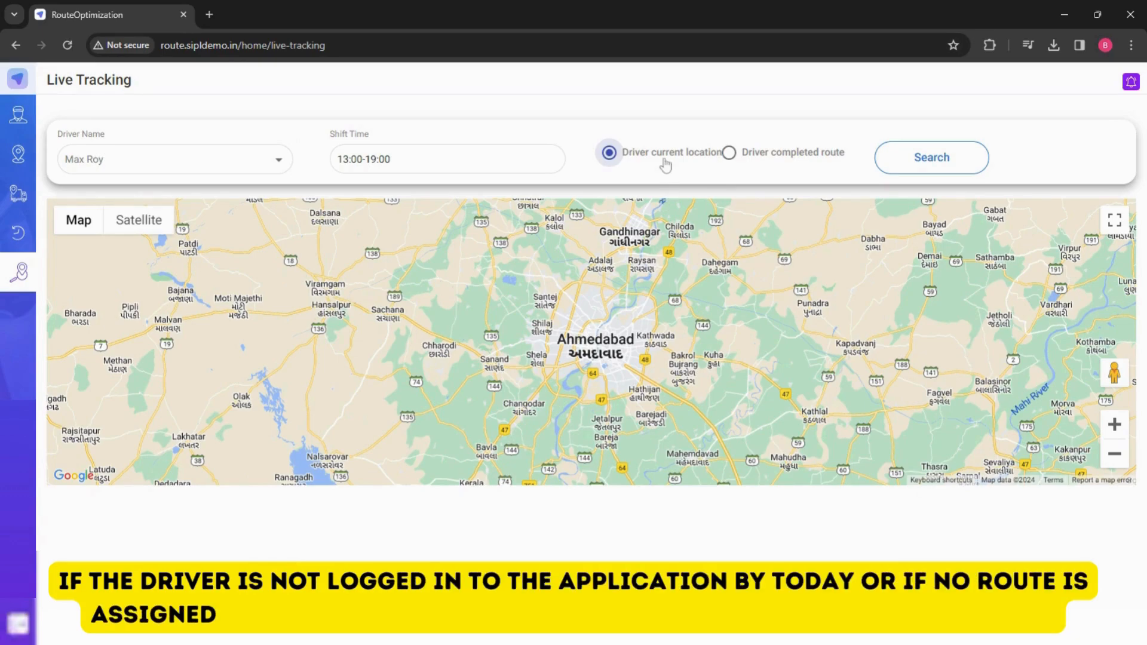
left_click(902, 154)
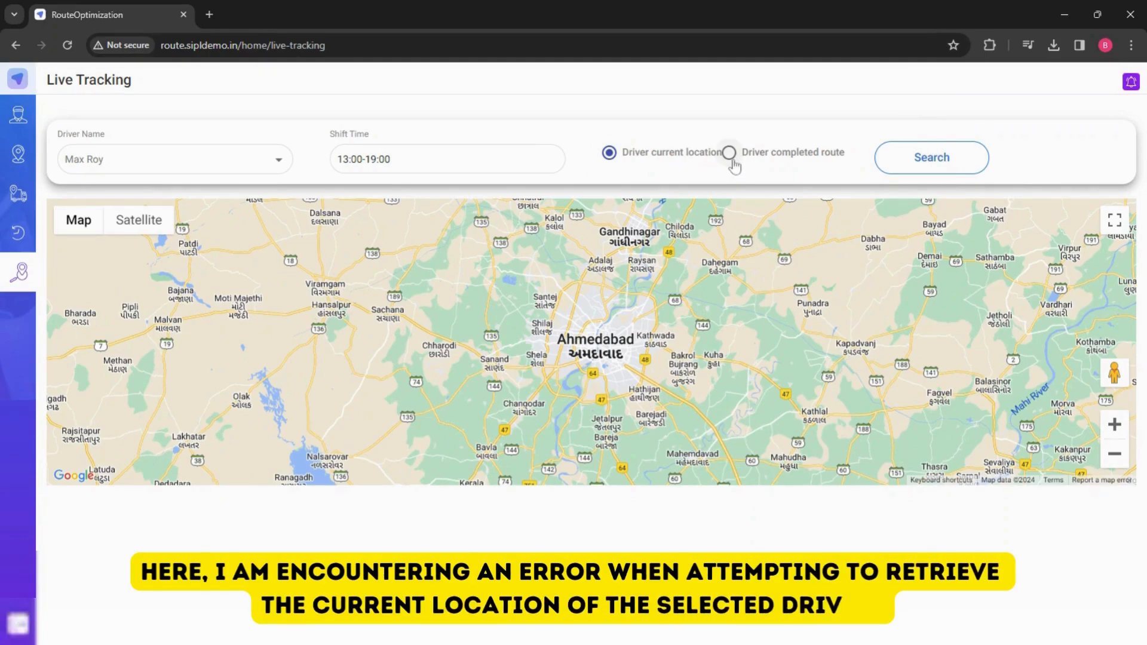
left_click(730, 156)
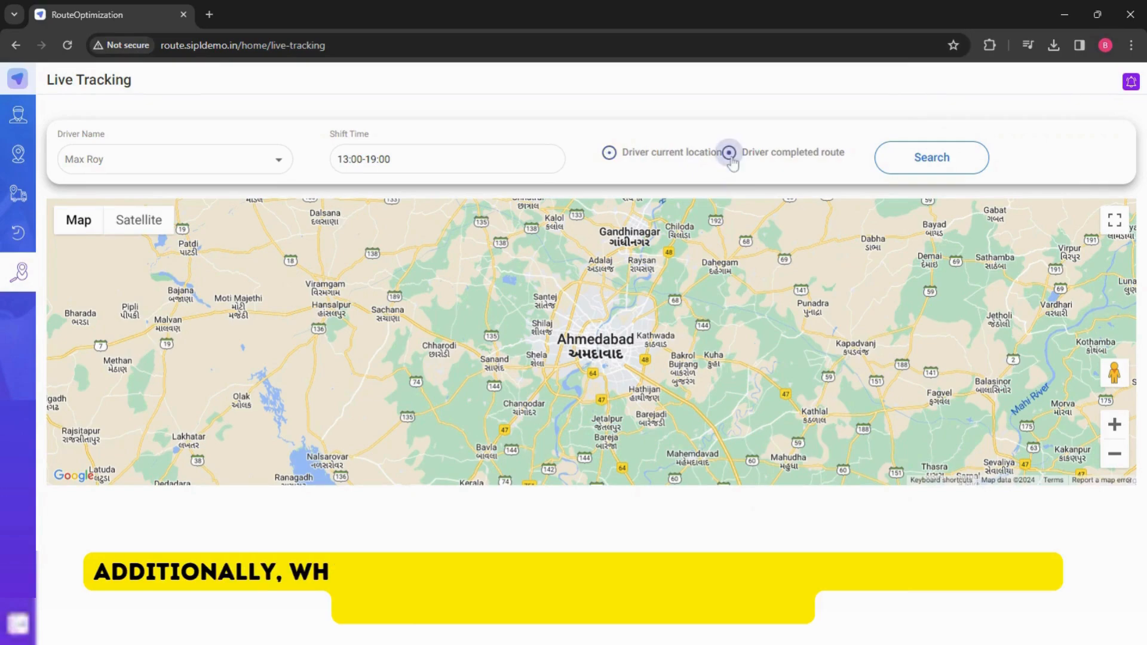
left_click(924, 166)
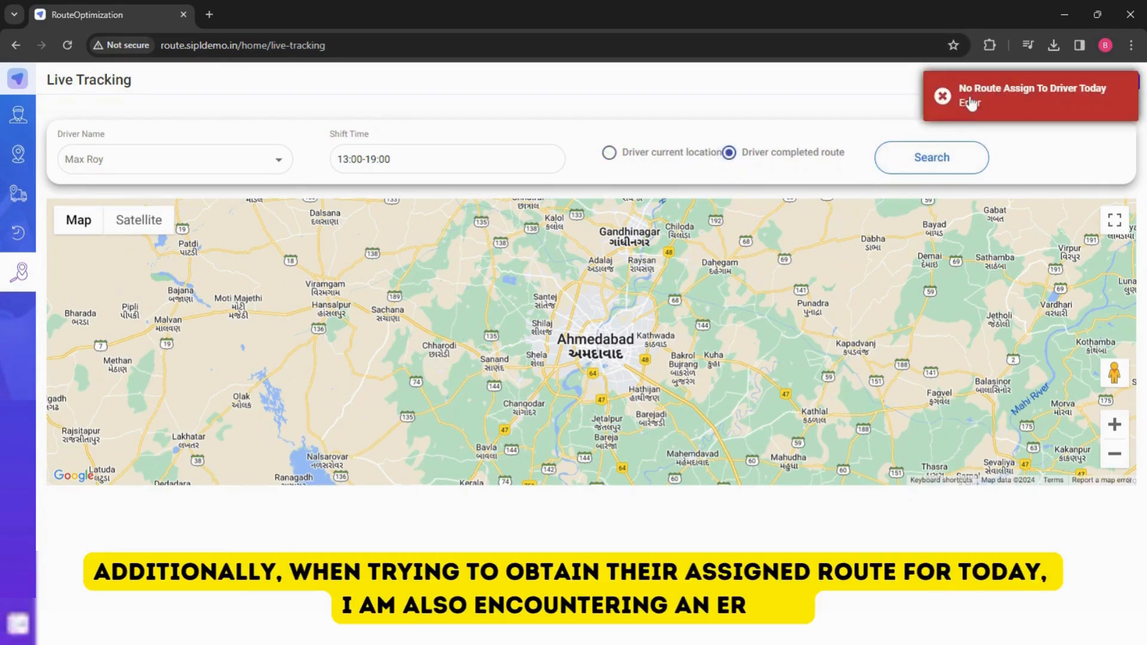
- Choose the 12:00 - 18:00 driver and search their current location on the map
left_click(173, 158)
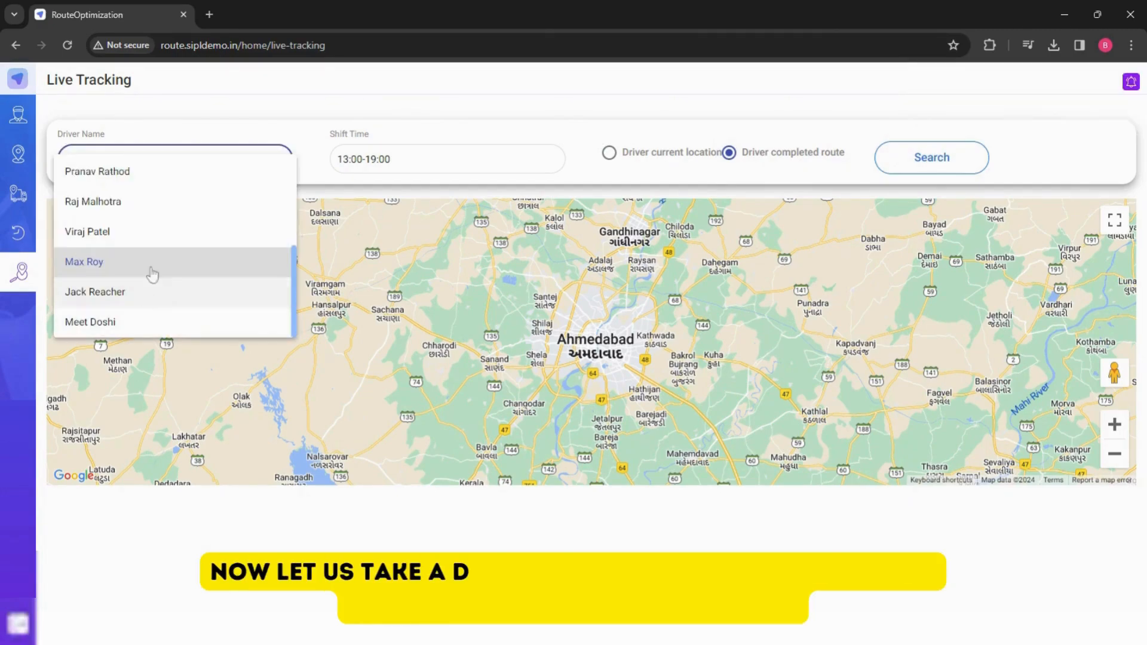
left_click(158, 232)
left_click(609, 152)
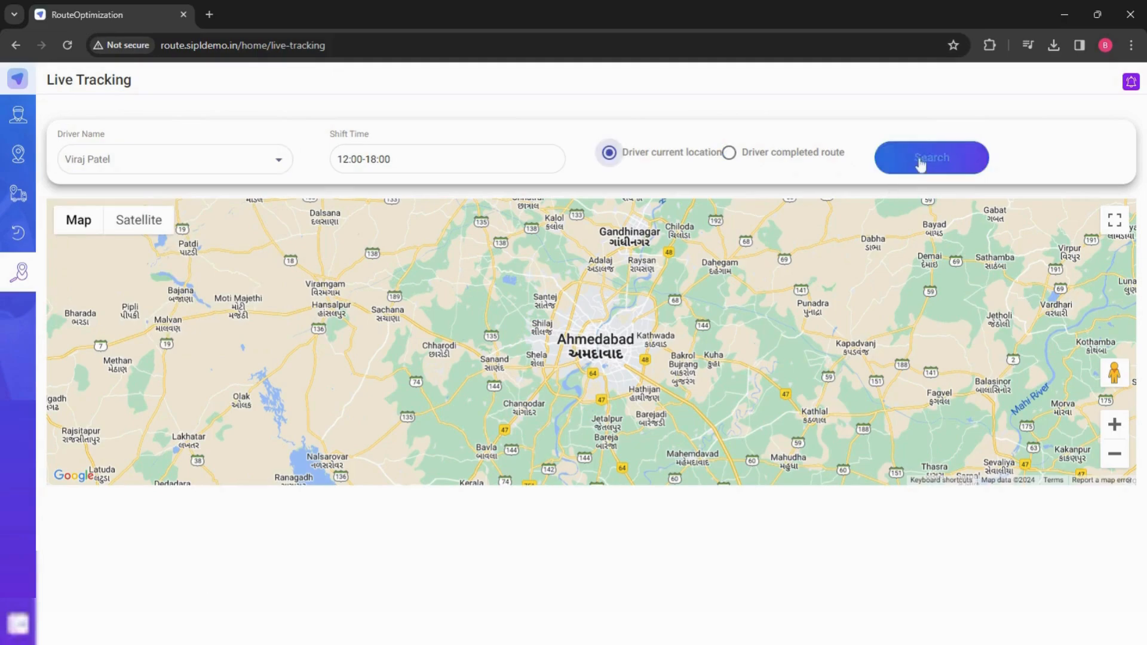
left_click(925, 157)
scroll(600, 325, "up", 5)
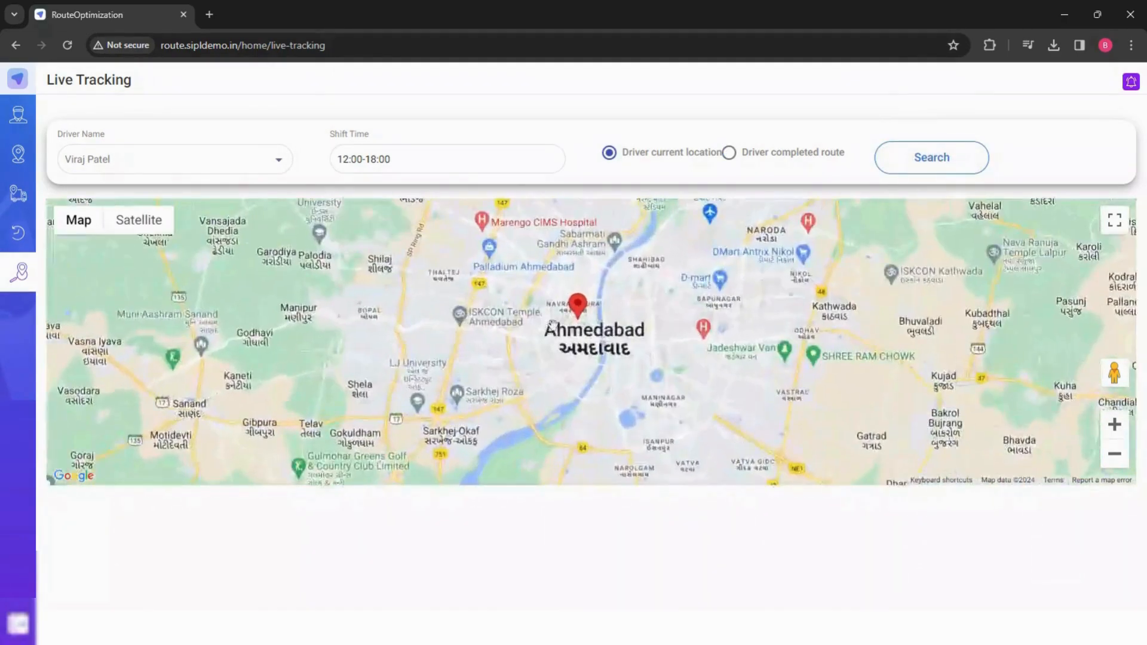
scroll(599, 324, "up", 4)
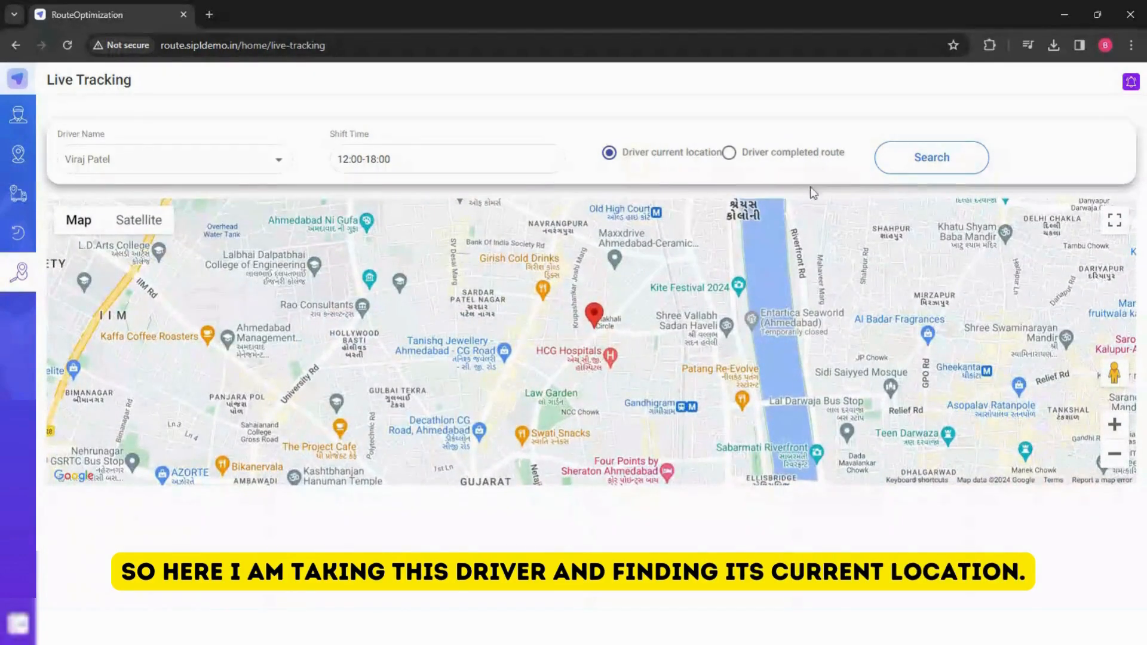
- Search the completed route of the 12:00 - 18:00 driver and examine it on the map
left_click(729, 153)
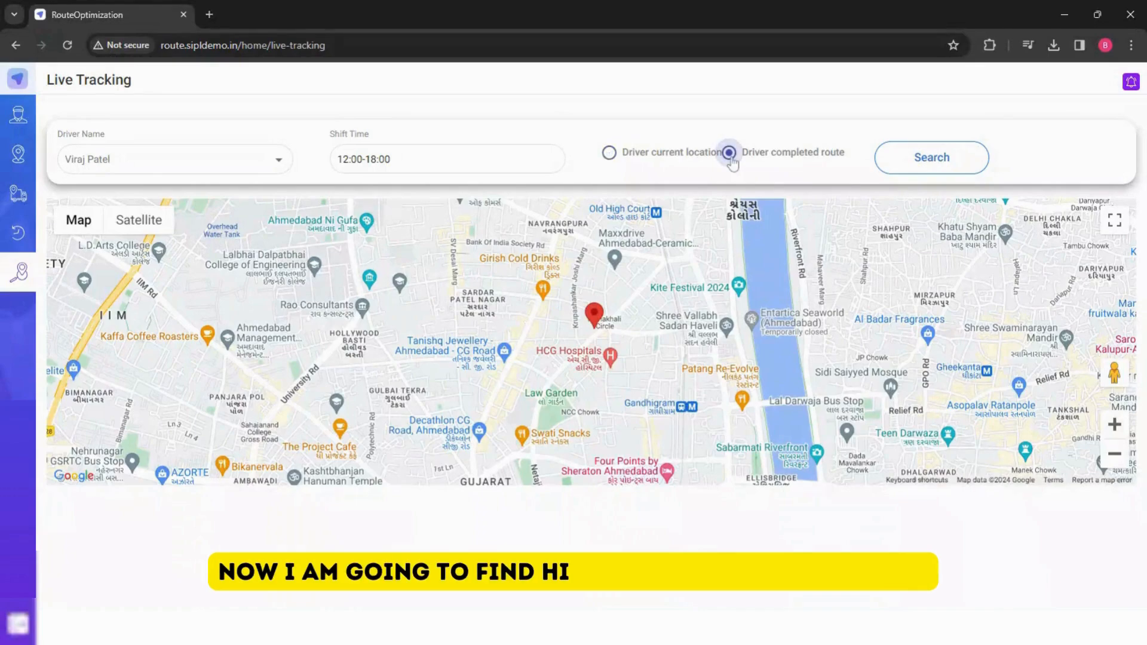
left_click(946, 172)
scroll(574, 335, "down", 3)
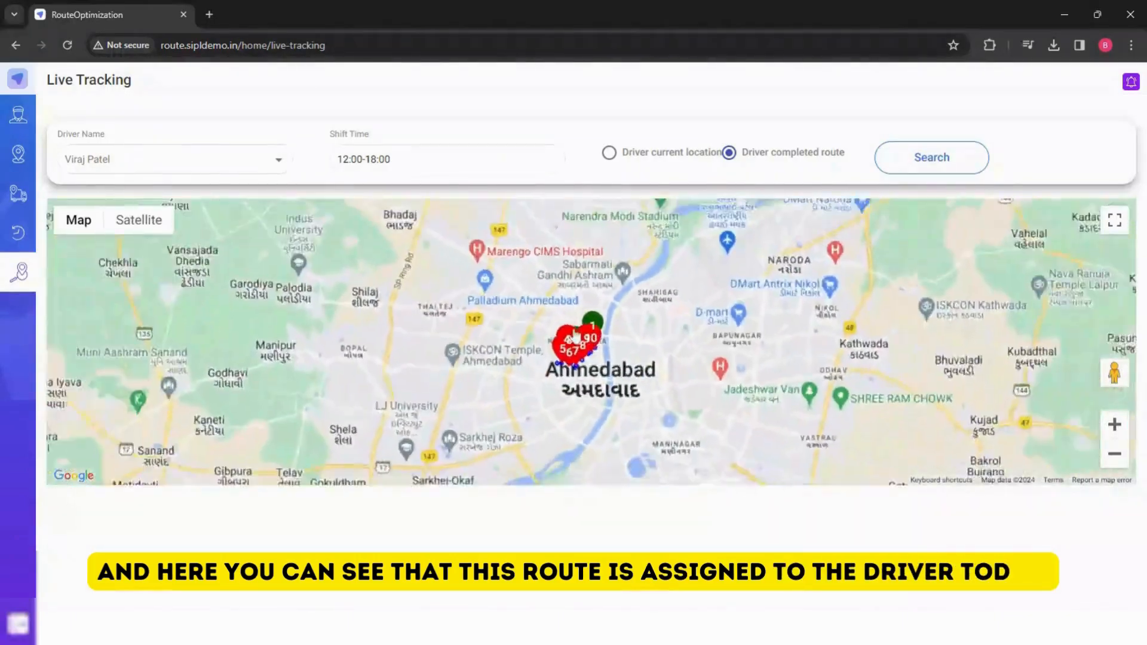
scroll(575, 336, "up", 2)
scroll(589, 399, "up", 4)
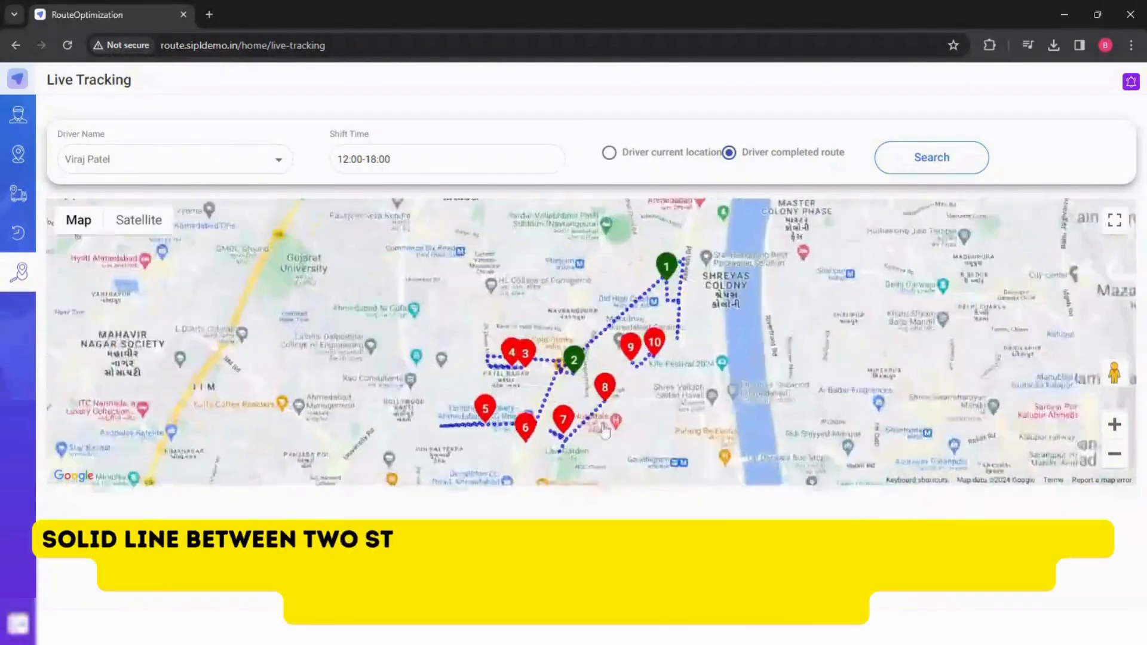
left_click_drag(617, 423, 612, 424)
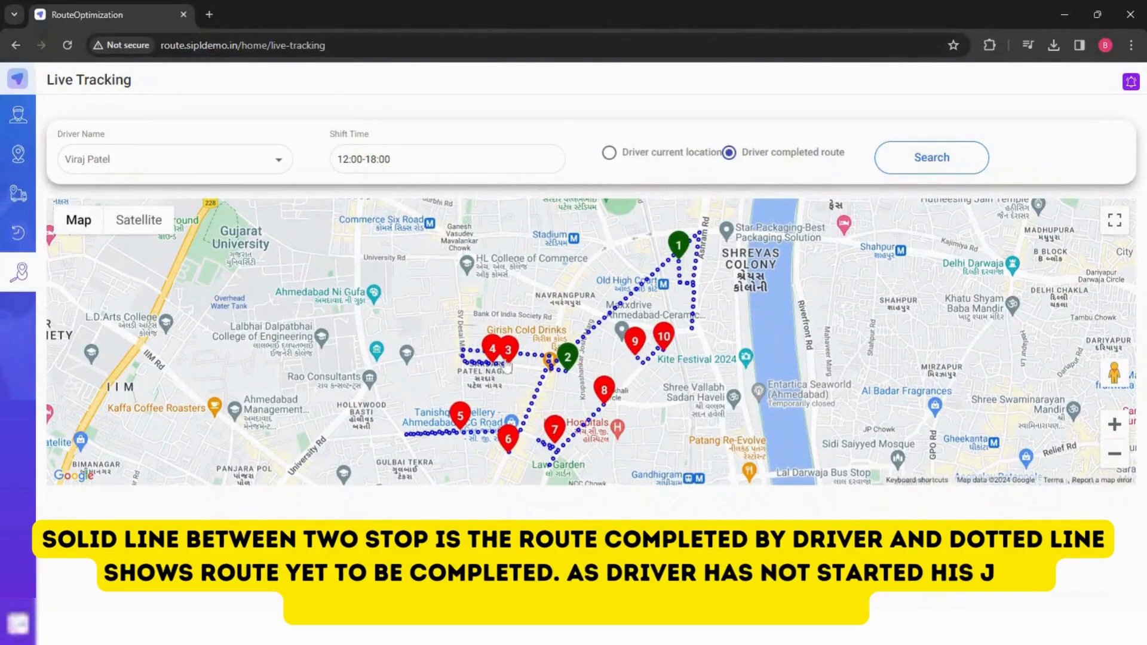
scroll(588, 382, "down", 4)
scroll(589, 398, "up", 4)
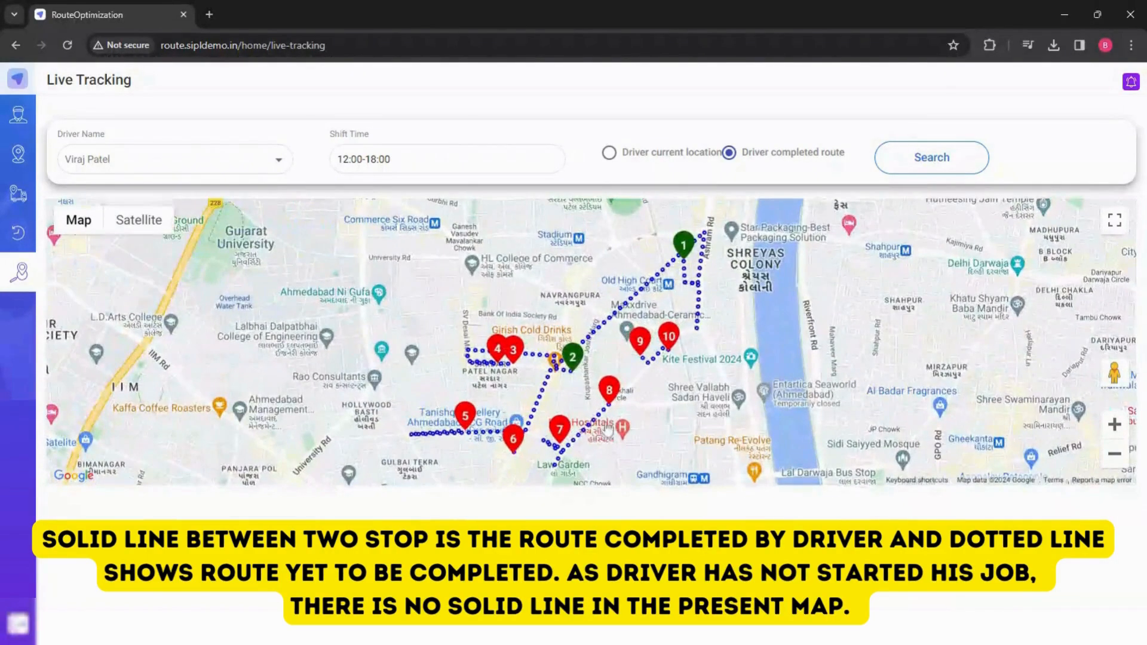
left_click_drag(617, 423, 611, 419)
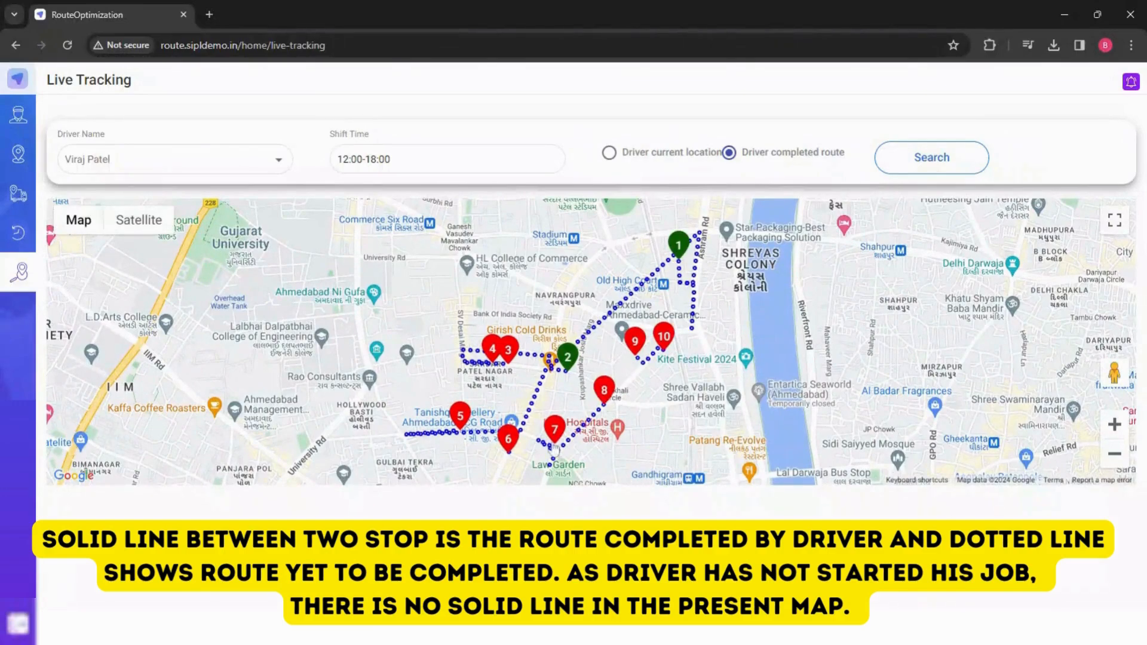
scroll(595, 365, "down", 4)
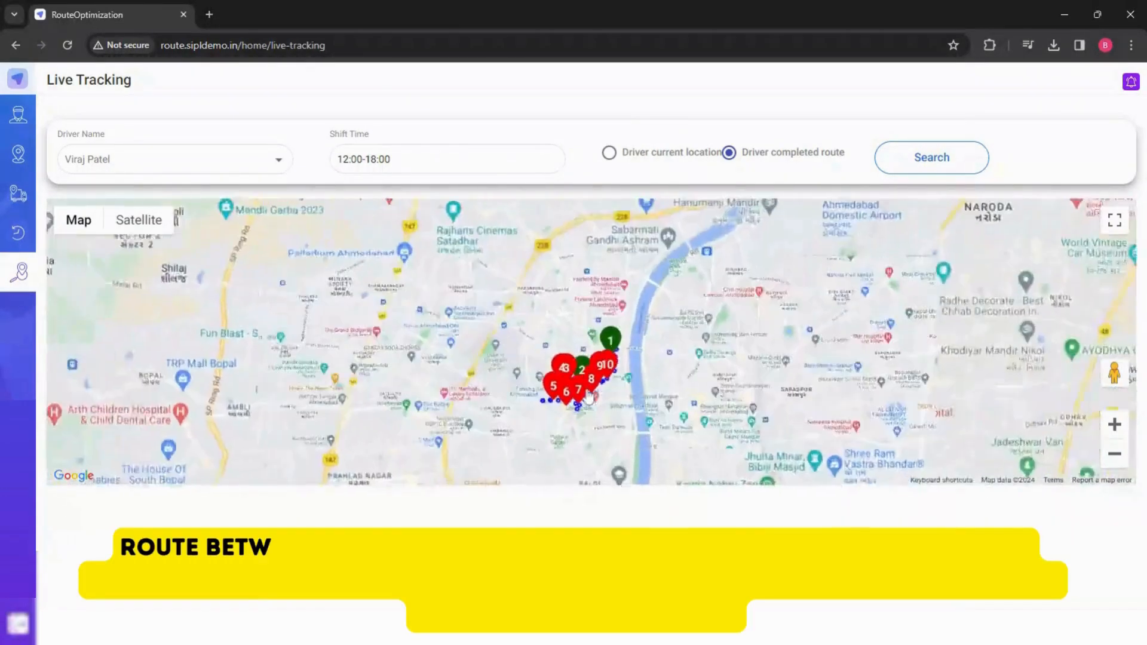
- Zoom and pan the map to inspect the 12:00 - 18:00 driver's completed route and stop markers
scroll(610, 406, "up", 4)
left_click_drag(617, 423, 612, 423)
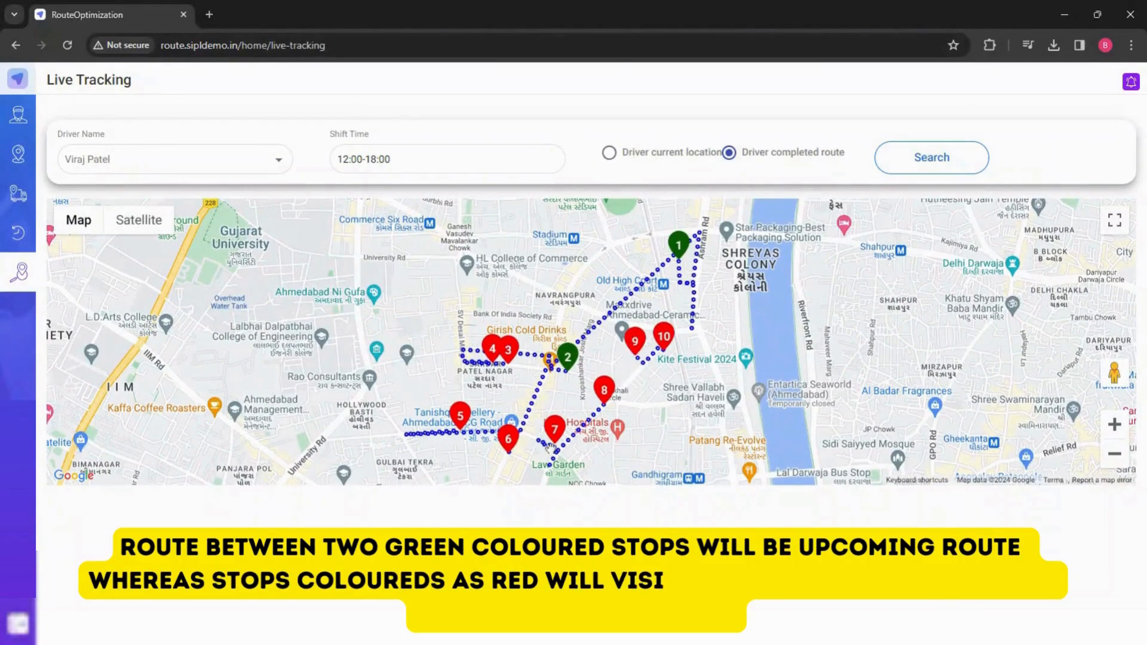
scroll(589, 397, "down", 3)
scroll(589, 397, "up", 3)
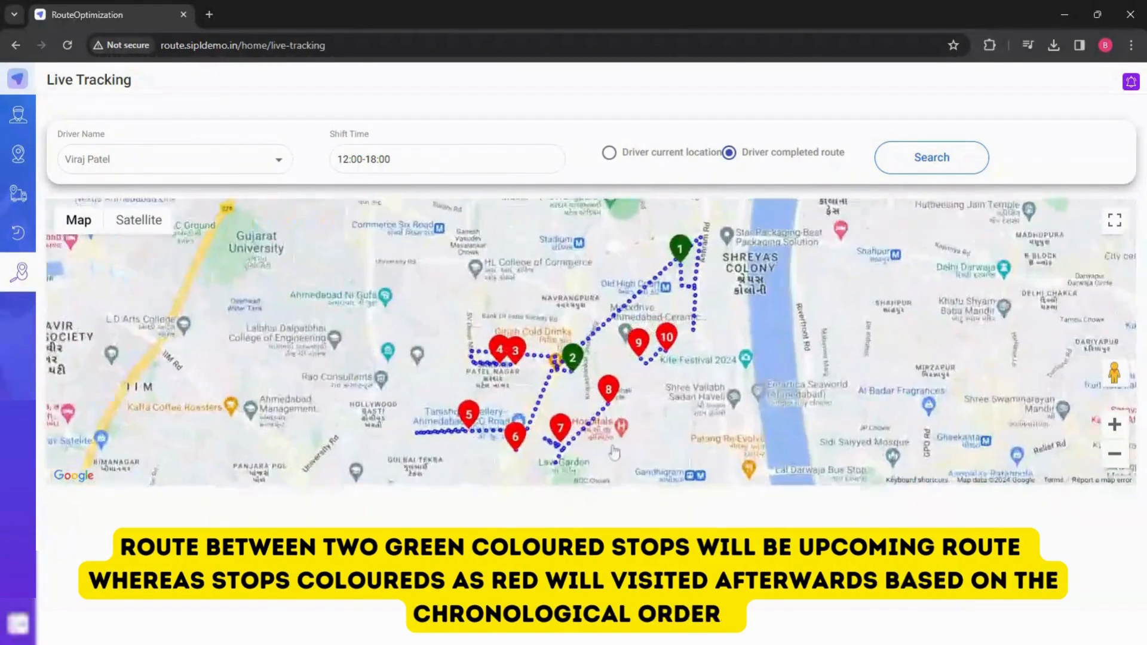
left_click_drag(616, 423, 610, 420)
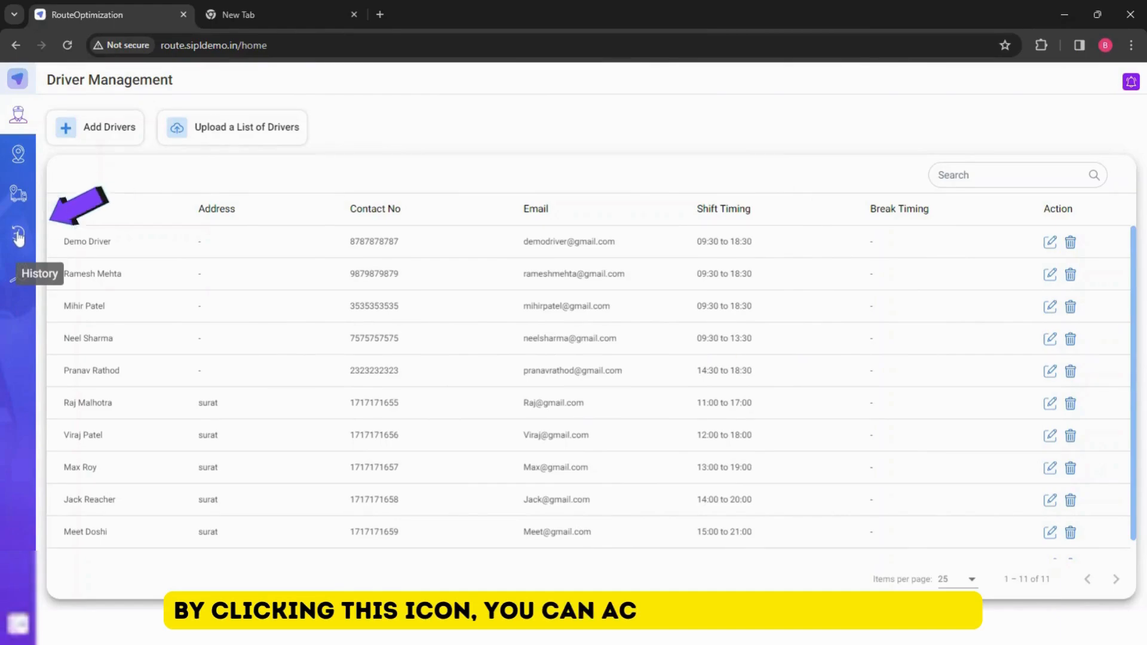
- Open History and view the details of the 02/01/2024 delivery record for the 14:00 - 20:00 shift
left_click(19, 236)
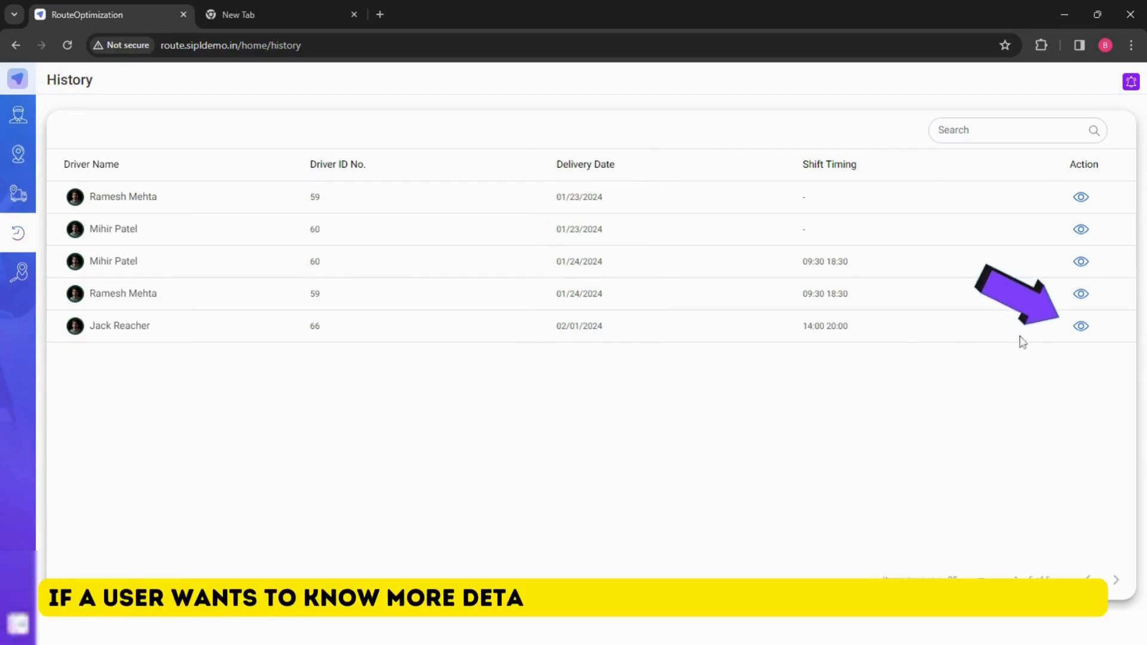
left_click(1082, 328)
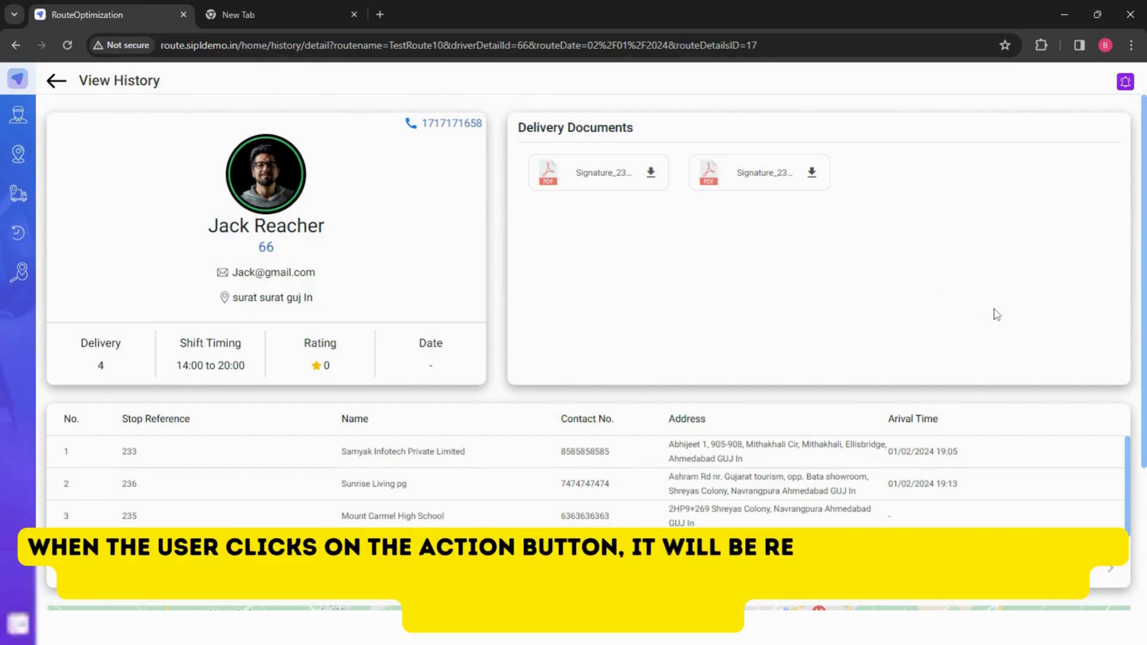
scroll(994, 315, "down", 3)
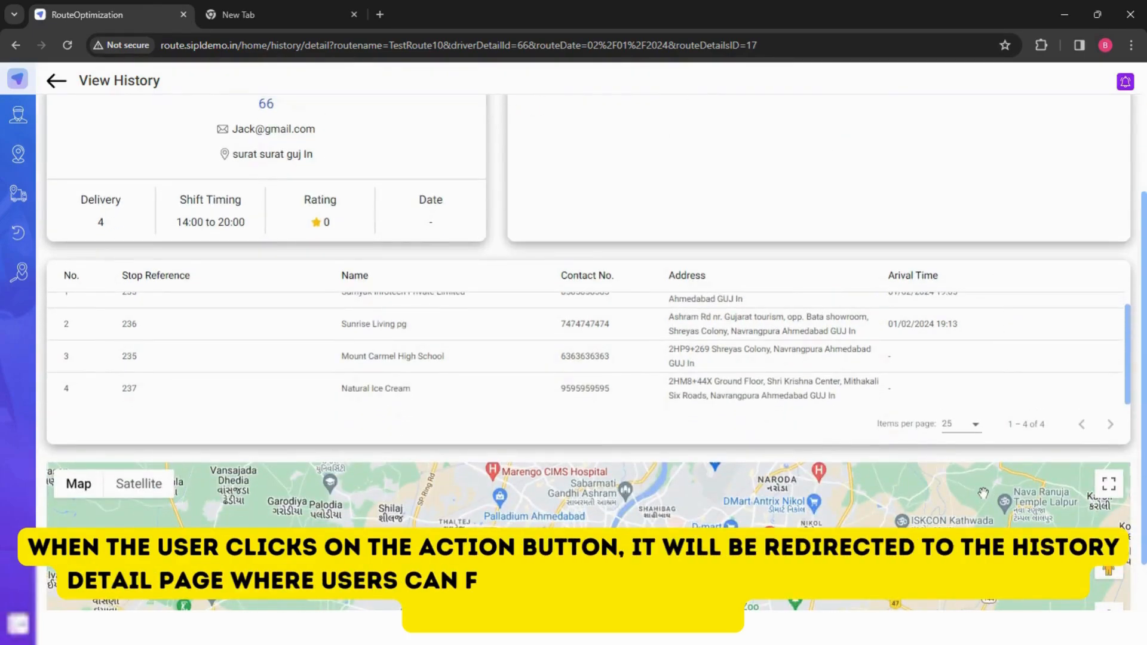
scroll(948, 210, "up", 3)
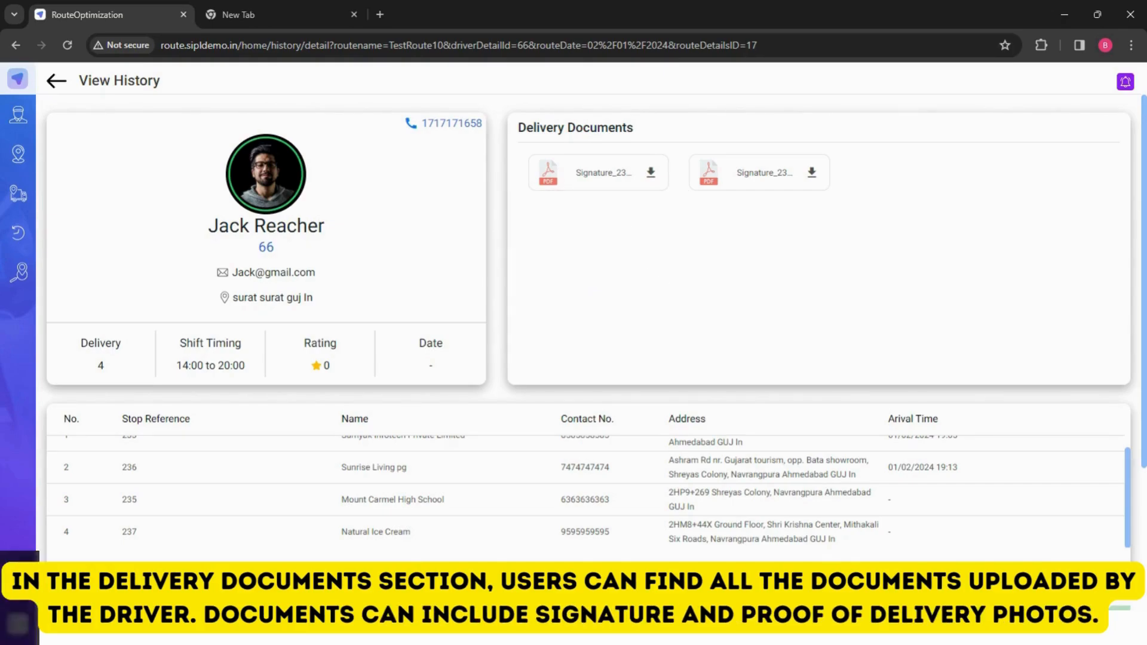
- Download the first signature document and zoom into the delivered stops on the history map
left_click(650, 176)
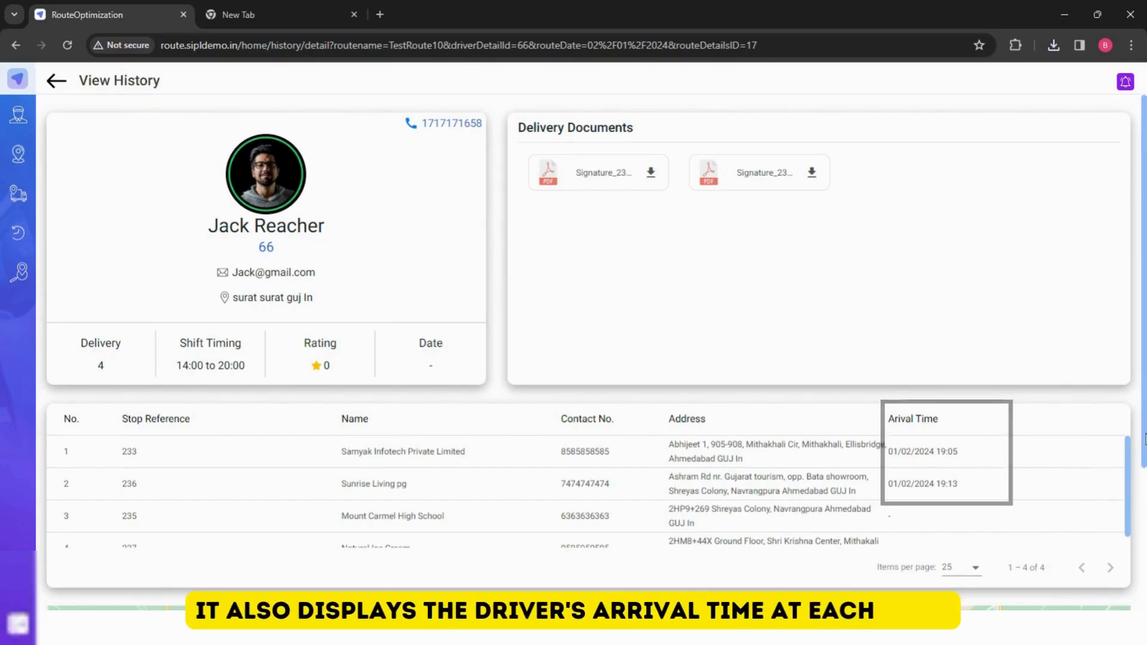
scroll(593, 500, "down", 4)
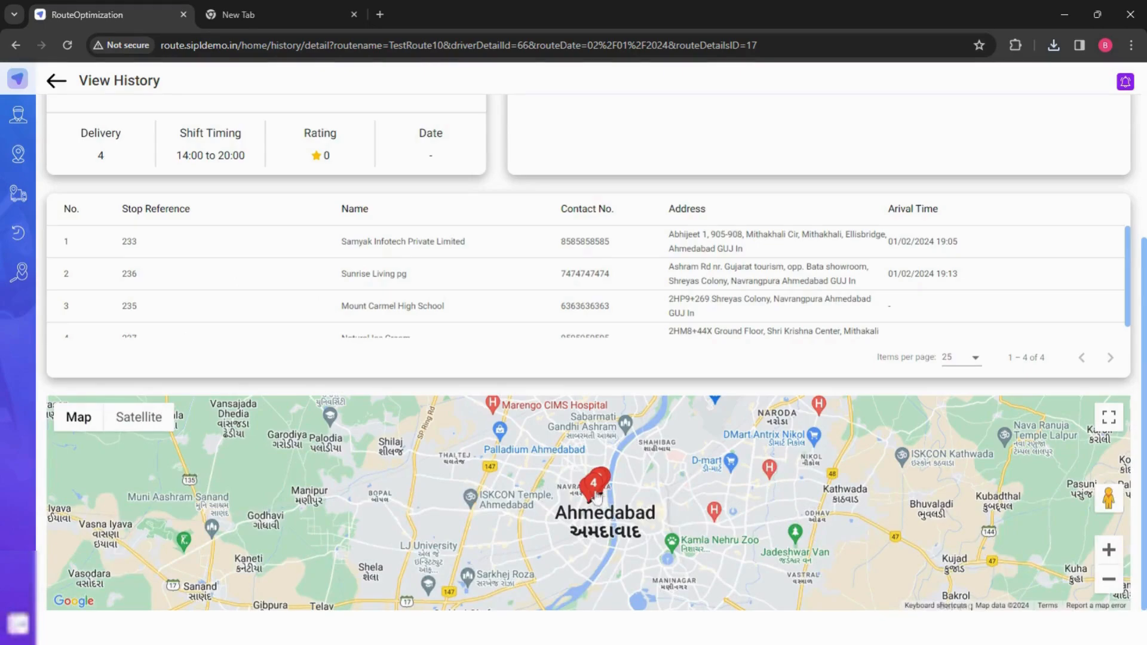
left_click(594, 491)
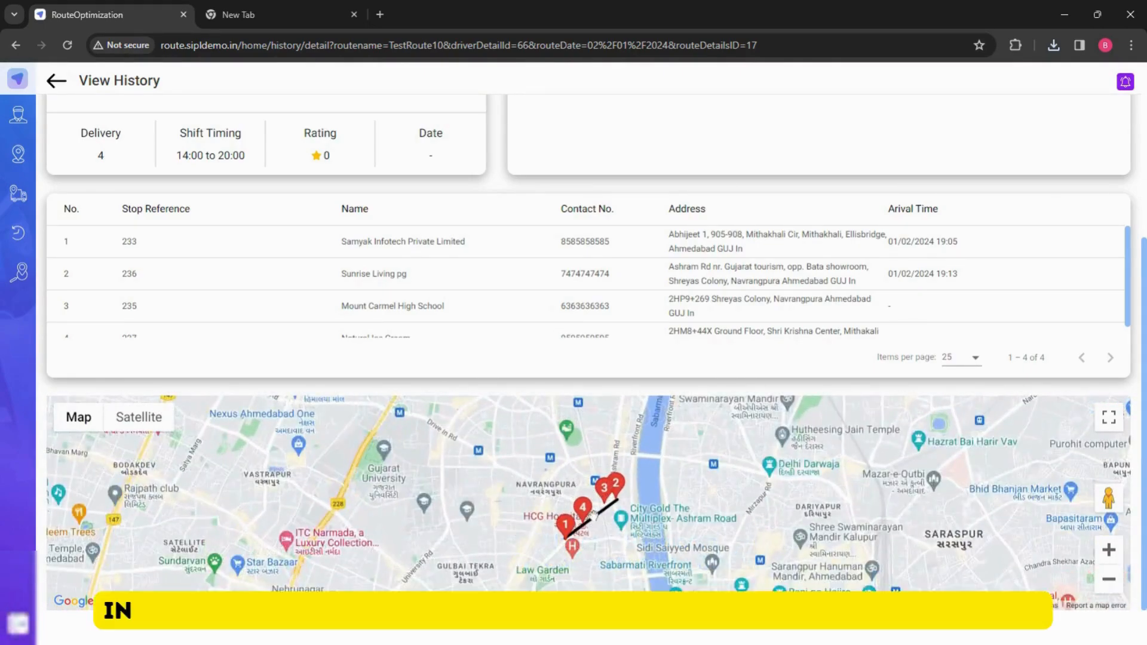
scroll(592, 500, "up", 1)
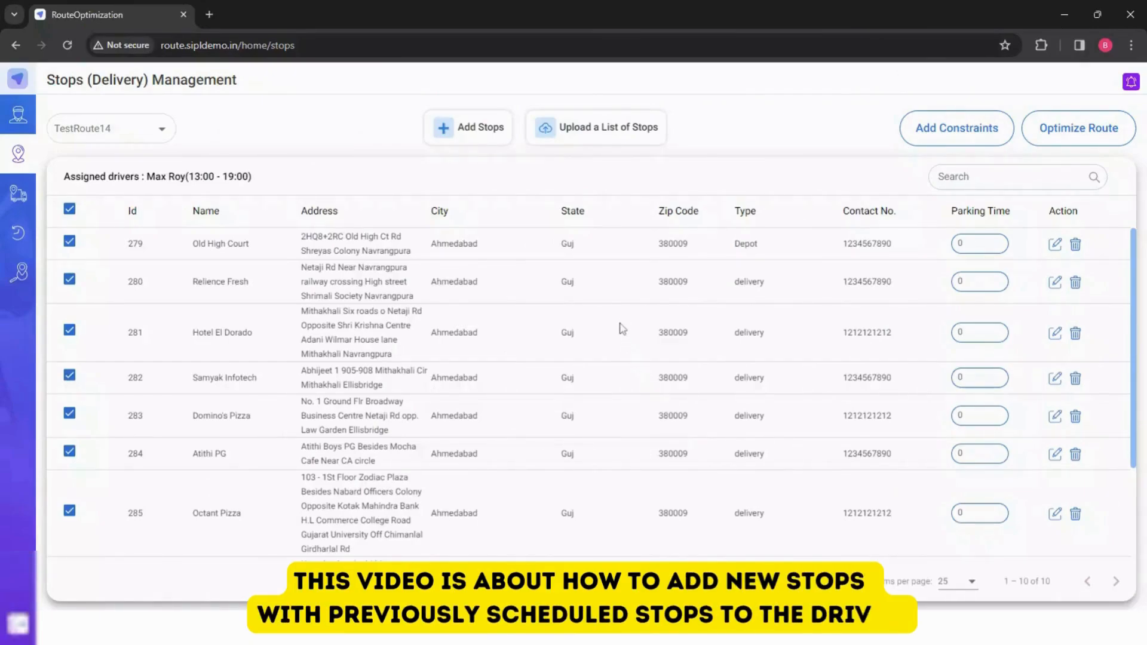
- Optimize the TestRoute14 stops and expand the driver timeline on the suggested route
left_click(1093, 129)
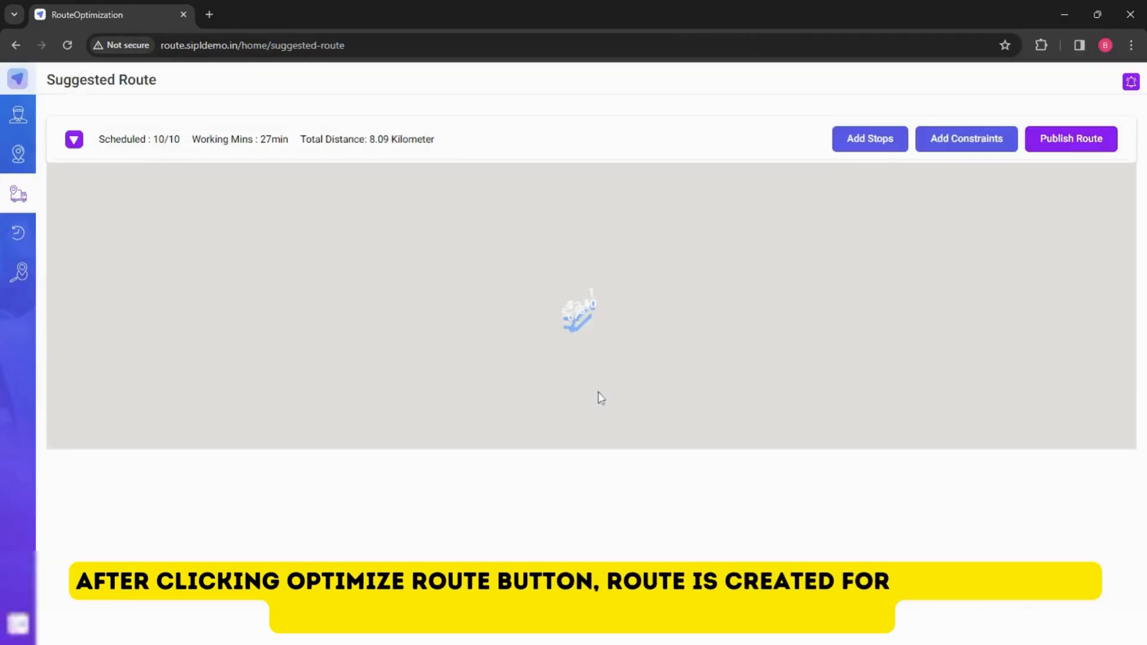
scroll(582, 308, "up", 5)
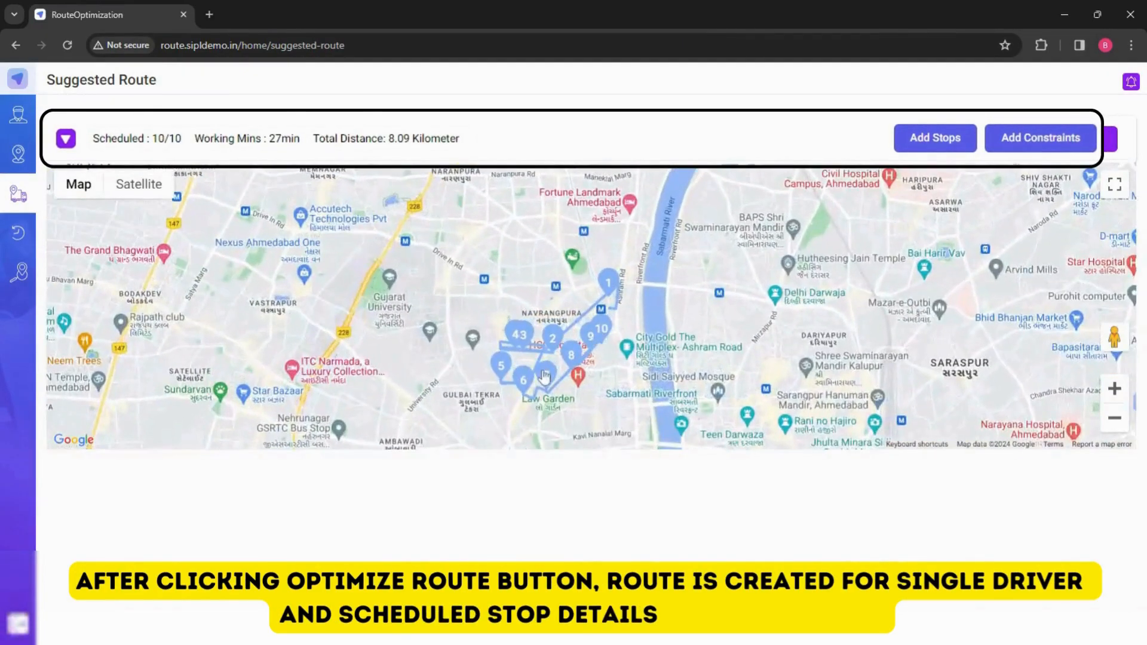
left_click(67, 141)
- Open and close the stop details for stops 2 and 5 on the driver's timeline
left_click(549, 224)
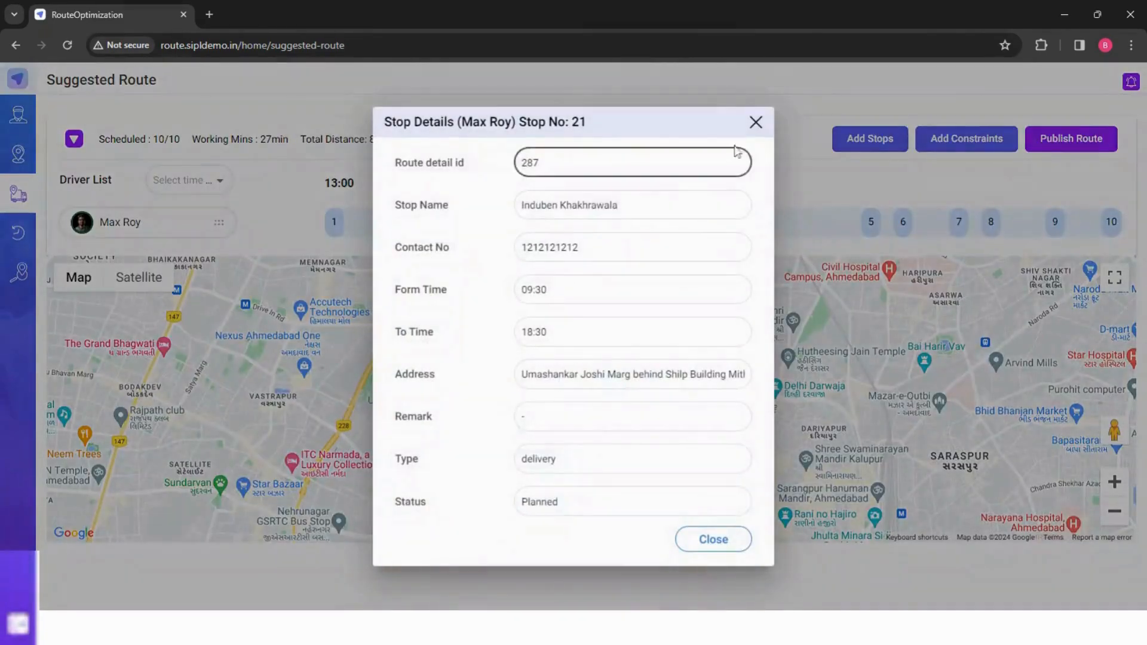
left_click(756, 122)
left_click(871, 221)
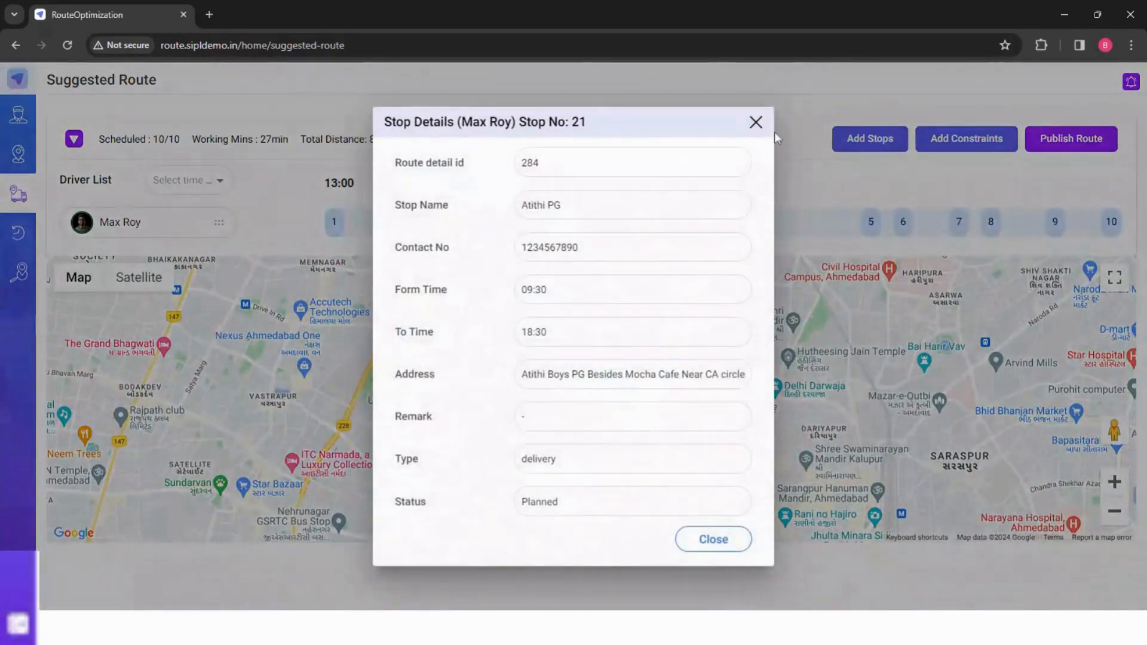
left_click(755, 121)
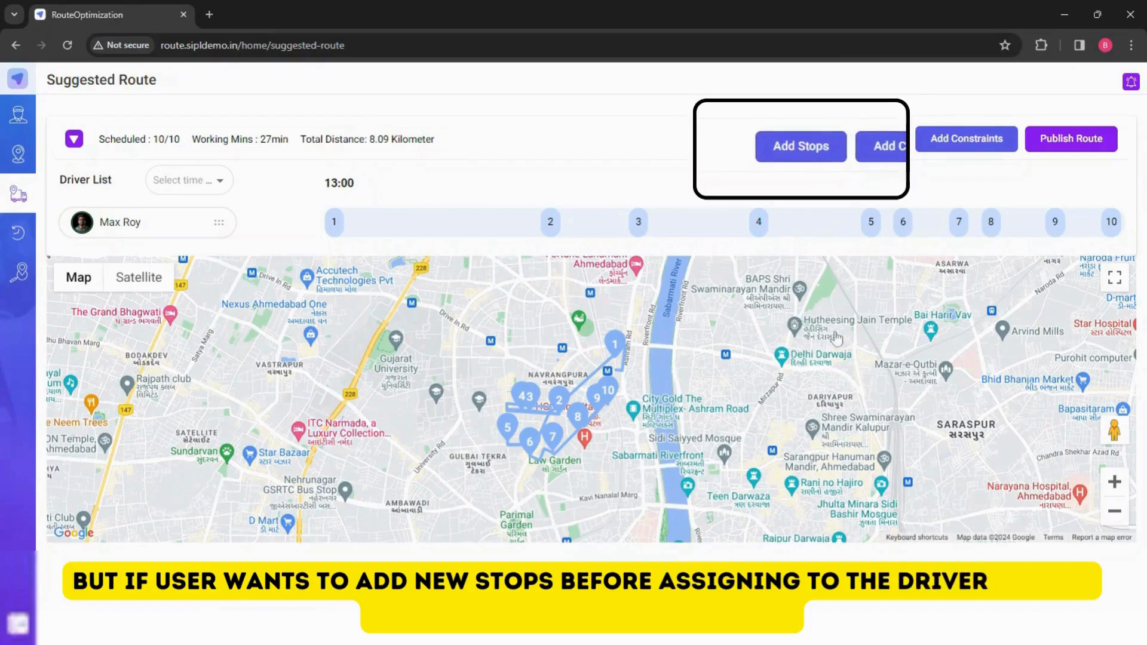
- Add a new stop named Yanki Sizzlerr - Executive Lunch Ahmedabad and enter its contact number
left_click(870, 140)
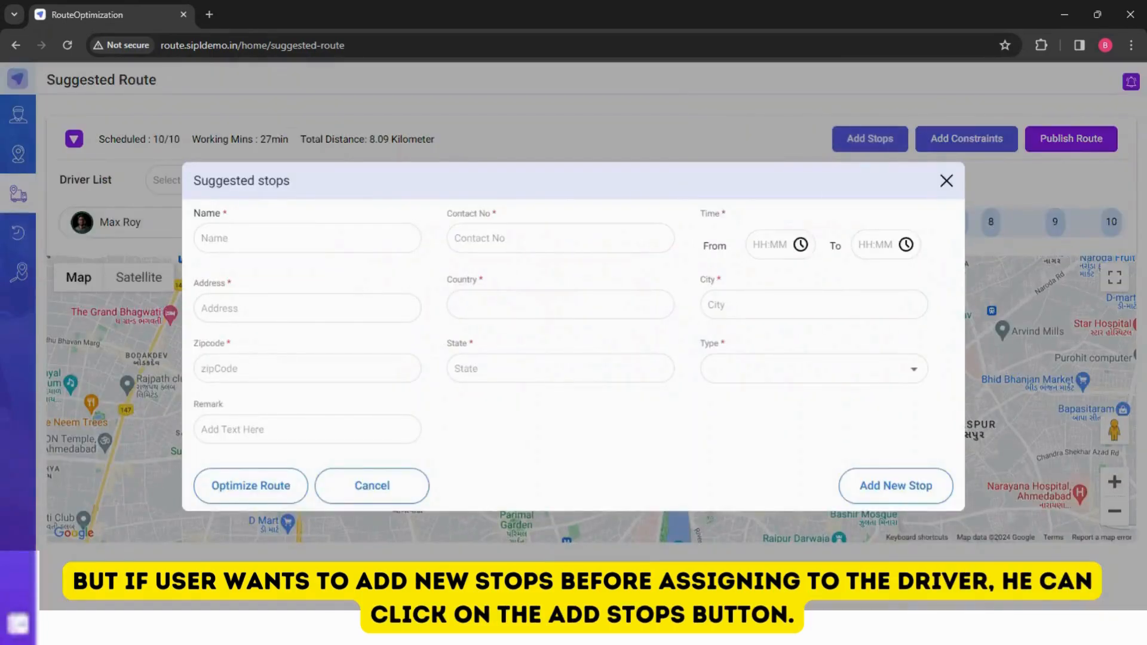
left_click(307, 238)
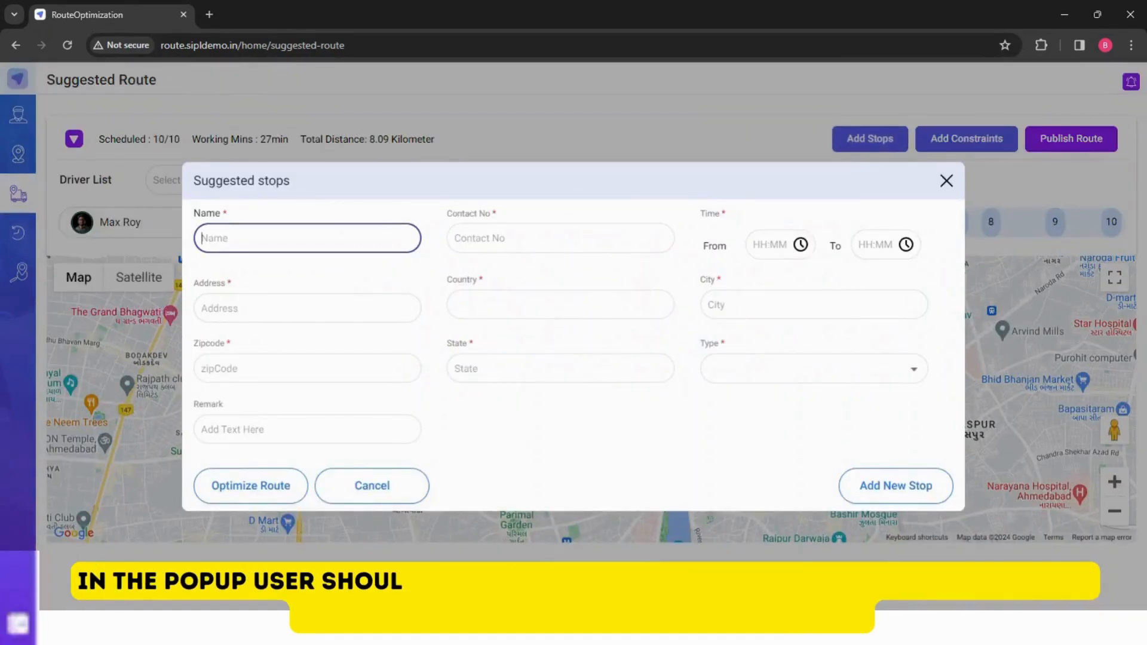
type("Yanki Sizzlerr - Executive Lunch Ahmedabad")
left_click(469, 244)
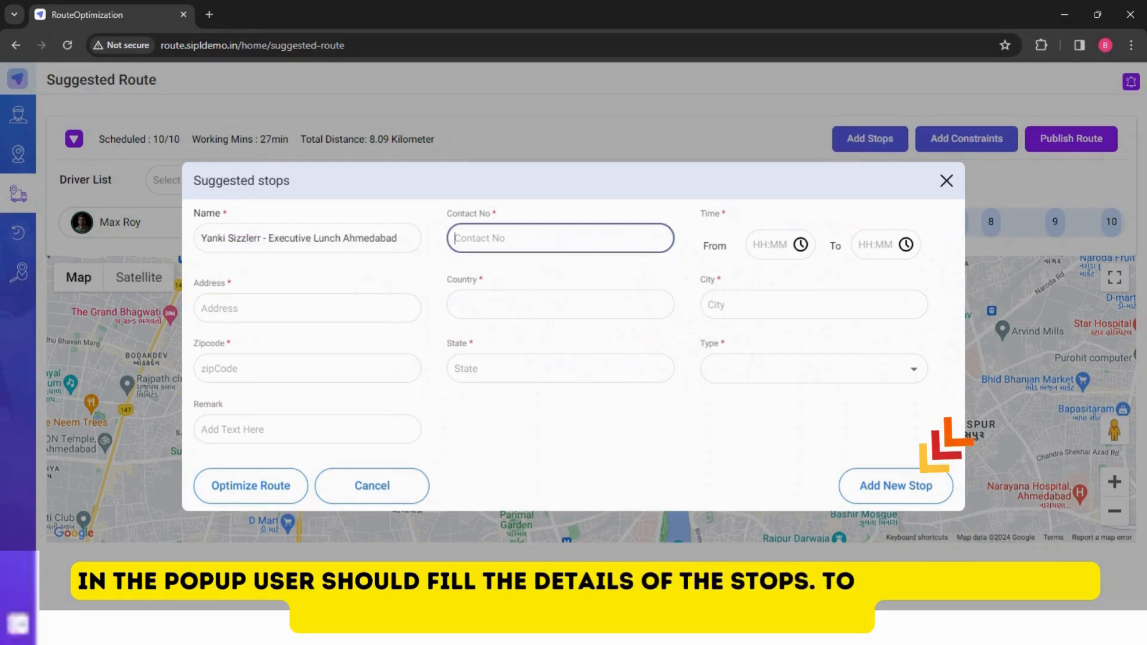
type("4")
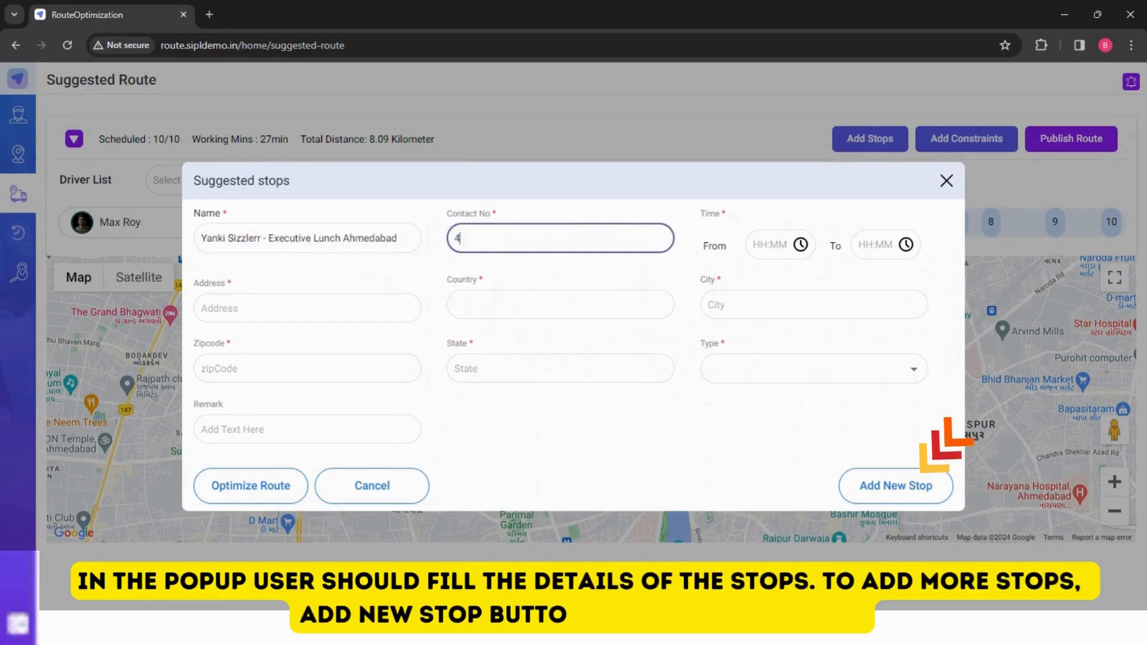
type("242424242")
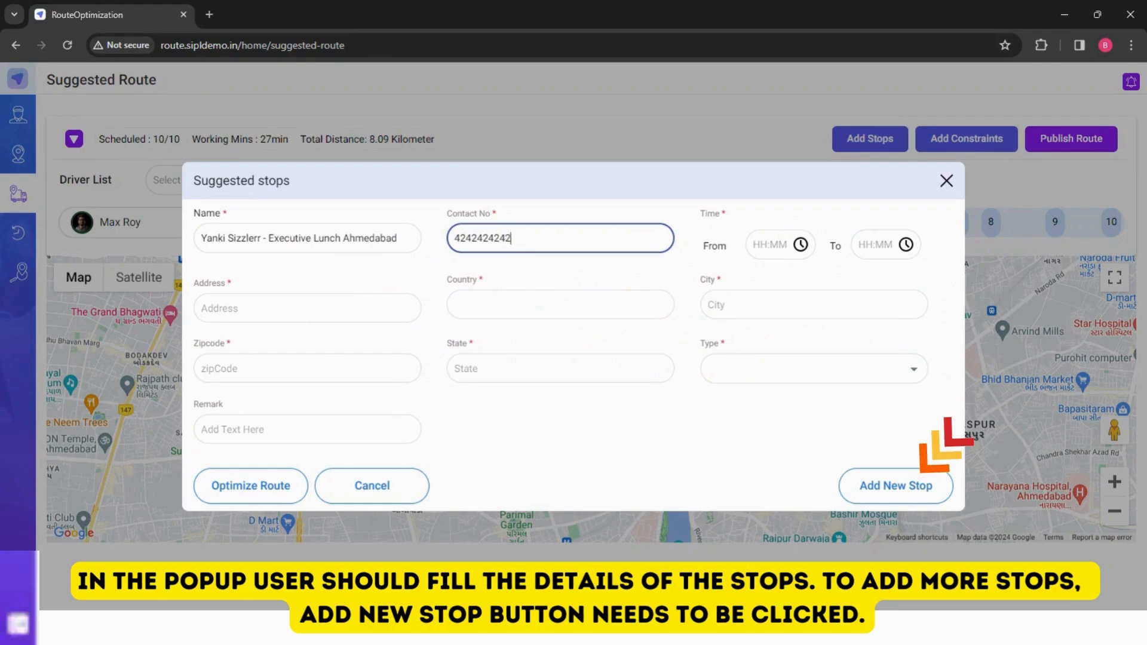
- Set the new stop's start time to 10:00 using the clock picker
left_click(801, 244)
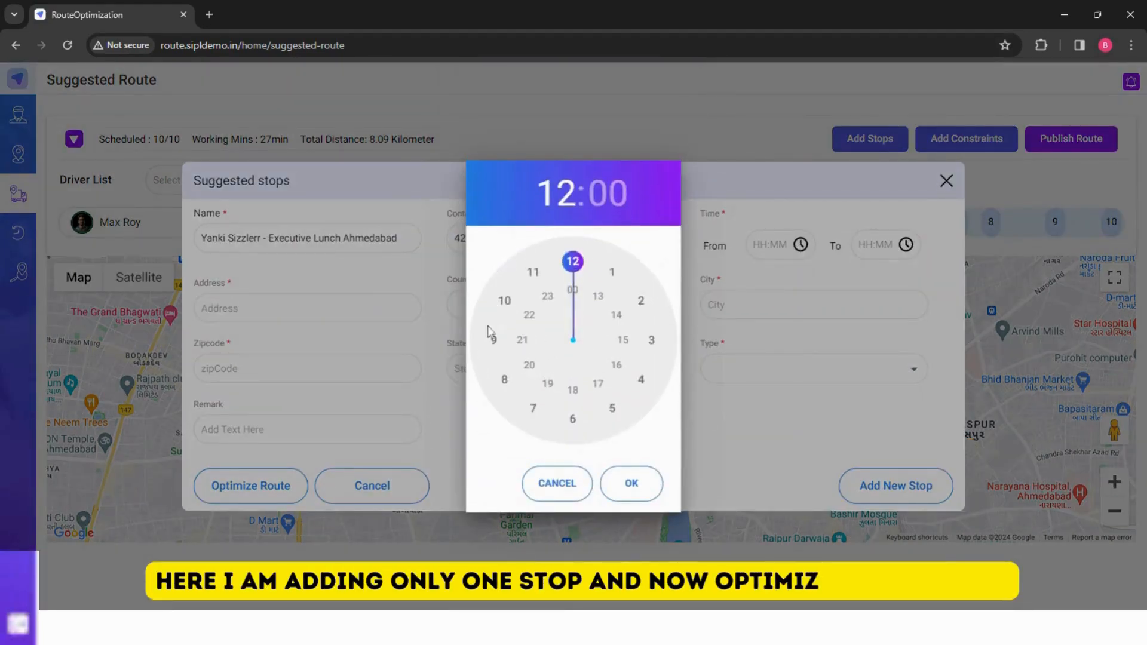
left_click(505, 300)
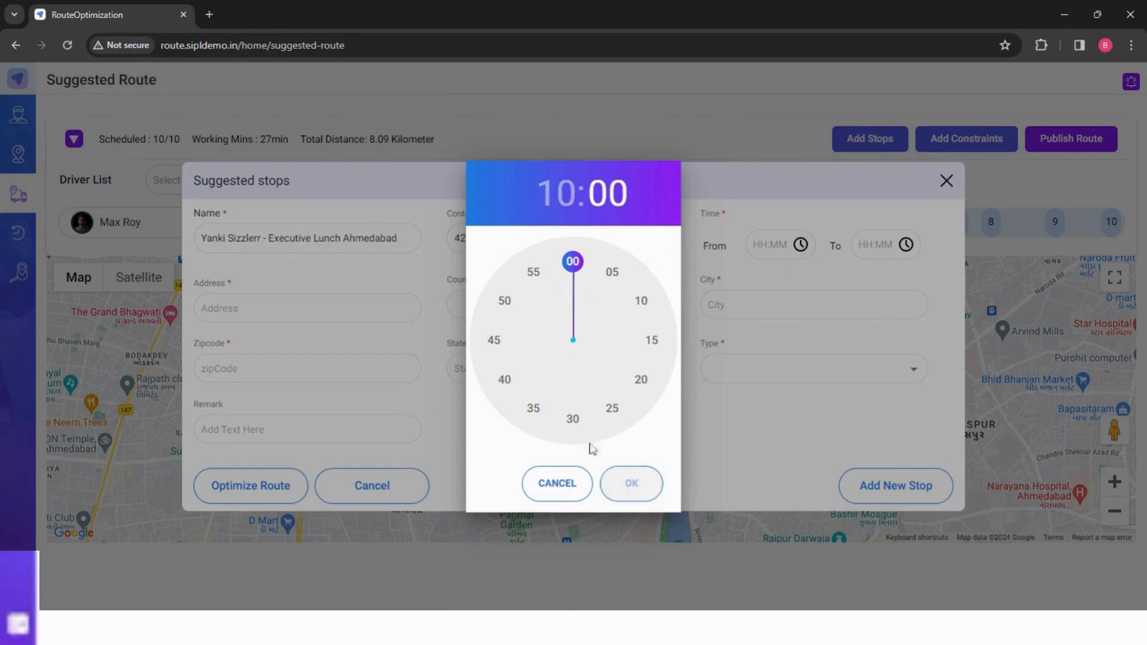
left_click(622, 486)
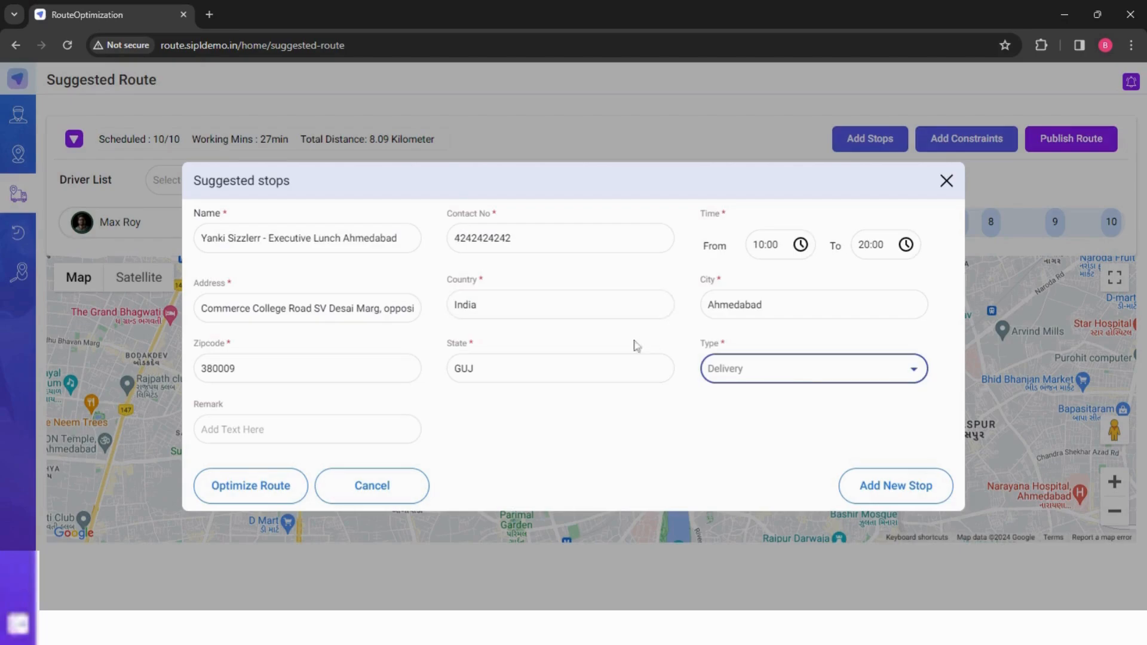
- Optimize the route with the new stop and review the new stop's details on the timeline
left_click(269, 493)
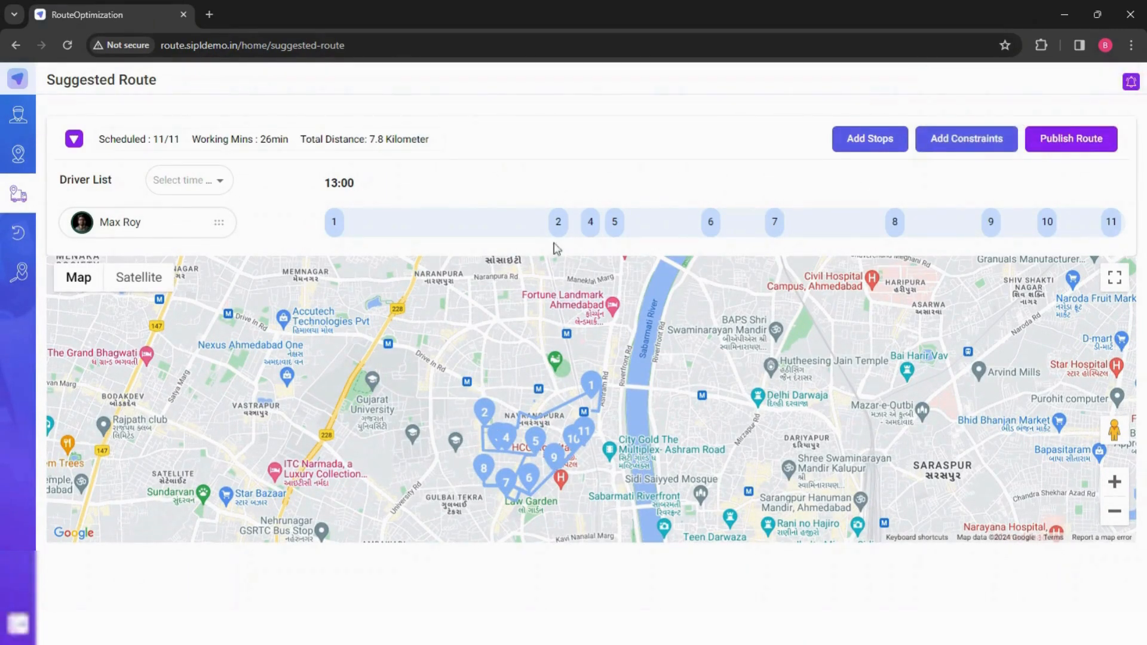
left_click(560, 231)
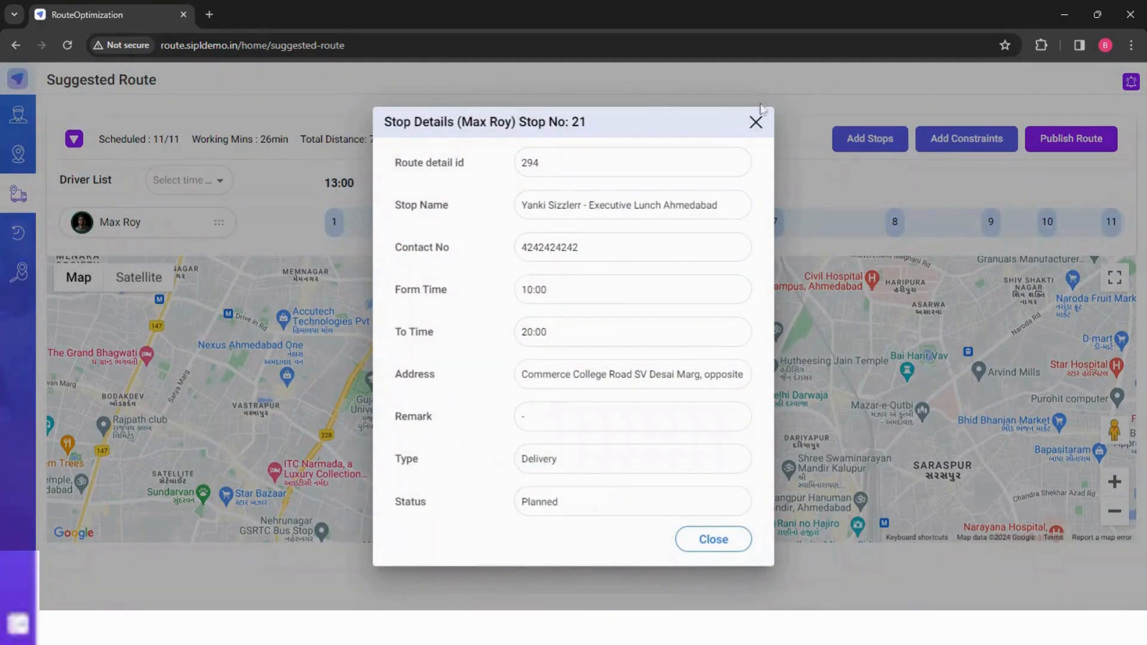
left_click(754, 131)
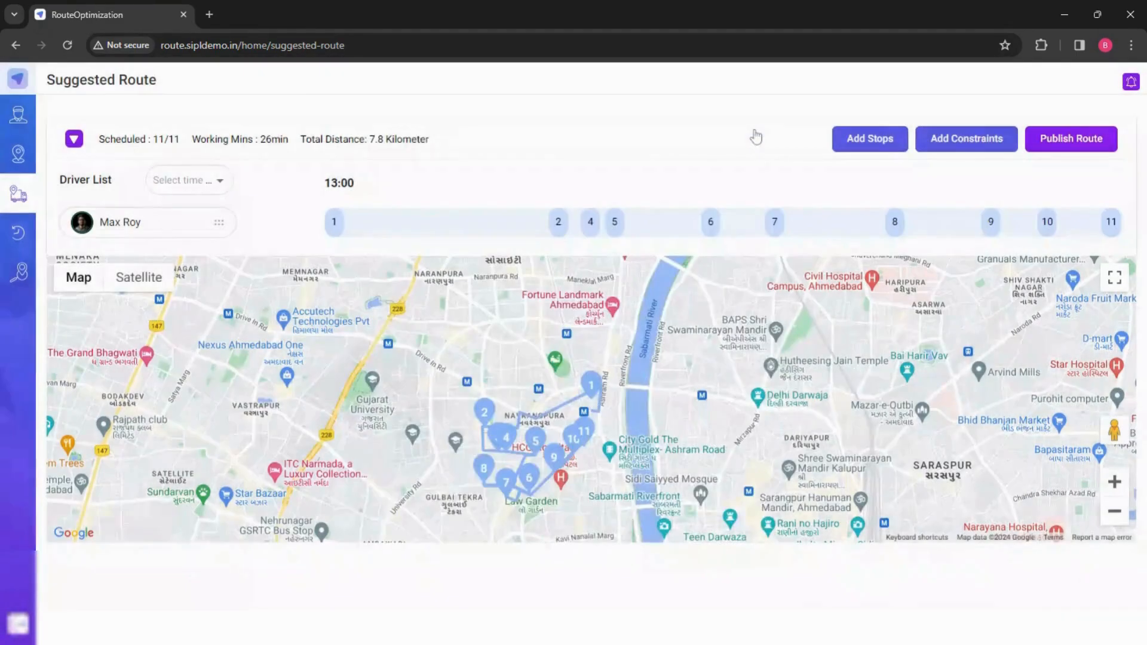
- Add an Assign Driver constraint adding the 12:00 - 18:00 driver to the 13:00 - 19:00 driver, then save and optimize
left_click(968, 138)
left_click(299, 343)
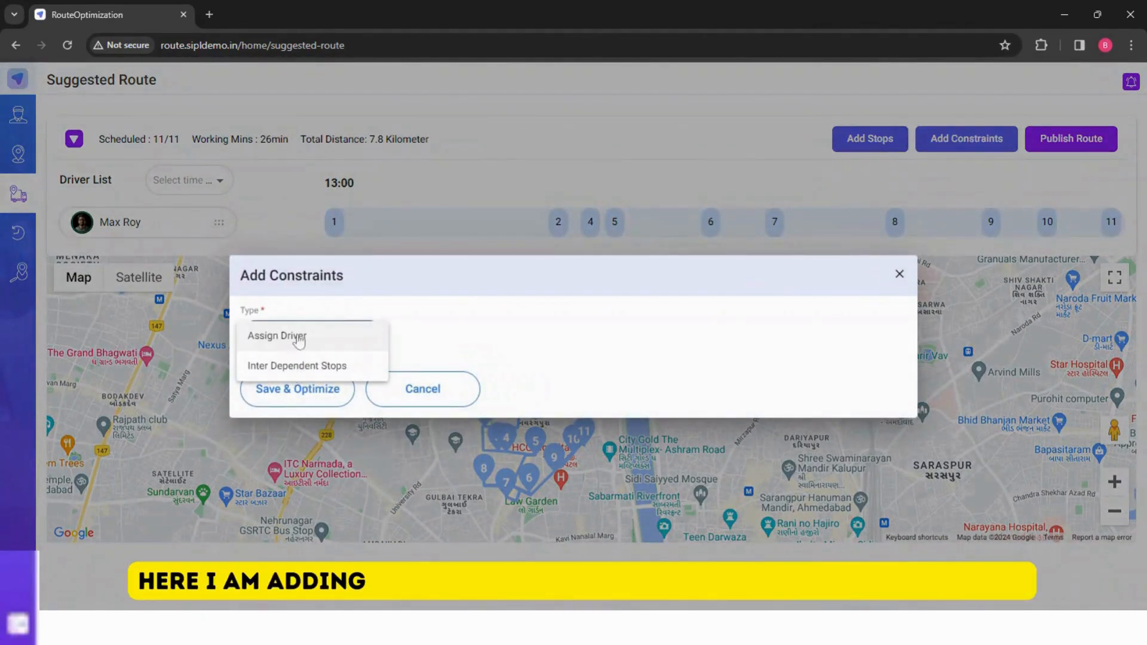
left_click(303, 338)
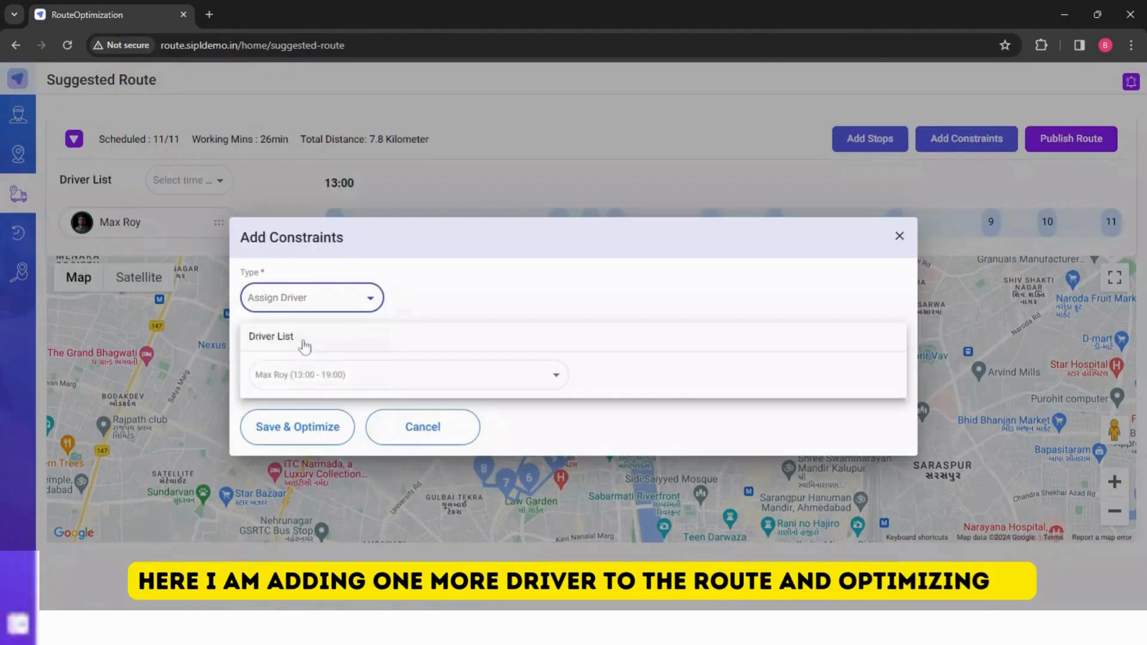
left_click(291, 377)
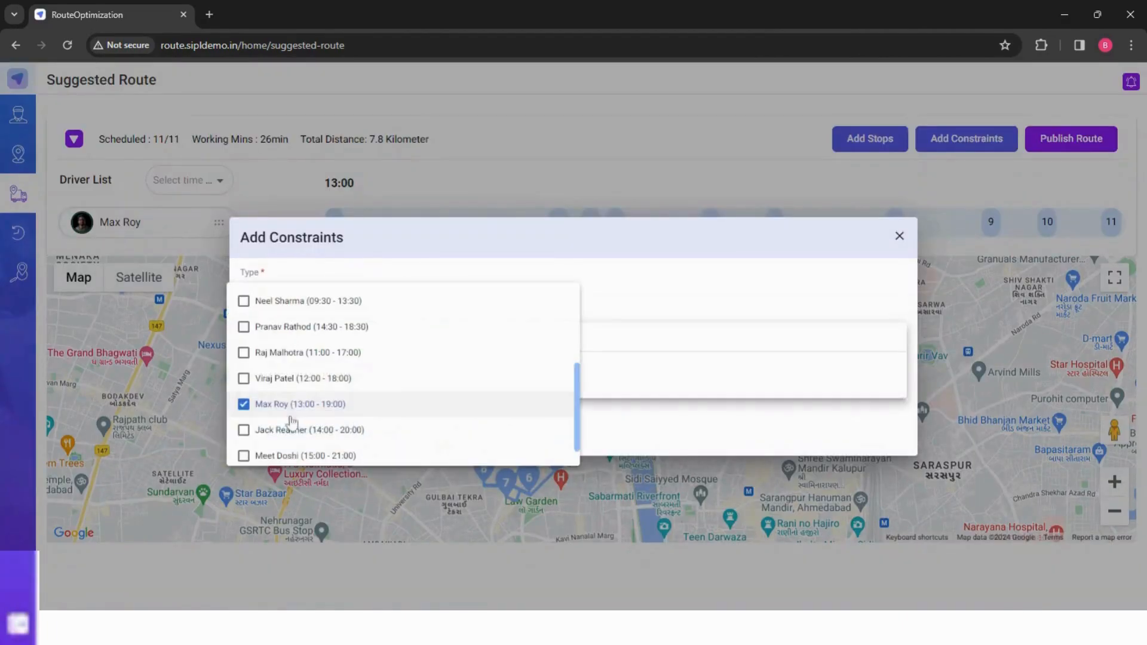
left_click(305, 382)
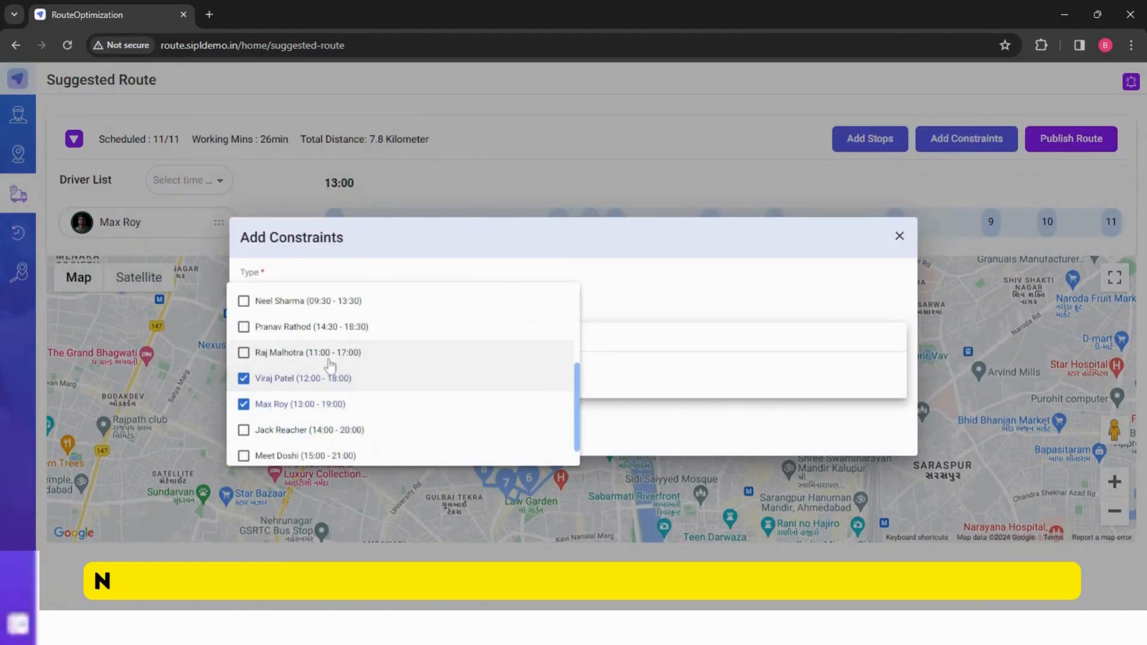
left_click(723, 292)
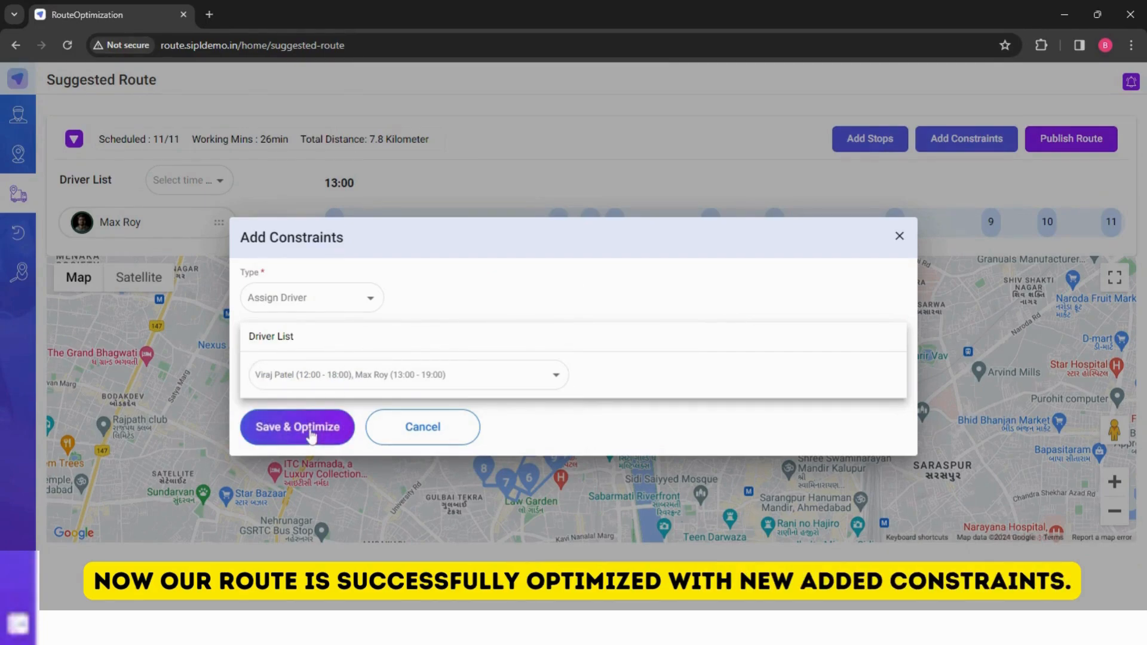
left_click(286, 428)
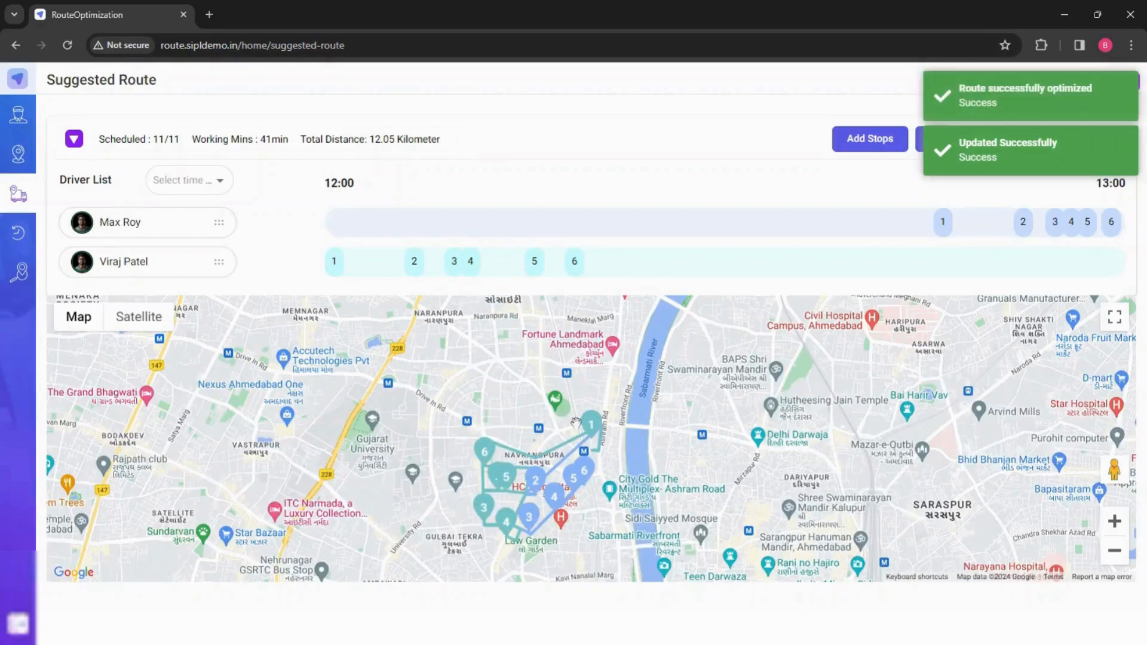
left_click_drag(504, 491, 507, 429)
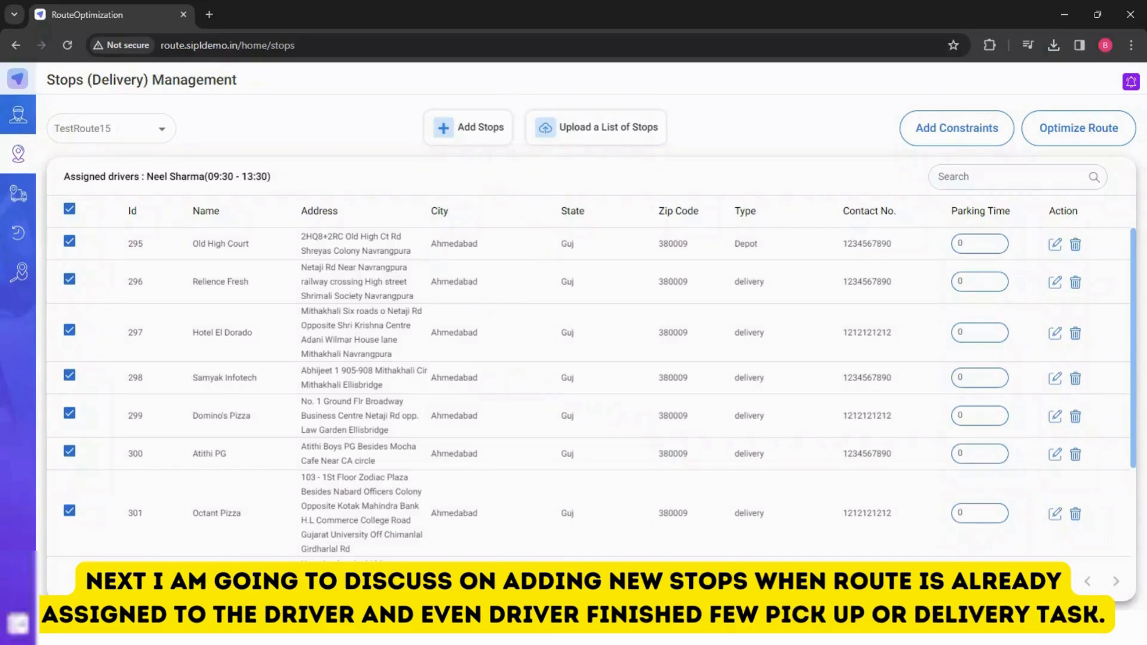
scroll(515, 379, "down", 3)
scroll(274, 303, "up", 3)
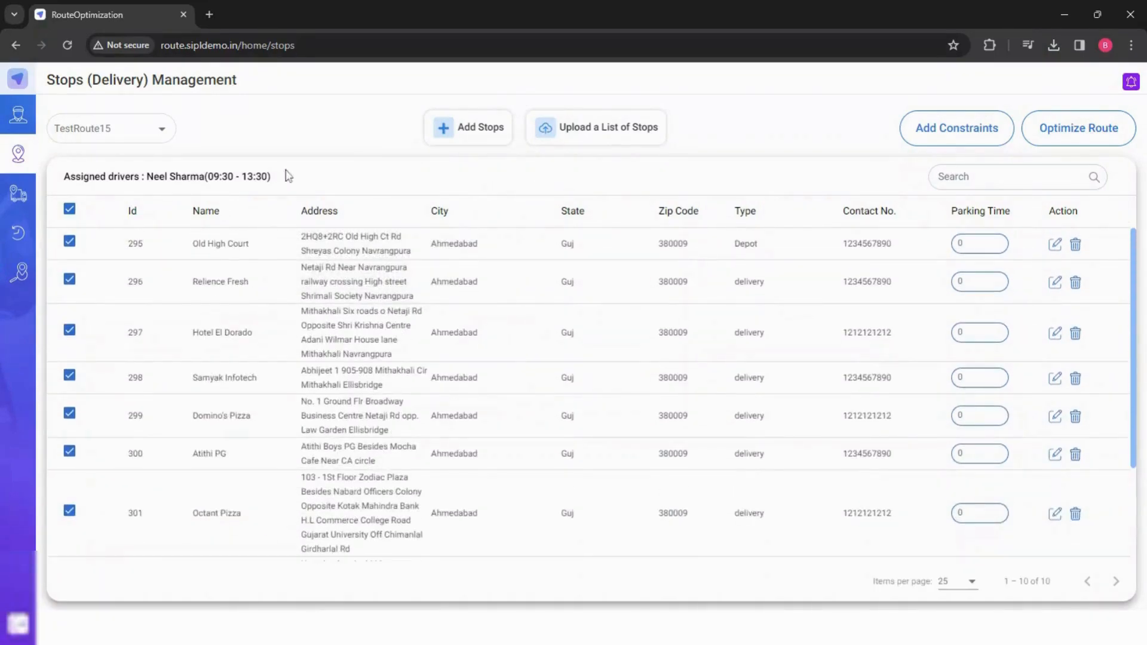
- Optimize the route for TestRoute15's selected stops
scroll(278, 320, "down", 3)
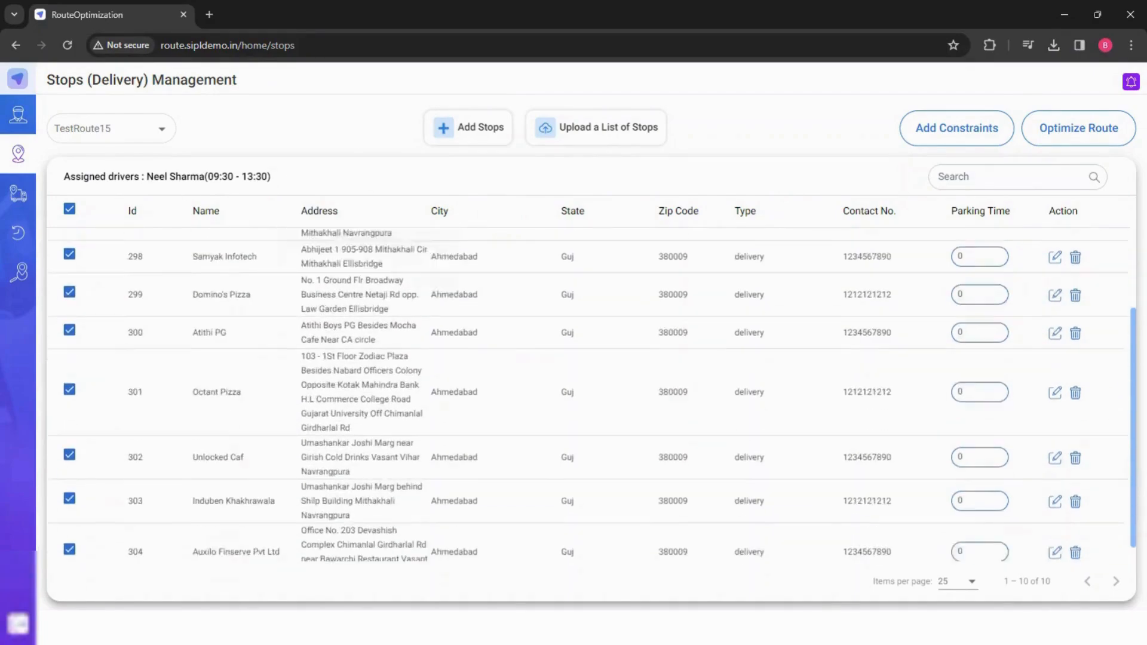
scroll(278, 320, "up", 3)
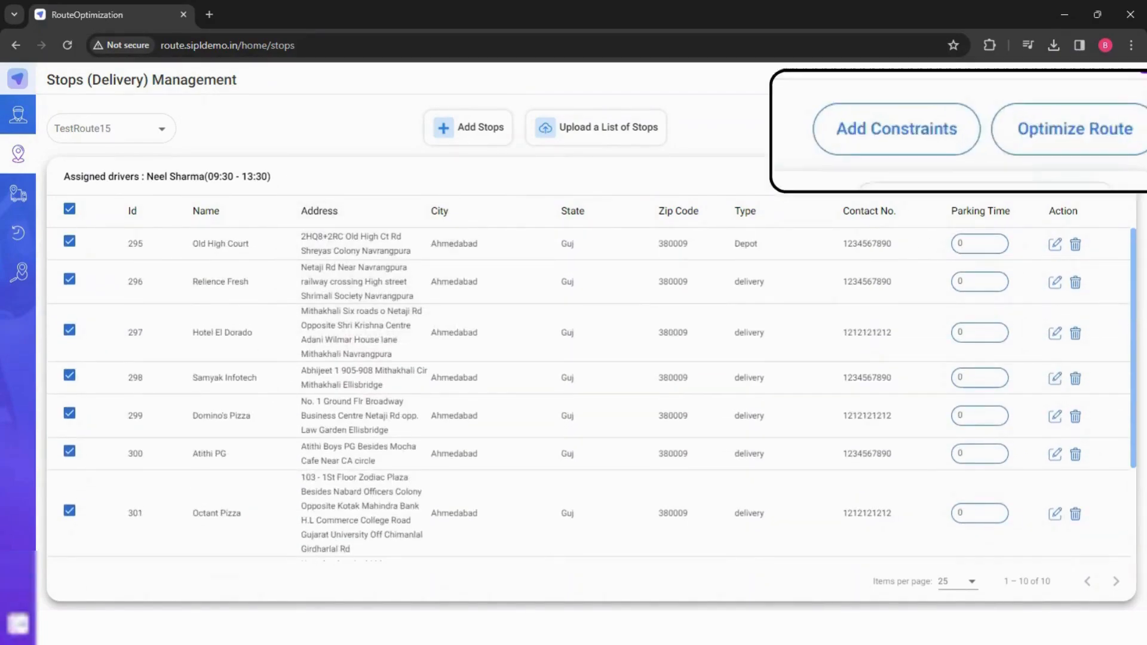
left_click(1038, 141)
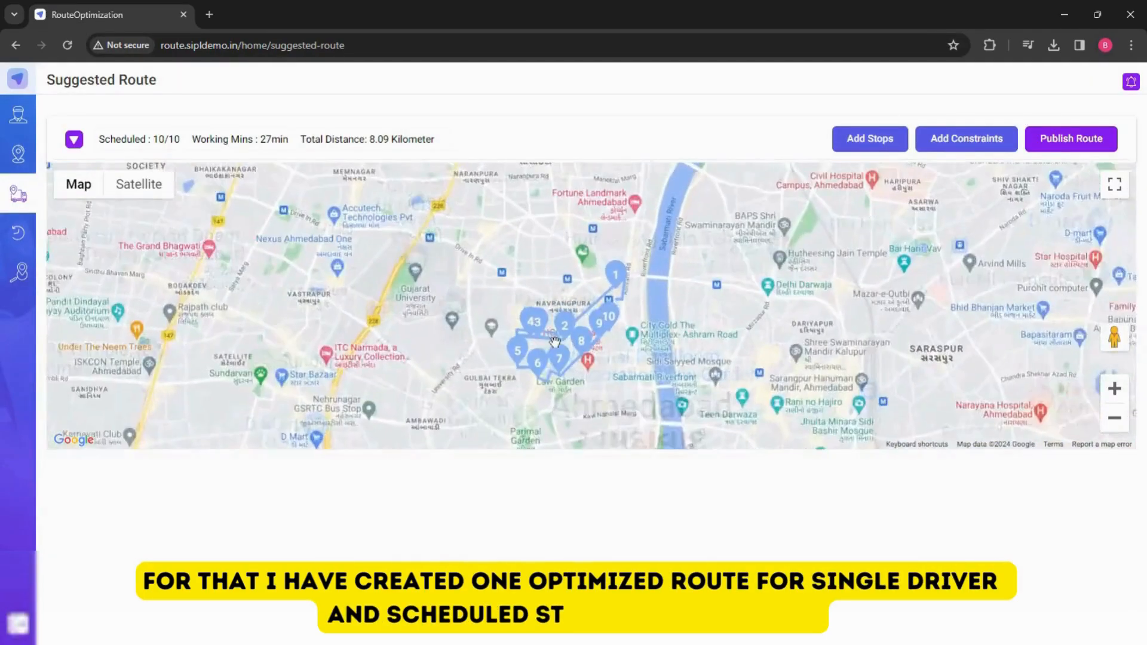
- Open the driver timeline and review the details of one scheduled stop
scroll(555, 342, "up", 2)
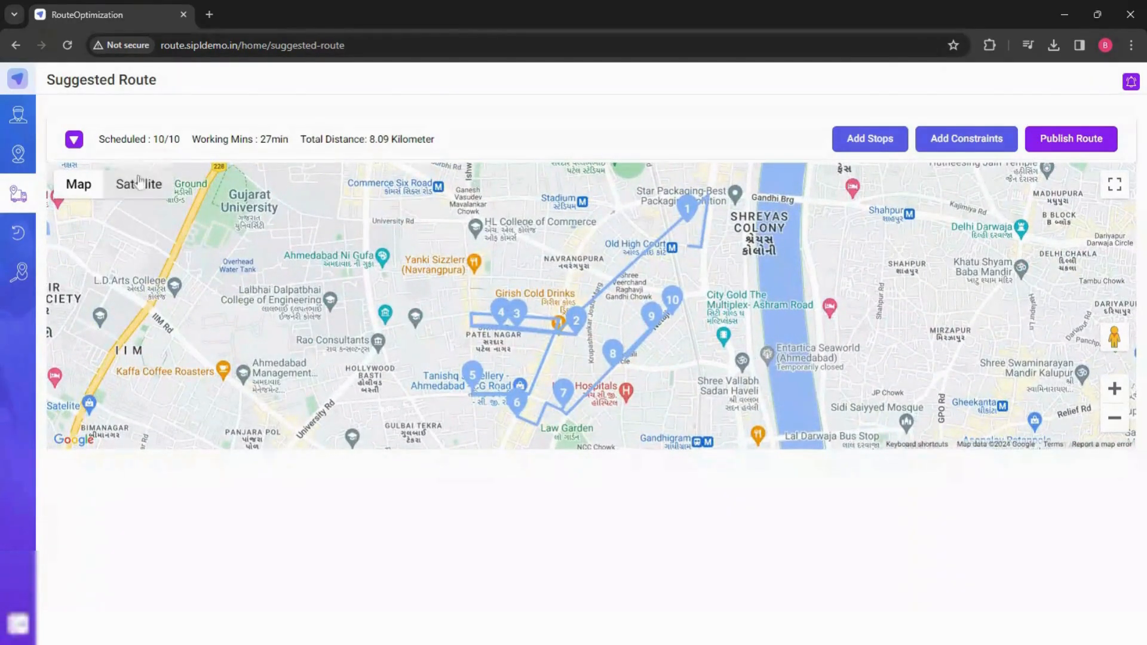
left_click(76, 141)
left_click(550, 223)
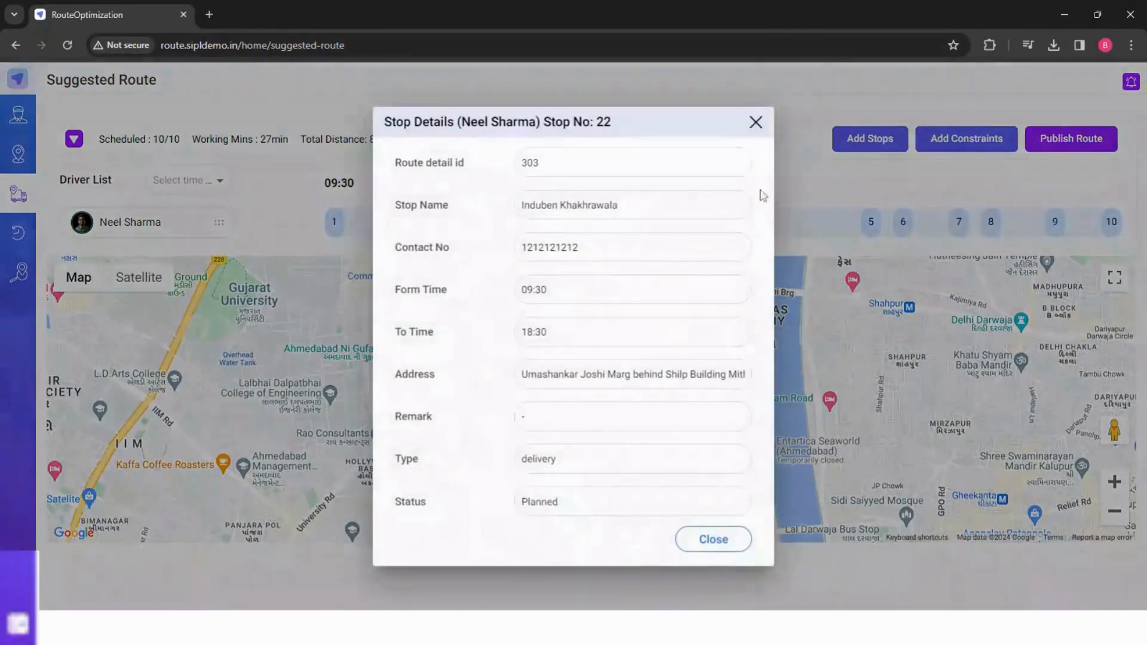
left_click(754, 124)
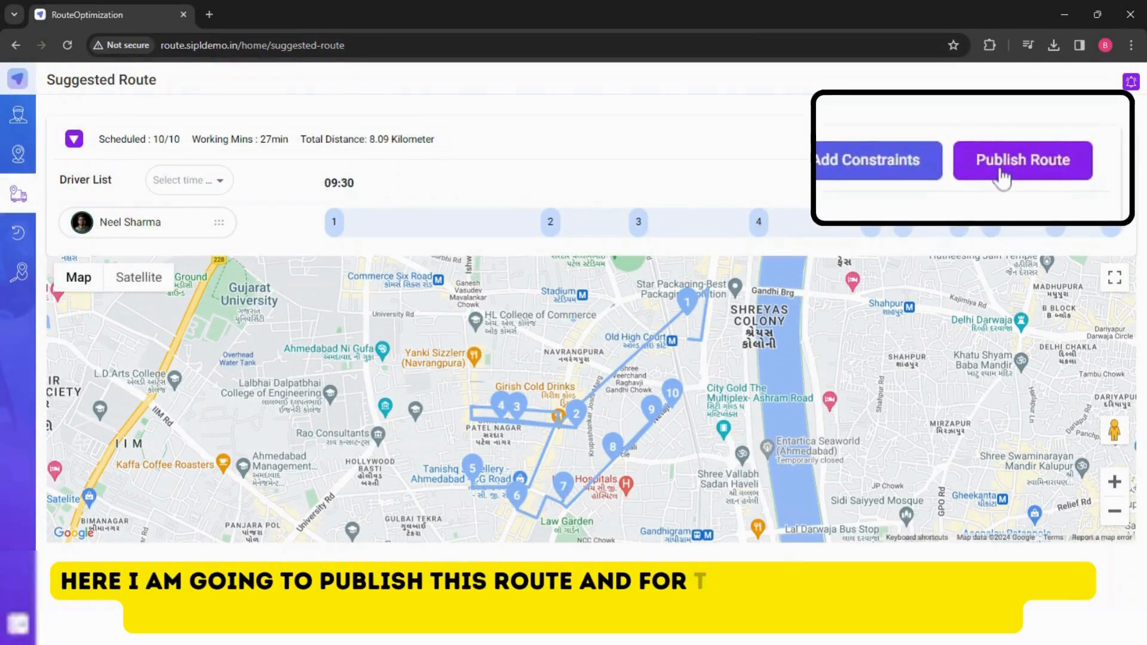
left_click(1058, 146)
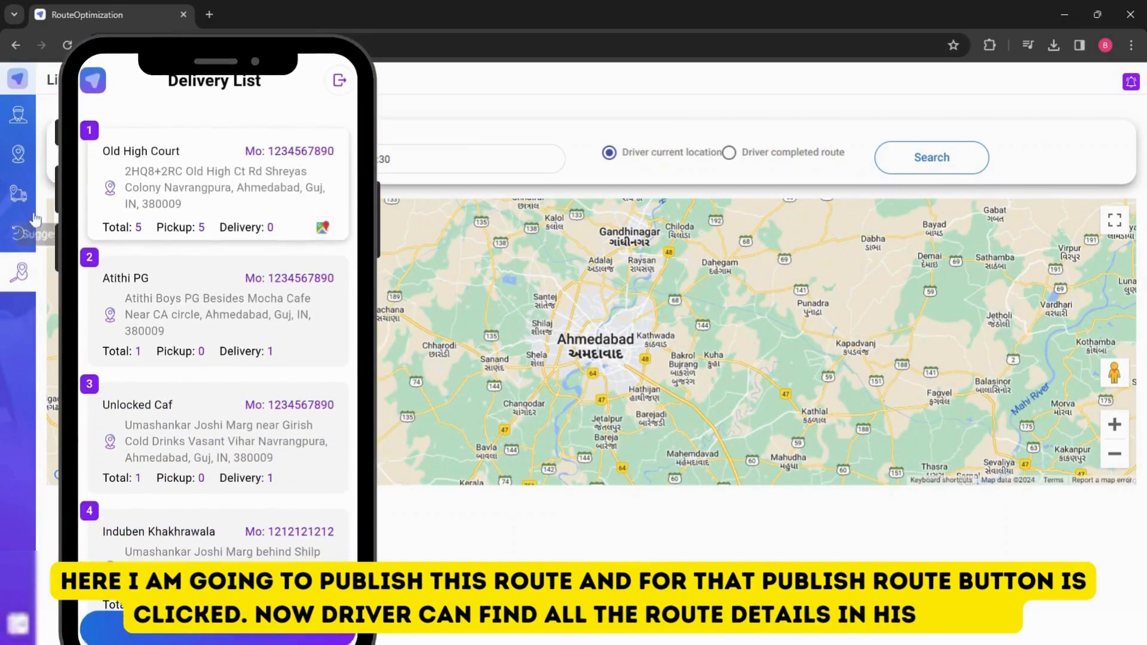
- Add the Yanki Sizzlerr - Executive Lunch Ahmedabad stop to the published route and re-optimize it
left_click(17, 196)
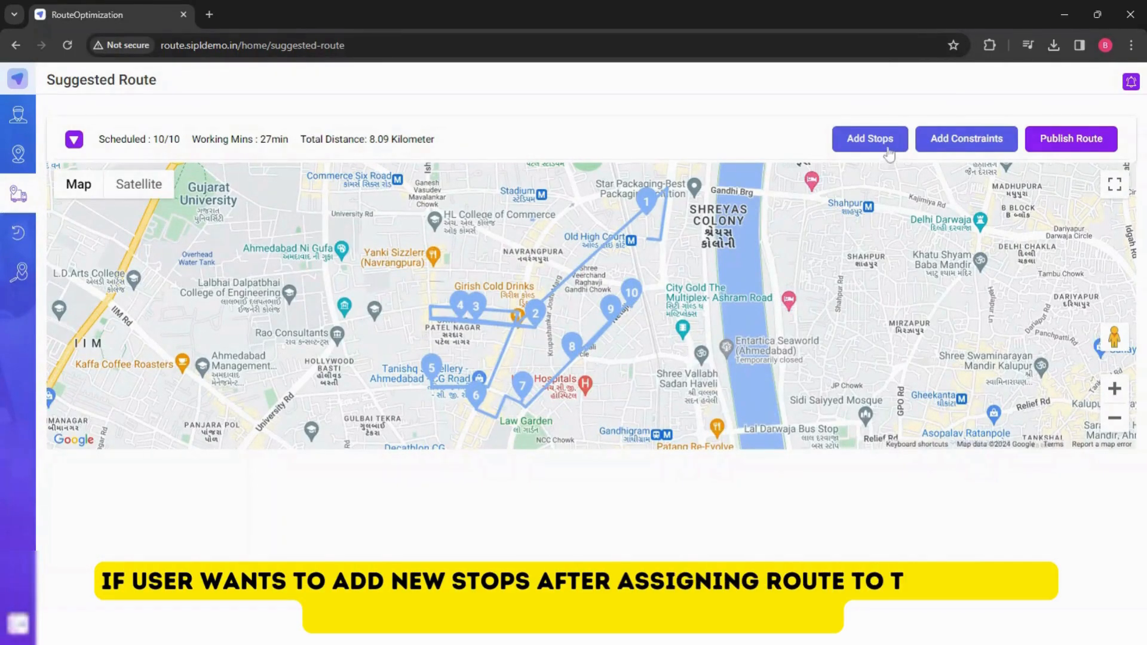
left_click(879, 147)
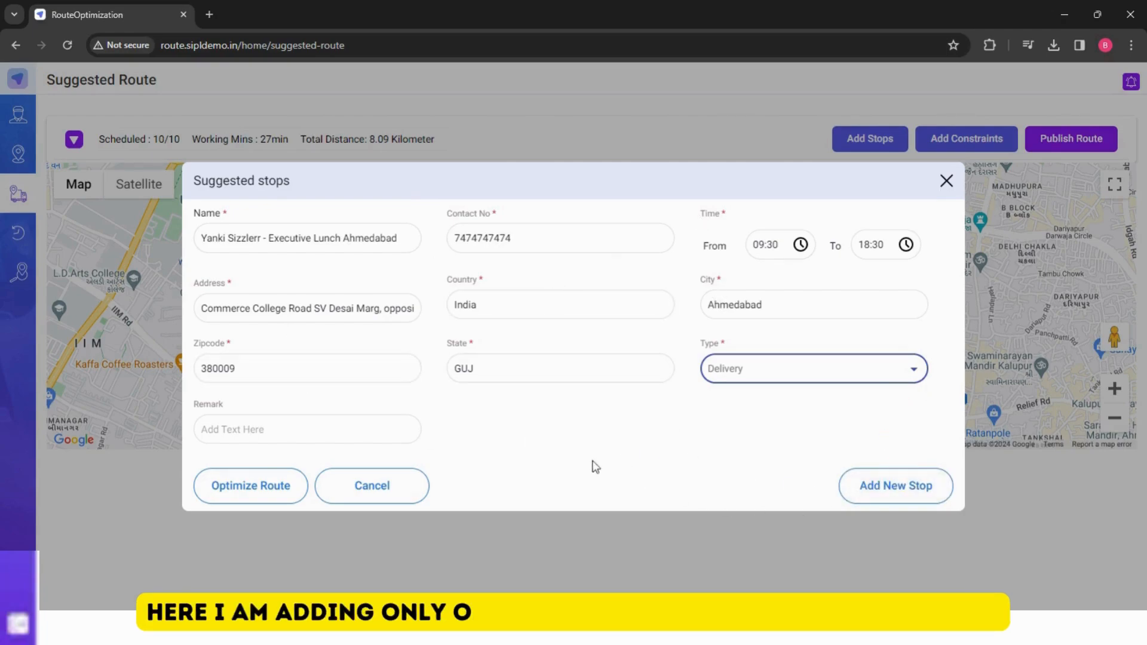
left_click(274, 485)
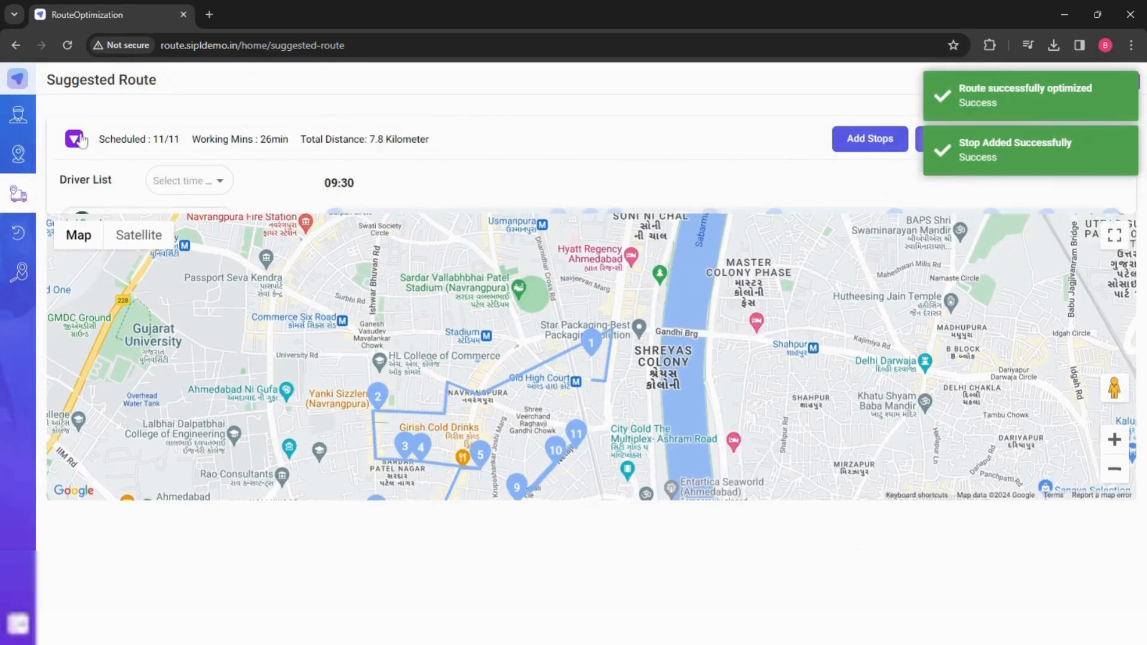
- Check the added stop's details on the timeline, then publish the updated route again
left_click(560, 222)
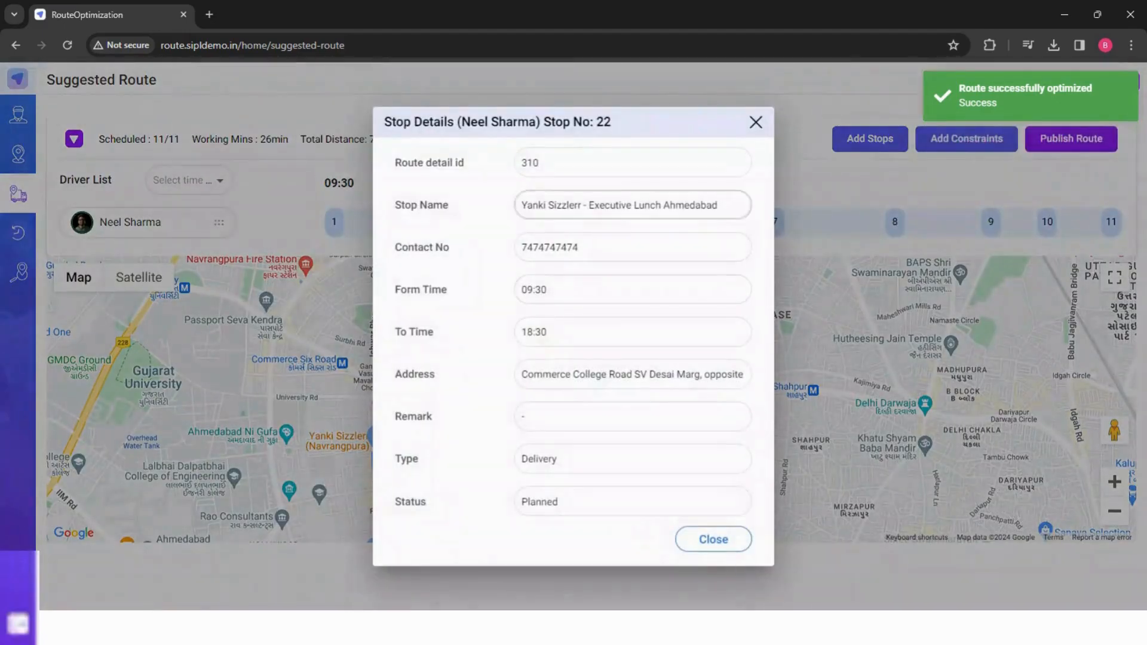
left_click(755, 123)
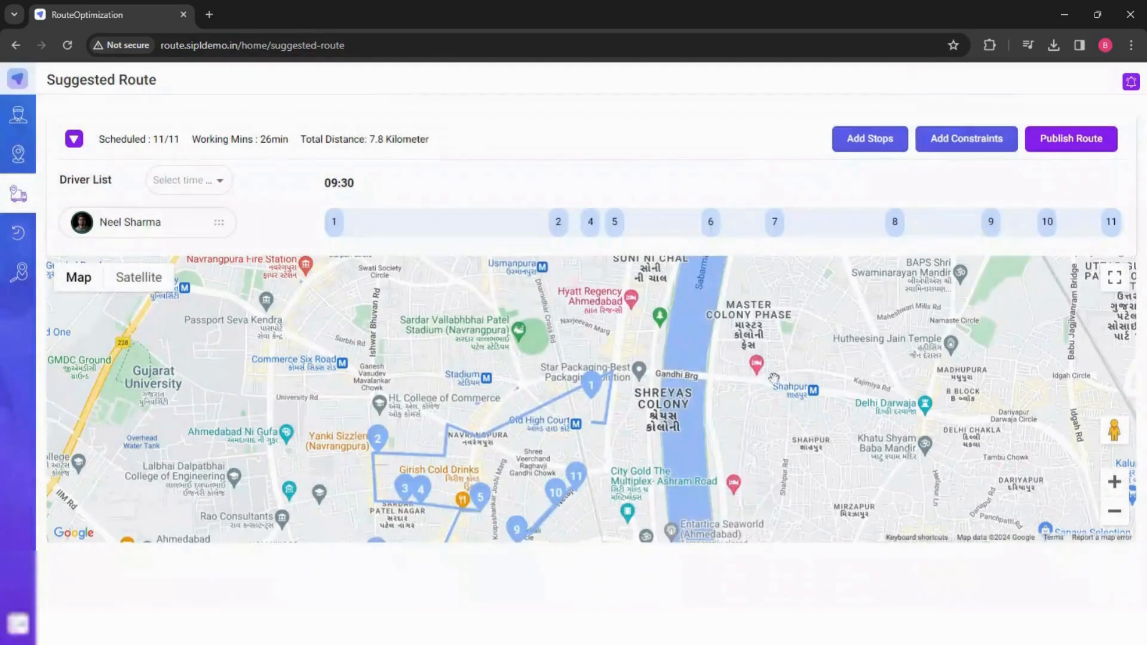
left_click_drag(709, 454, 717, 397)
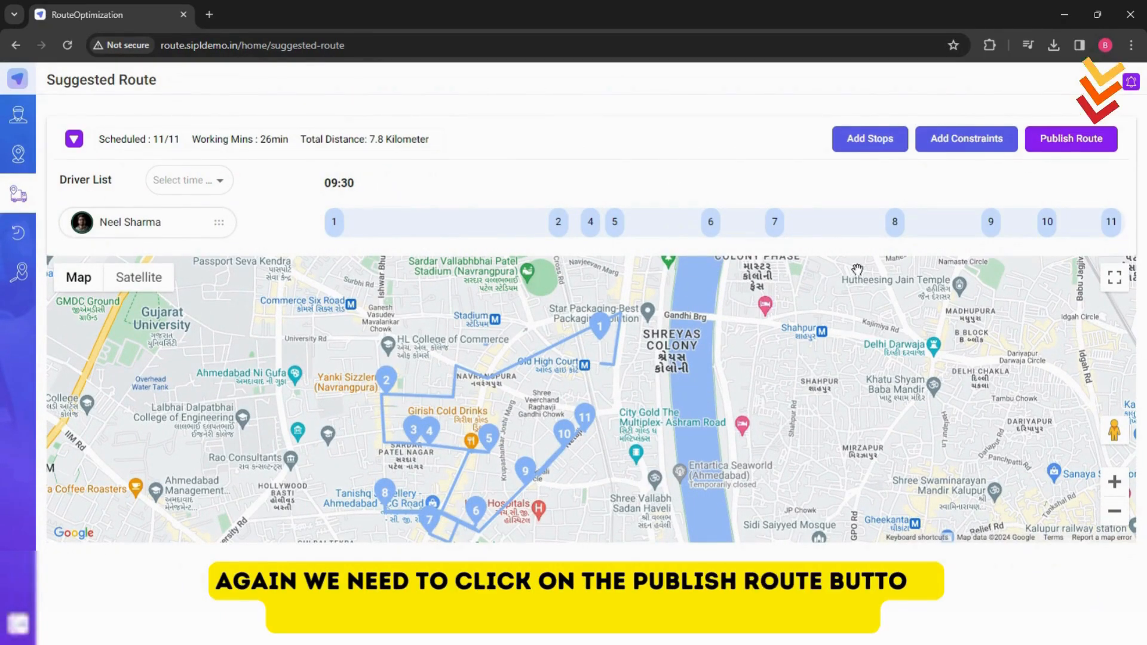
left_click(1072, 141)
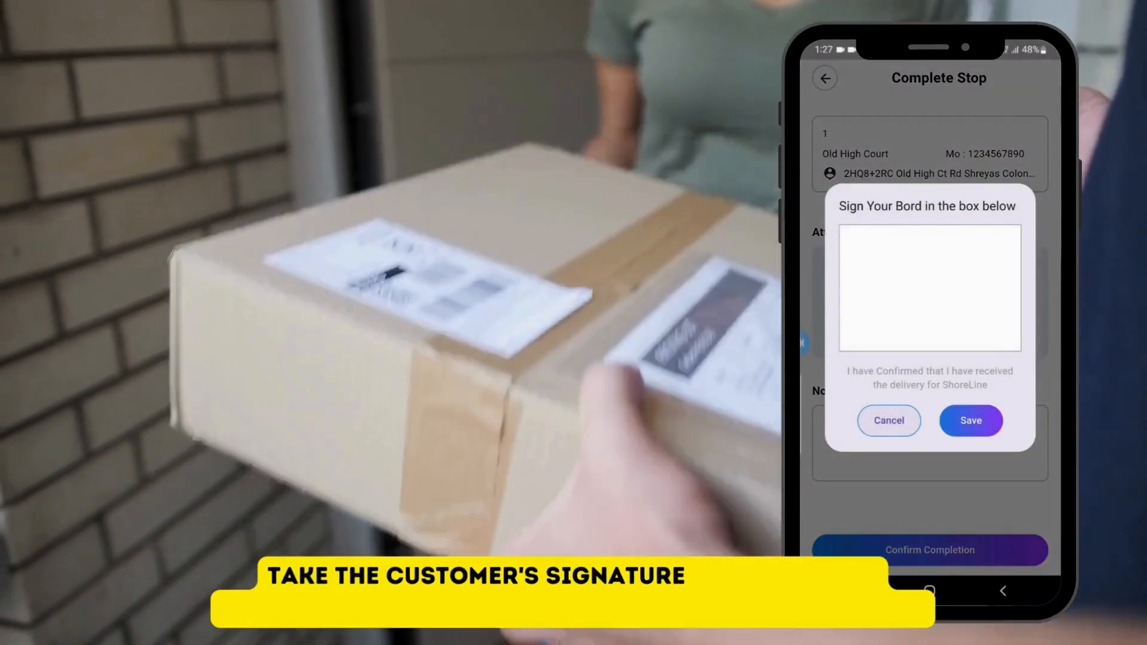
- Draw the customer's signature in the driver app's stop completion signature box
mouse_move(873, 285)
left_mouse_down()
mouse_move(971, 291)
mouse_move(950, 340)
mouse_move(892, 317)
left_mouse_up()
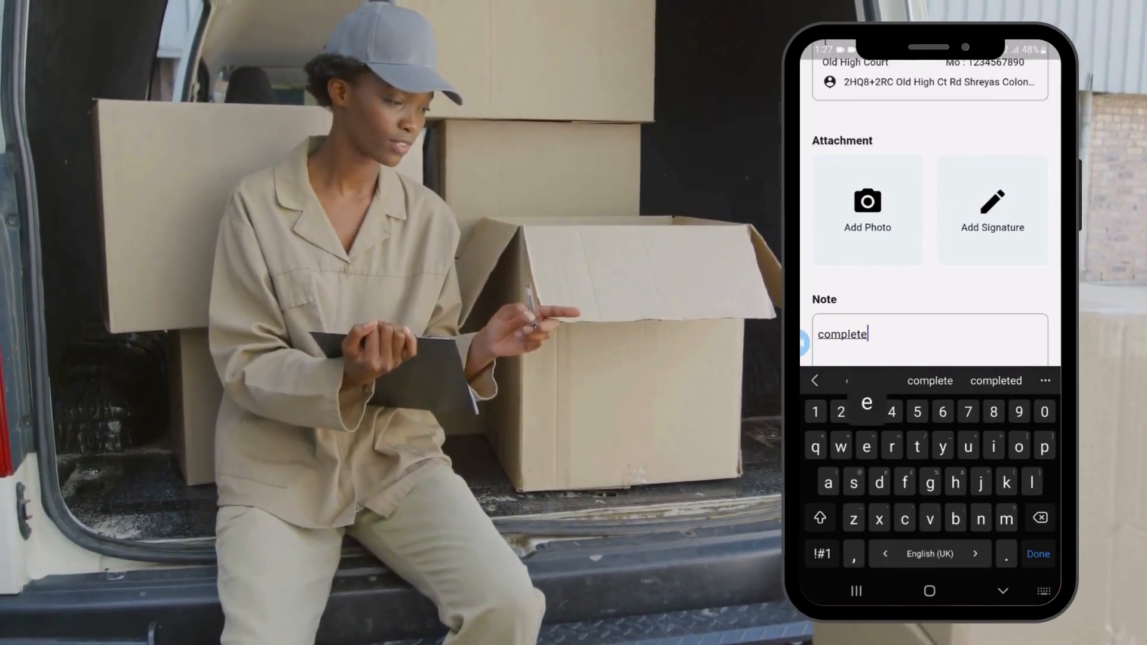
left_click(1003, 591)
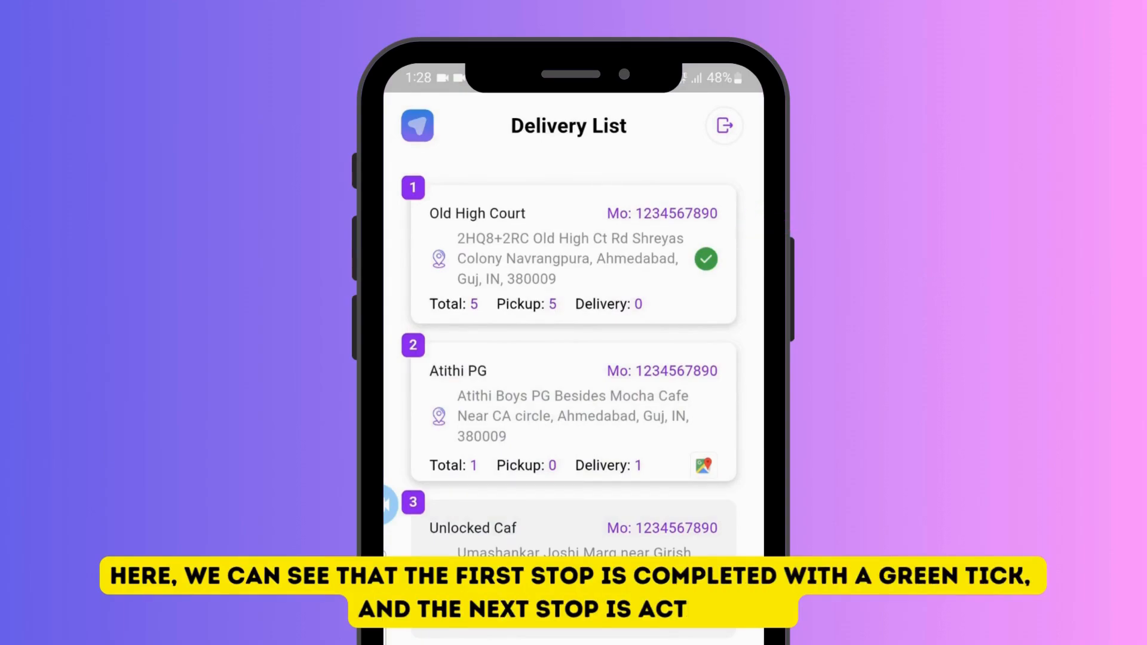
- Scroll through the driver app's delivery list, then log out of the driver app
scroll(573, 359, "down", 5)
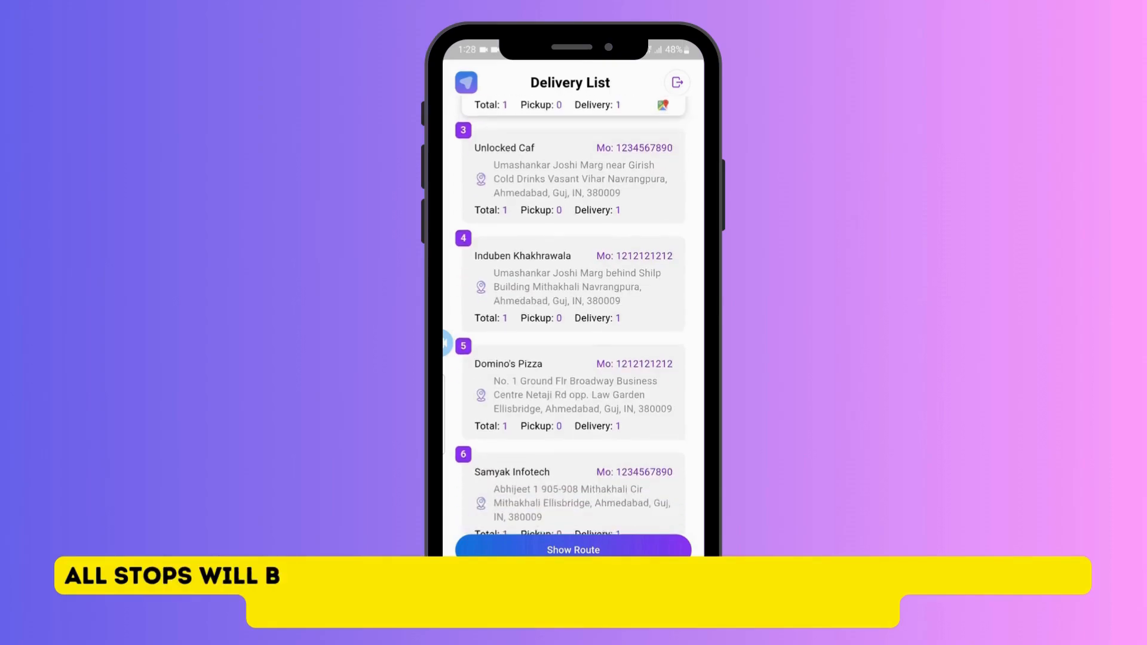
scroll(574, 323, "up", 2)
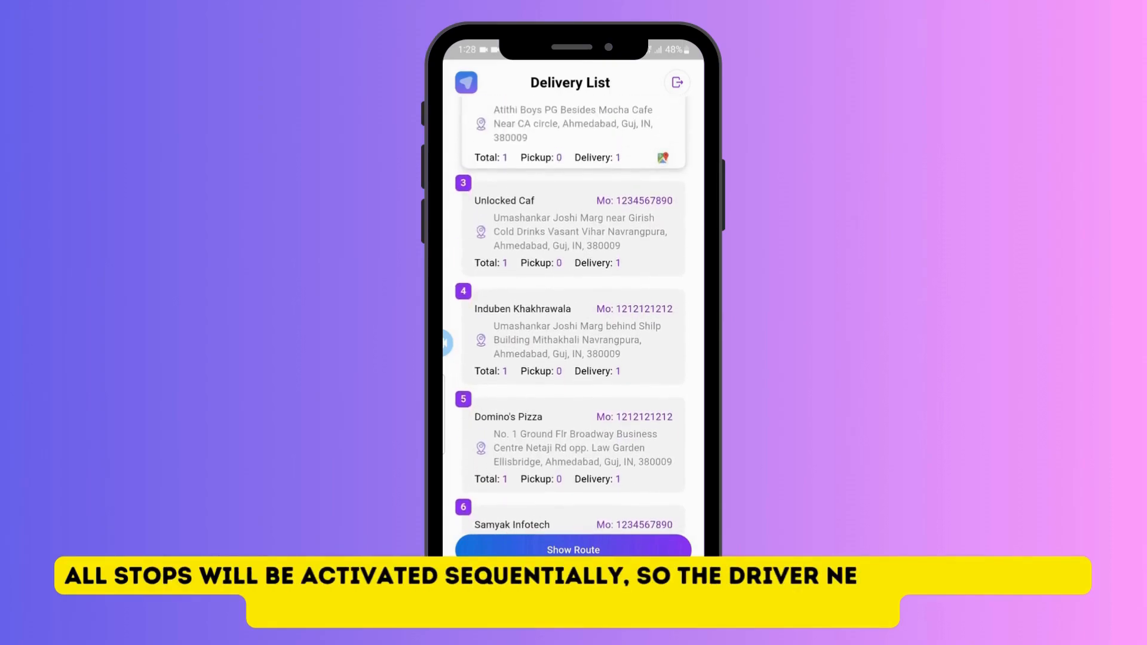
scroll(573, 323, "up", 2)
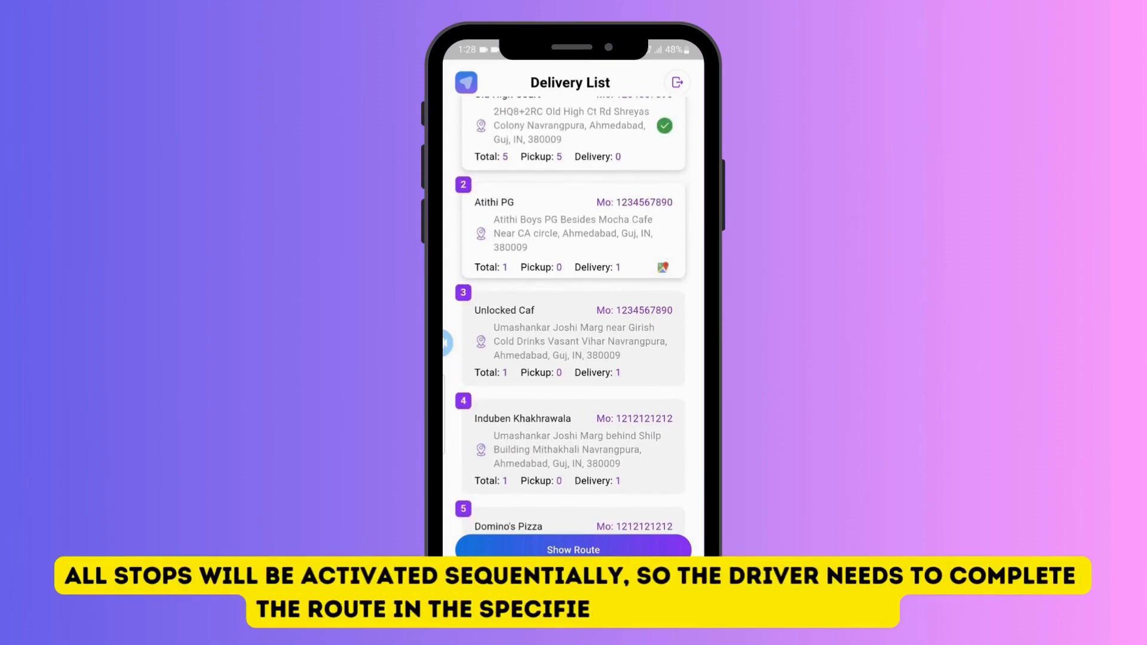
scroll(570, 314, "up", 1)
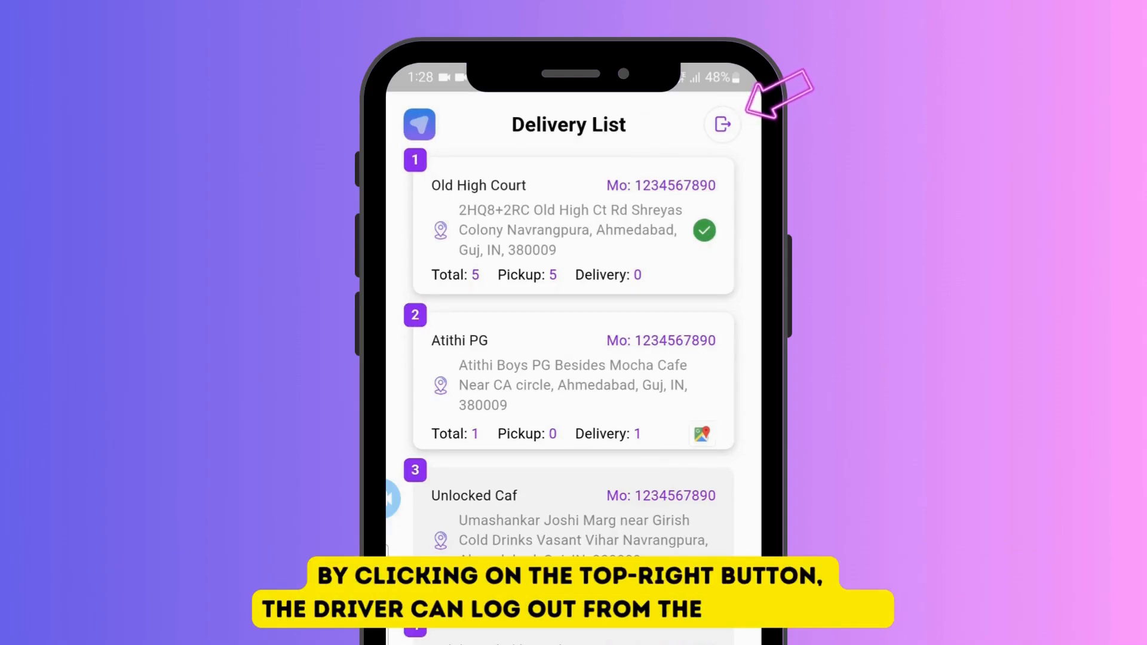
left_click(722, 124)
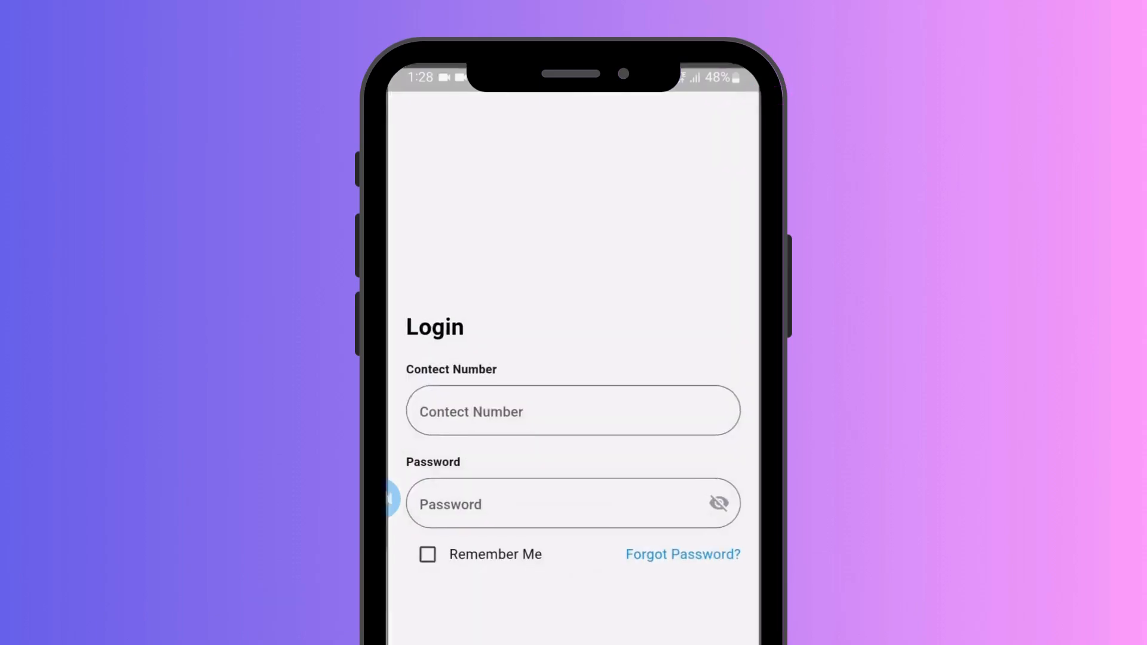